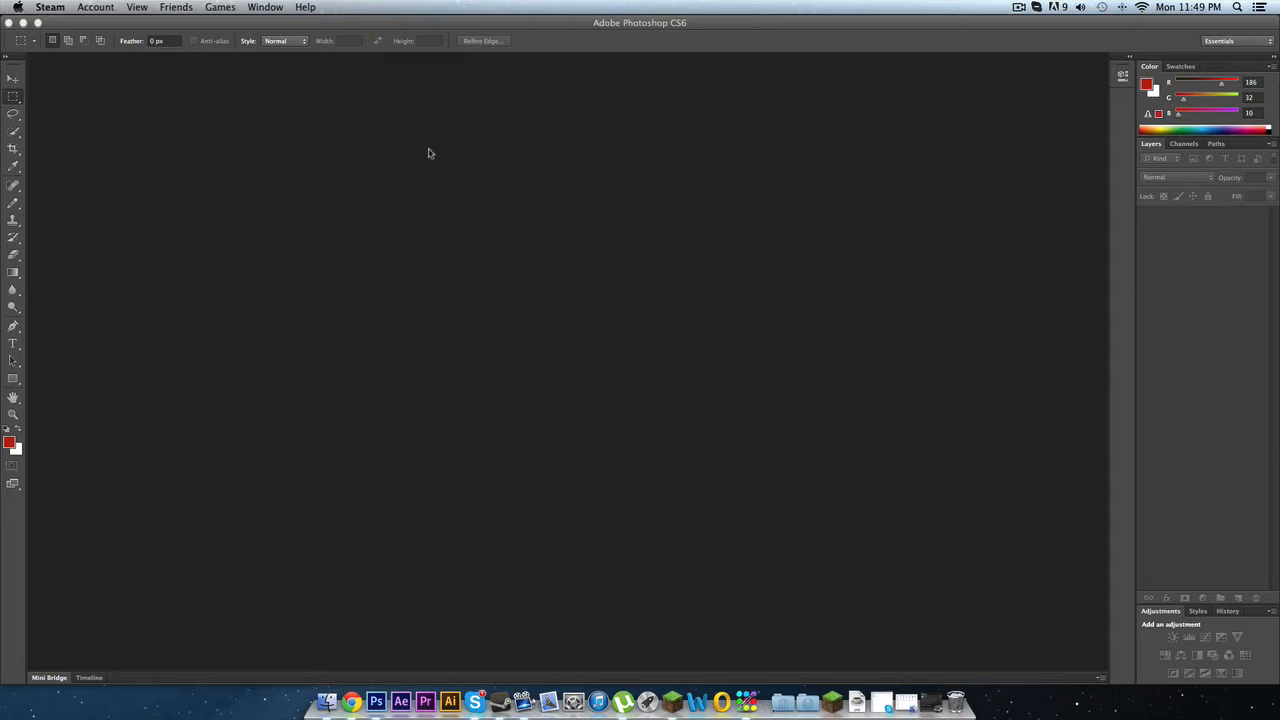
- Switch to Photoshop and open the settings for a new document
{"action": "left_click", "coordinate": [278, 152]}
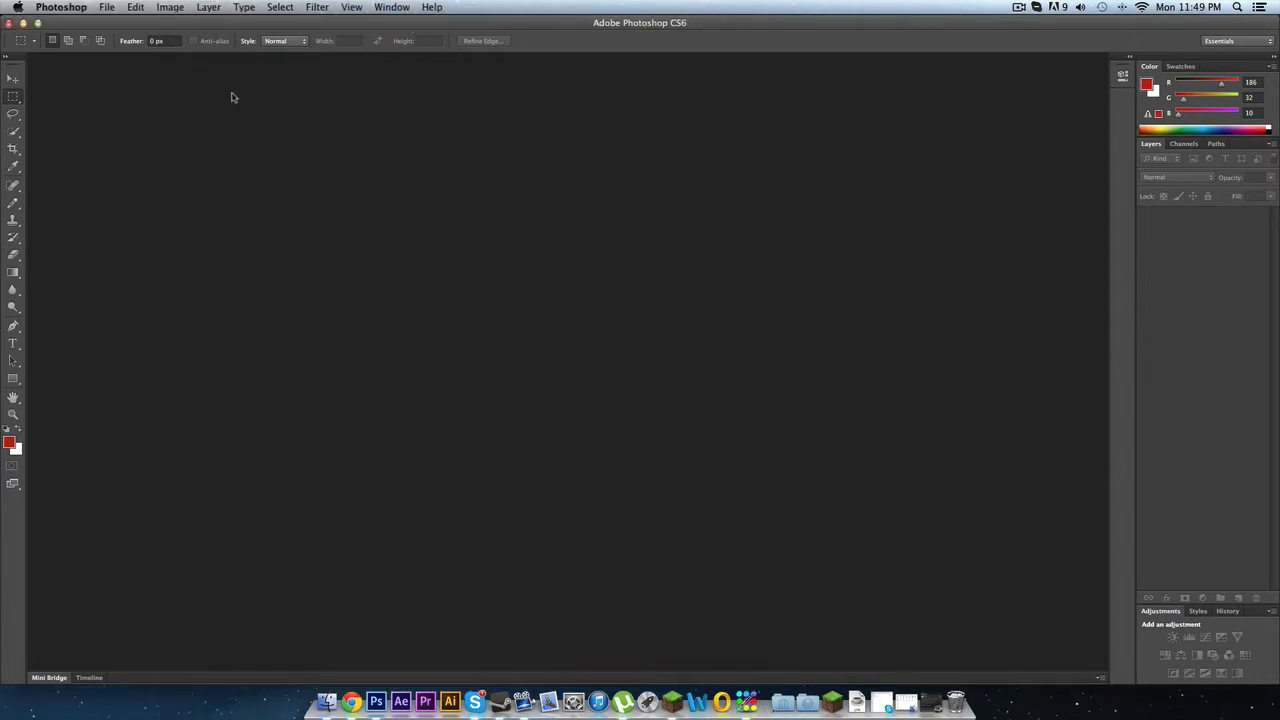
{"action": "left_click", "coordinate": [105, 8]}
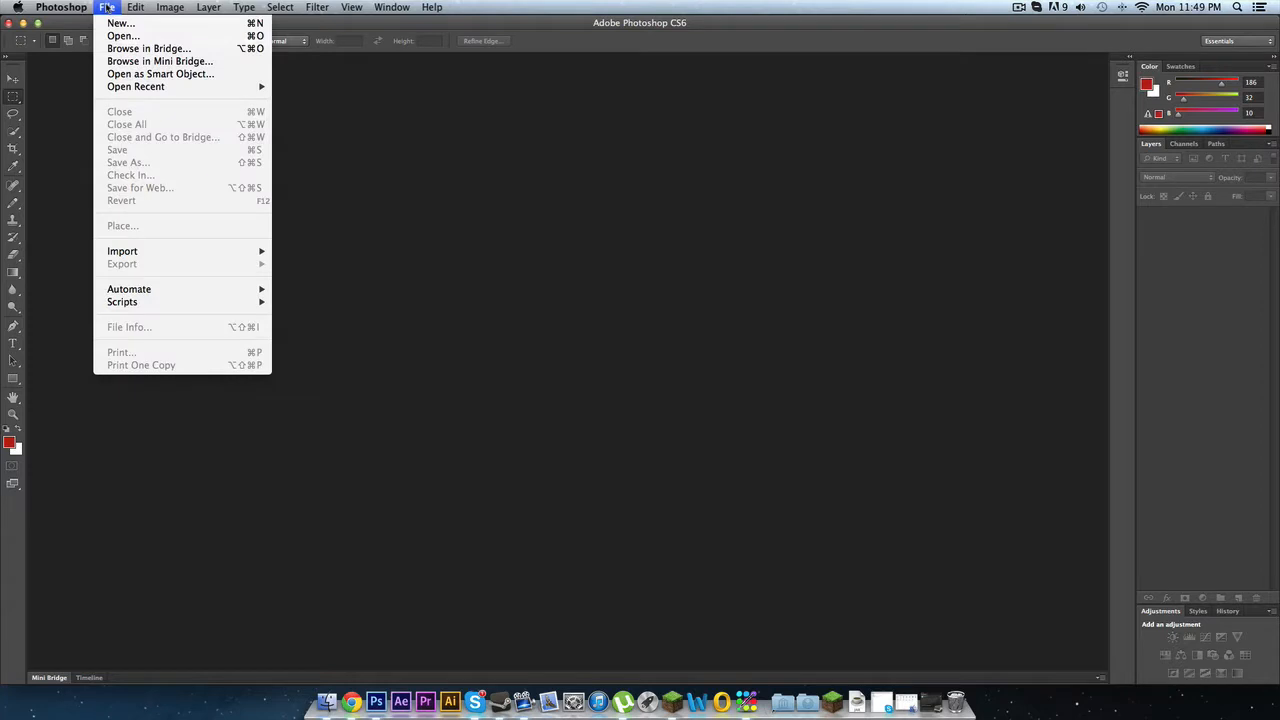
{"action": "left_click", "coordinate": [105, 8]}
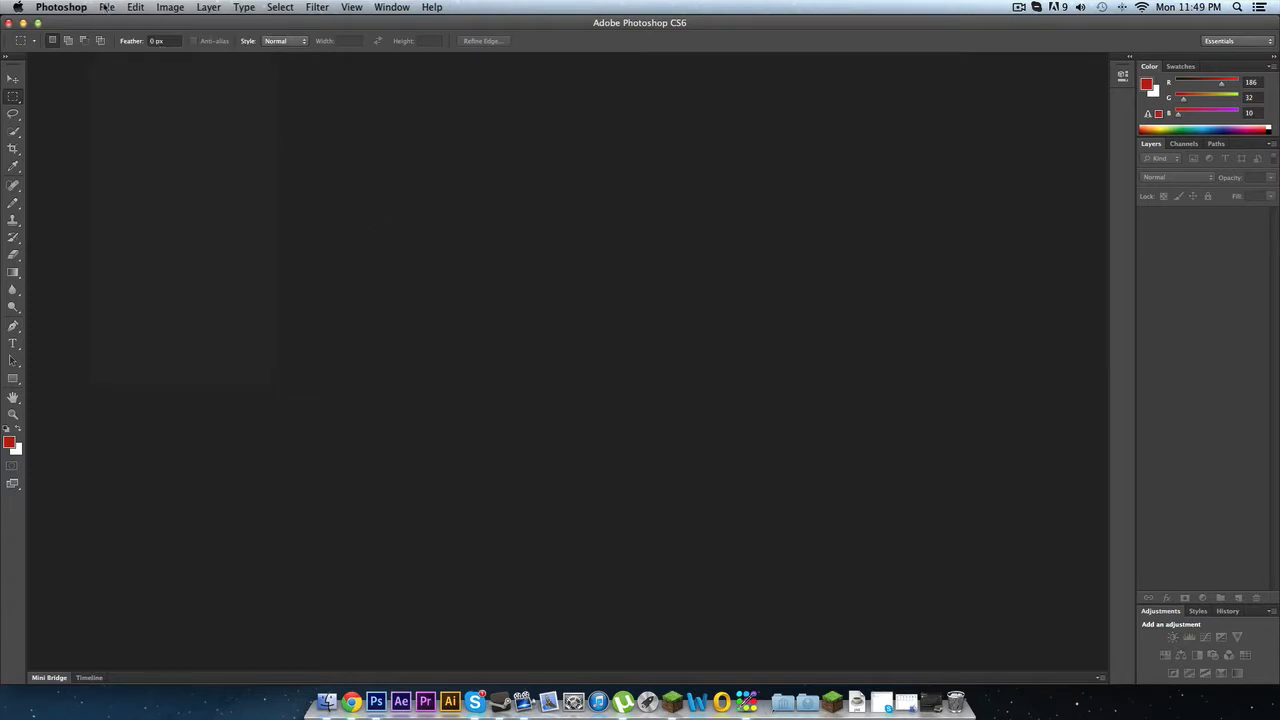
{"action": "left_click", "coordinate": [105, 8]}
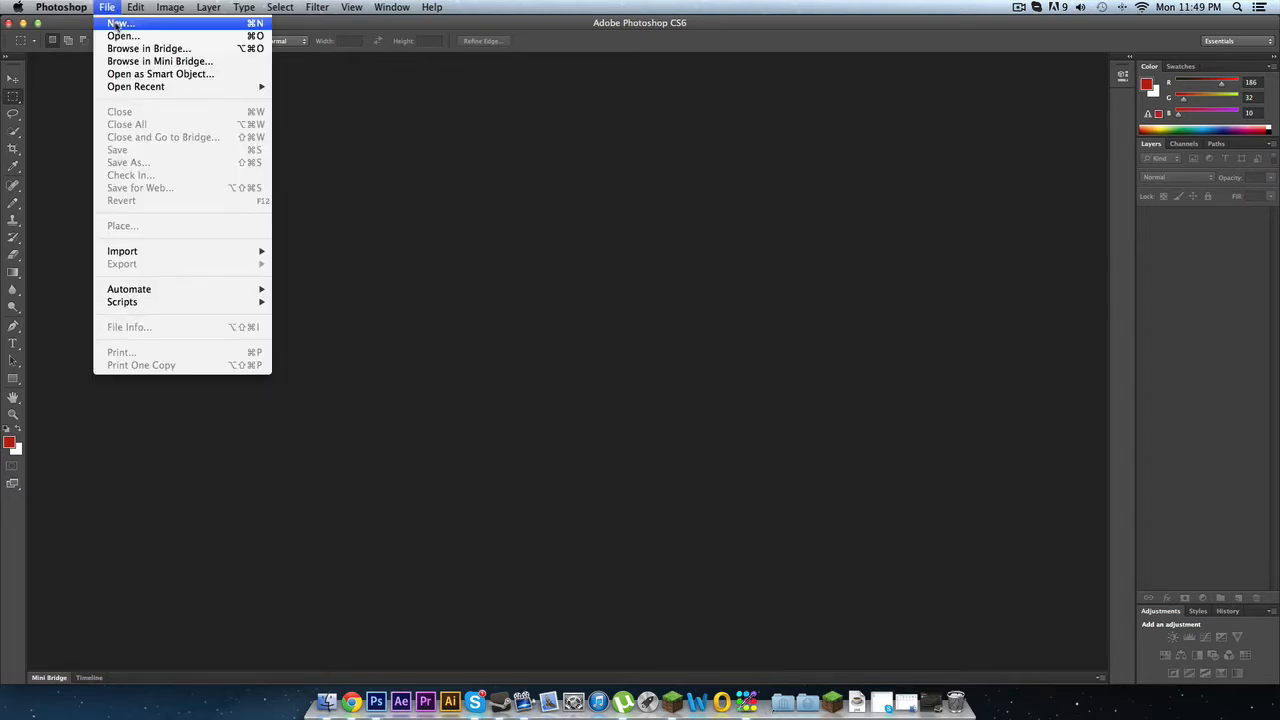
{"action": "left_click", "coordinate": [118, 22]}
{"action": "left_click_drag", "start_coordinate": [877, 183], "coordinate": [529, 188]}
- Try a width of 32 pixels for the new document
{"action": "left_click", "coordinate": [364, 272]}
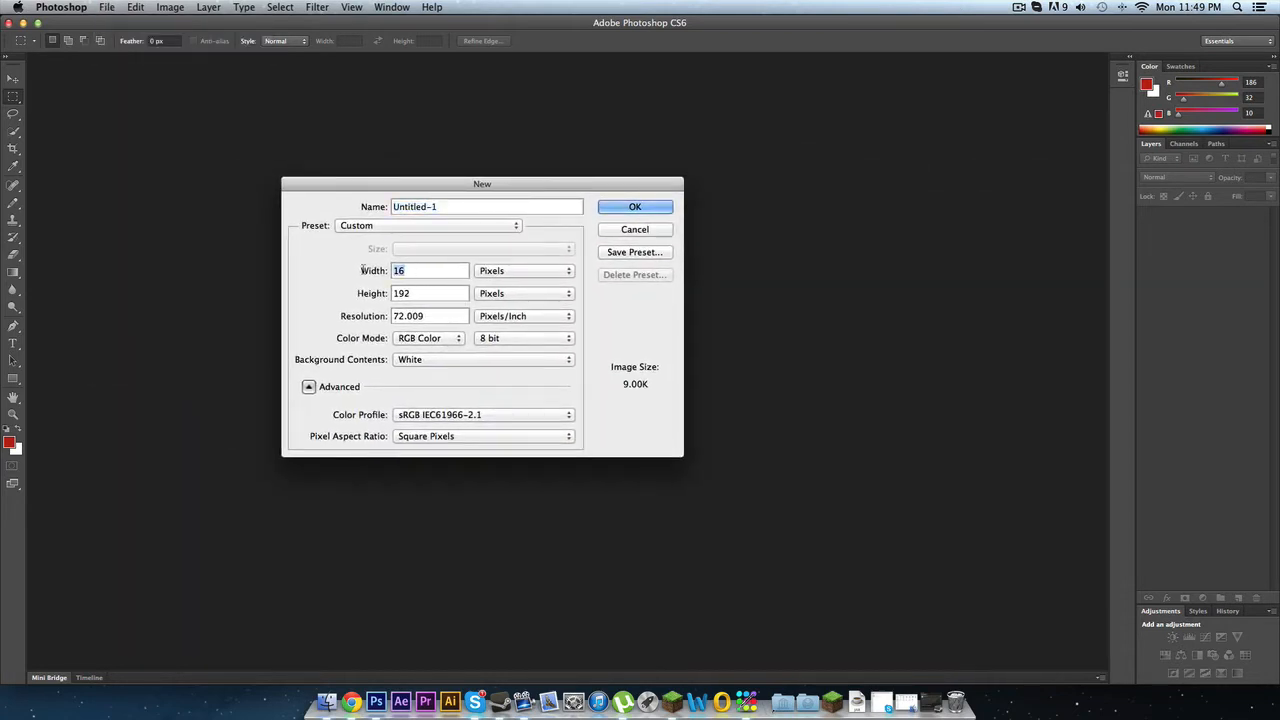
{"action": "key", "text": "BackSpace"}
{"action": "left_click", "coordinate": [355, 297]}
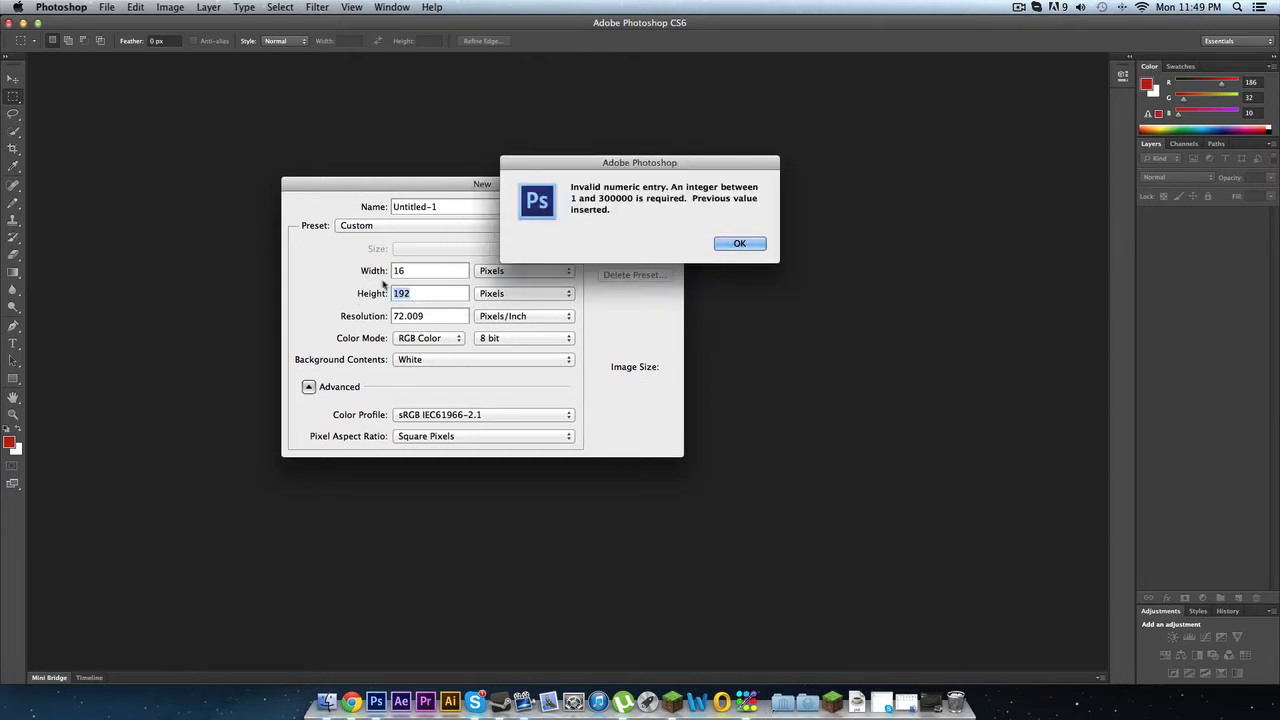
{"action": "key", "text": "Return"}
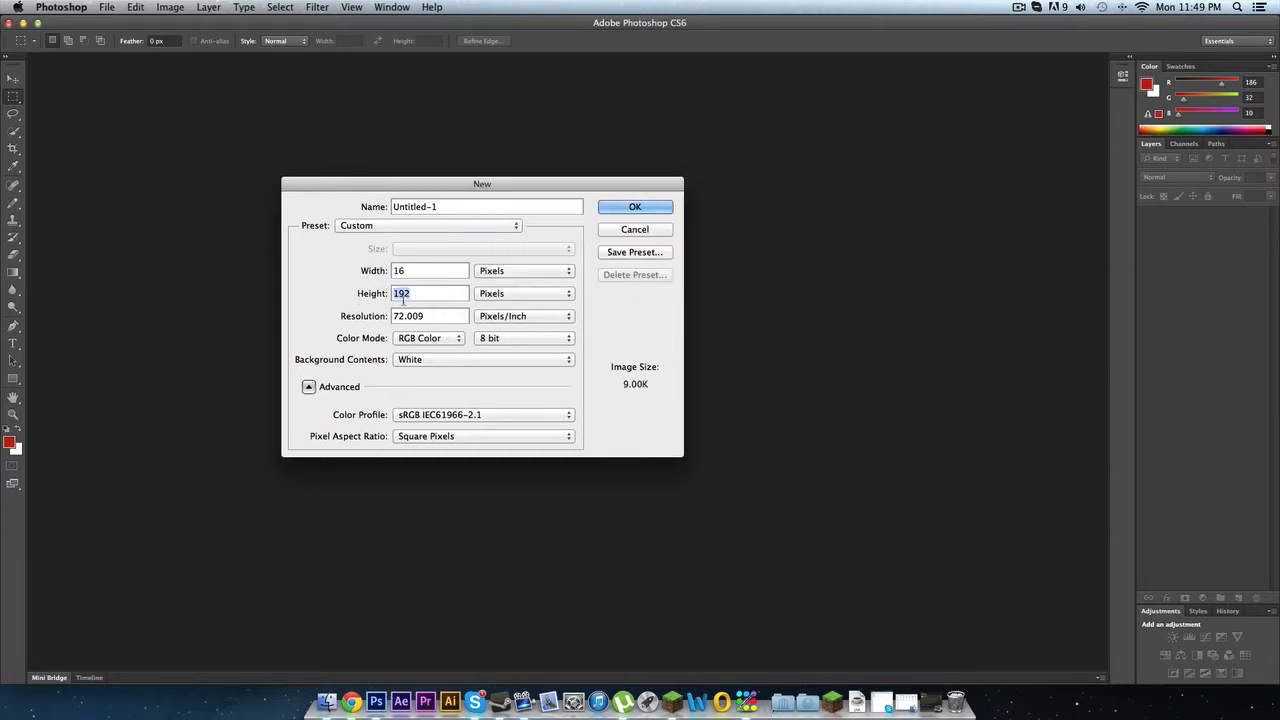
{"action": "left_click_drag", "start_coordinate": [442, 206], "coordinate": [389, 210]}
{"action": "left_click", "coordinate": [457, 206]}
{"action": "type", "text": "32"}
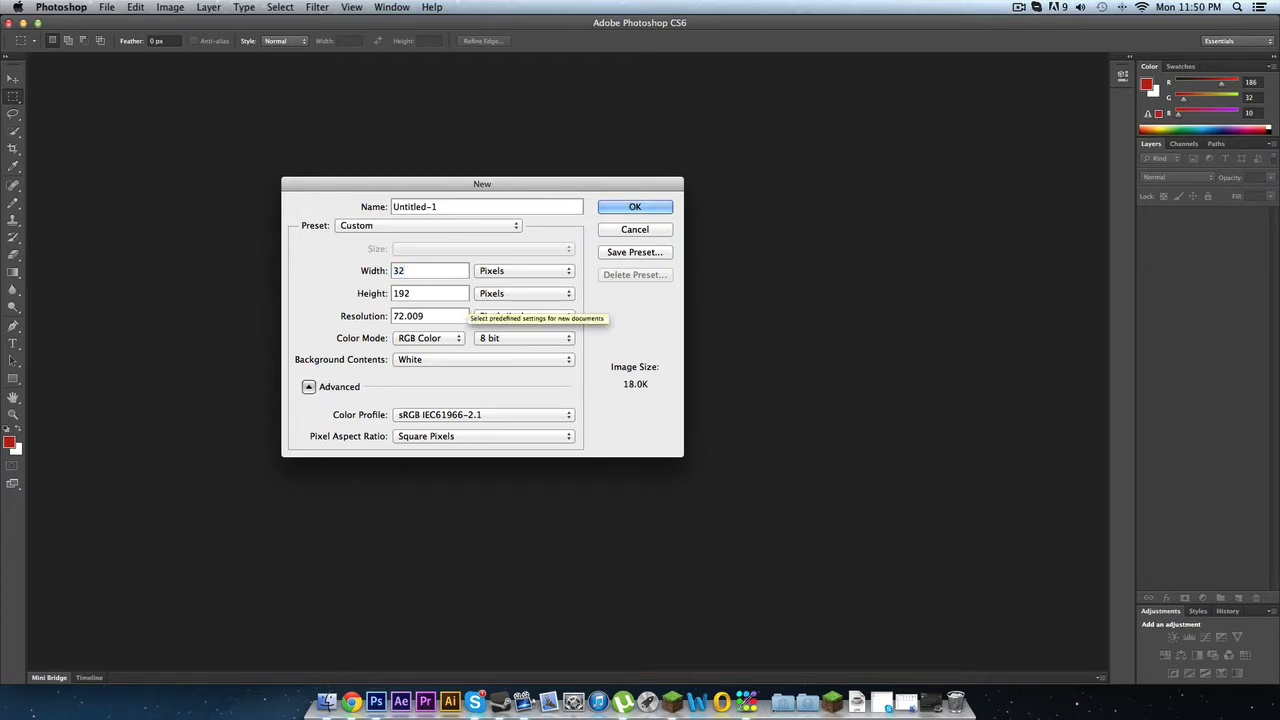
- Set the new document's width and height to 16 pixels each
{"action": "double_click", "coordinate": [408, 272]}
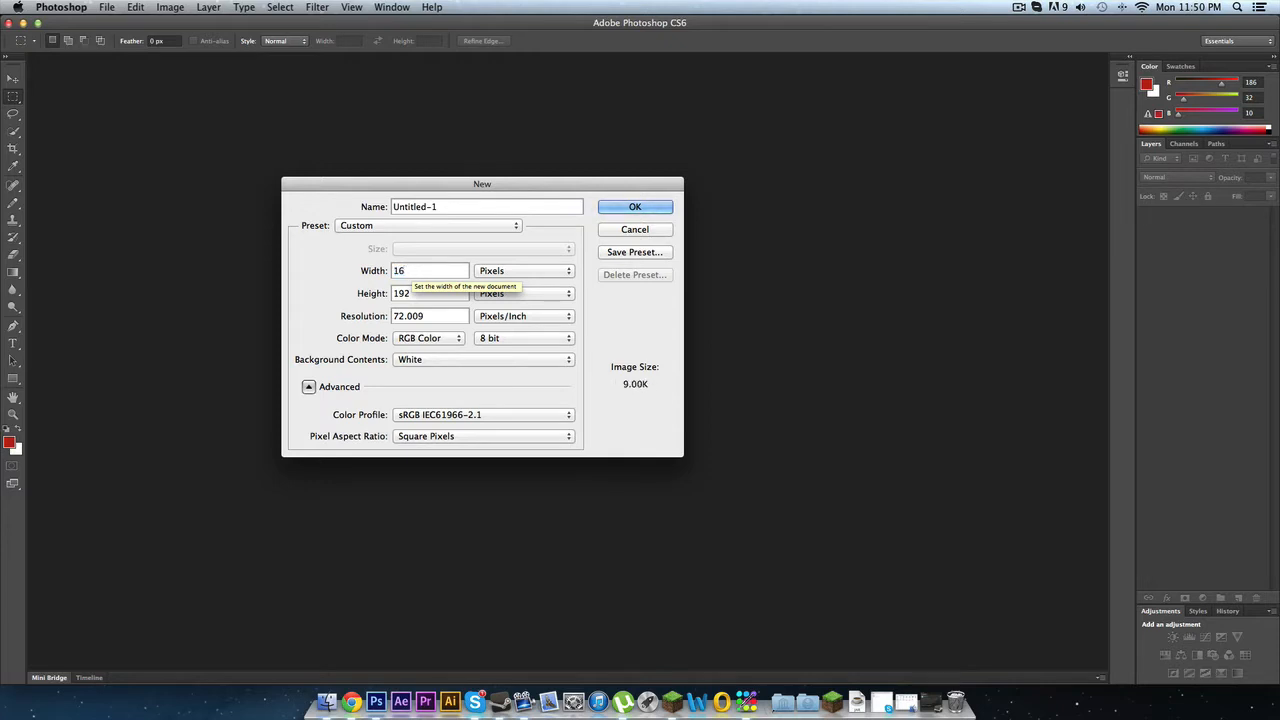
{"action": "double_click", "coordinate": [409, 293]}
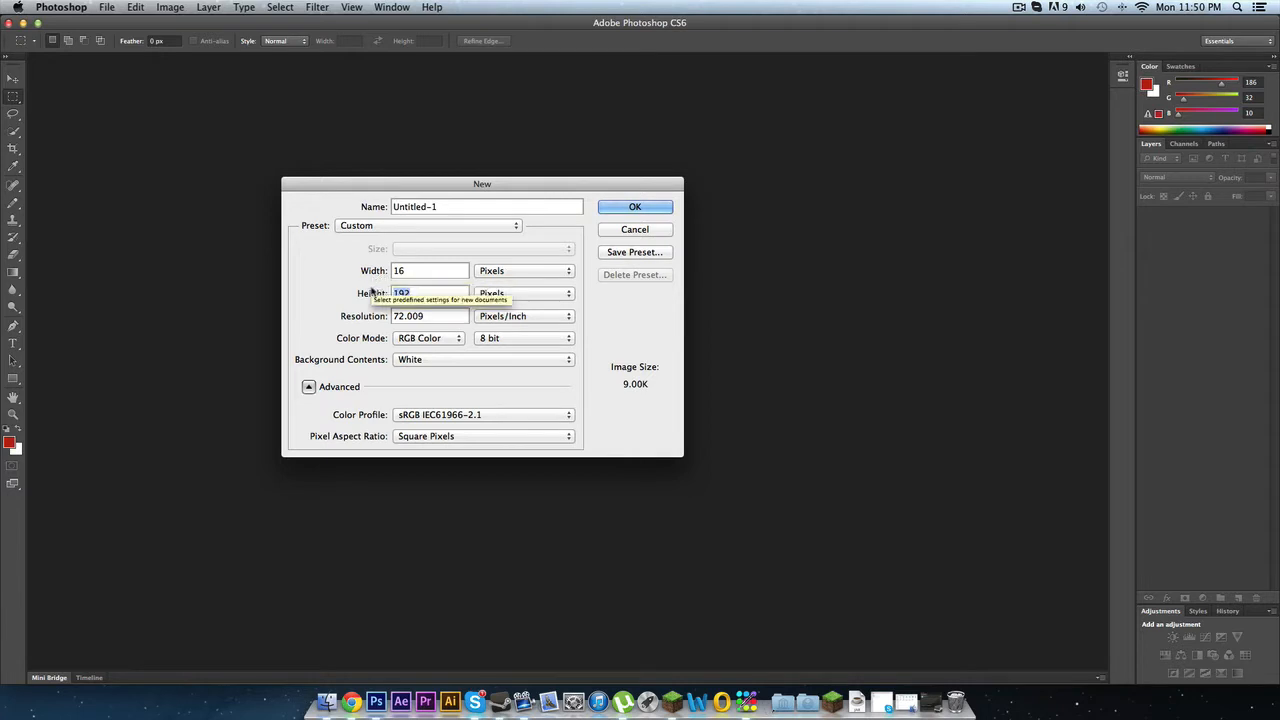
{"action": "type", "text": "16"}
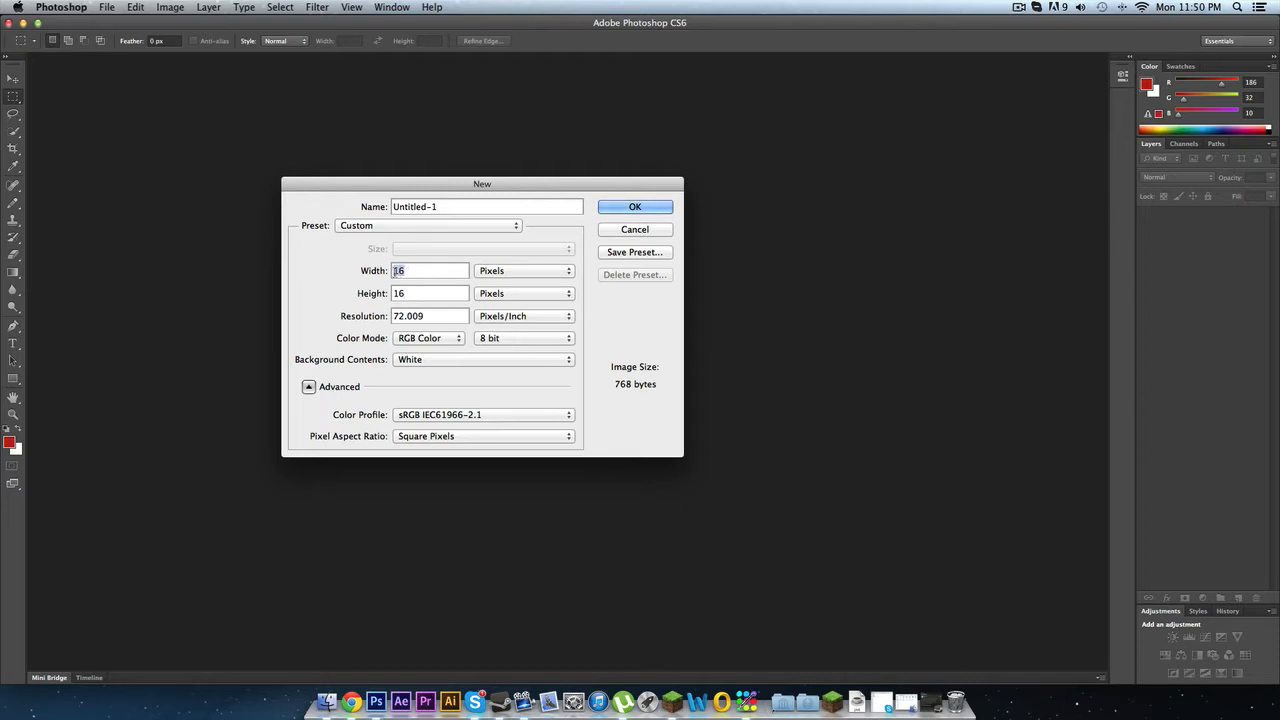
{"action": "left_click", "coordinate": [404, 271]}
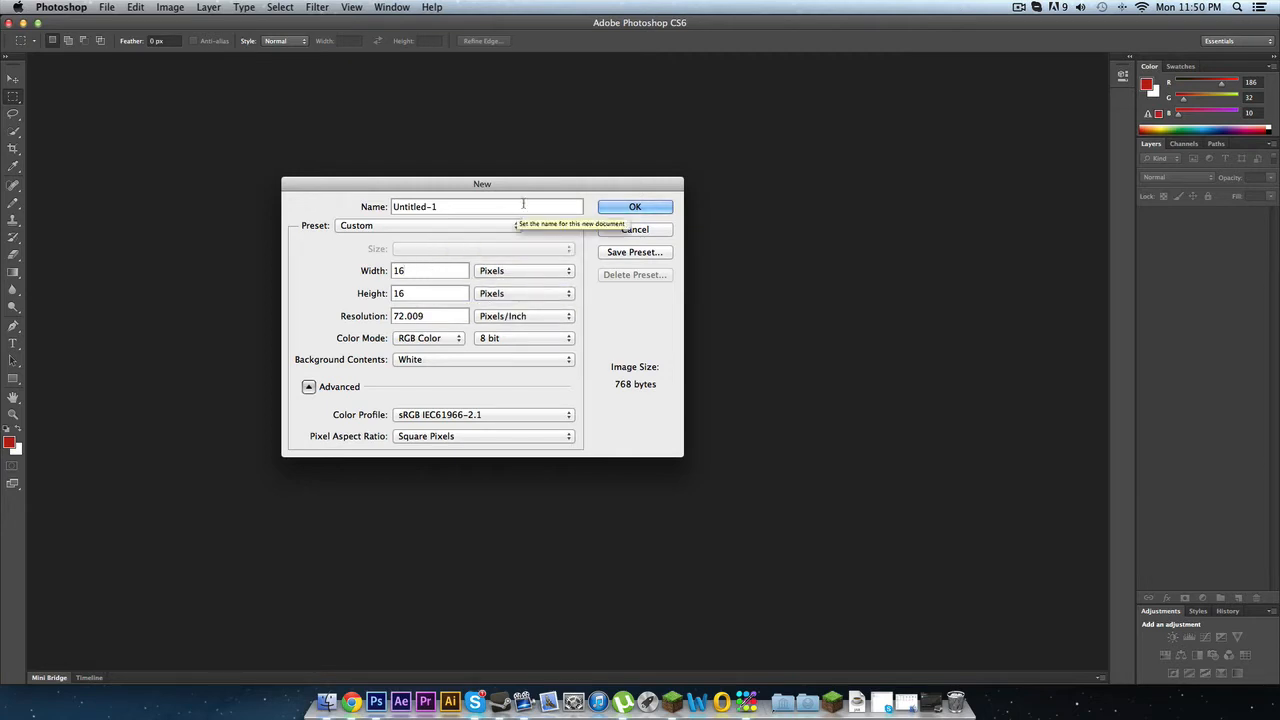
- Name the new document "Animated texture"
{"action": "left_click_drag", "start_coordinate": [518, 197], "coordinate": [413, 197]}
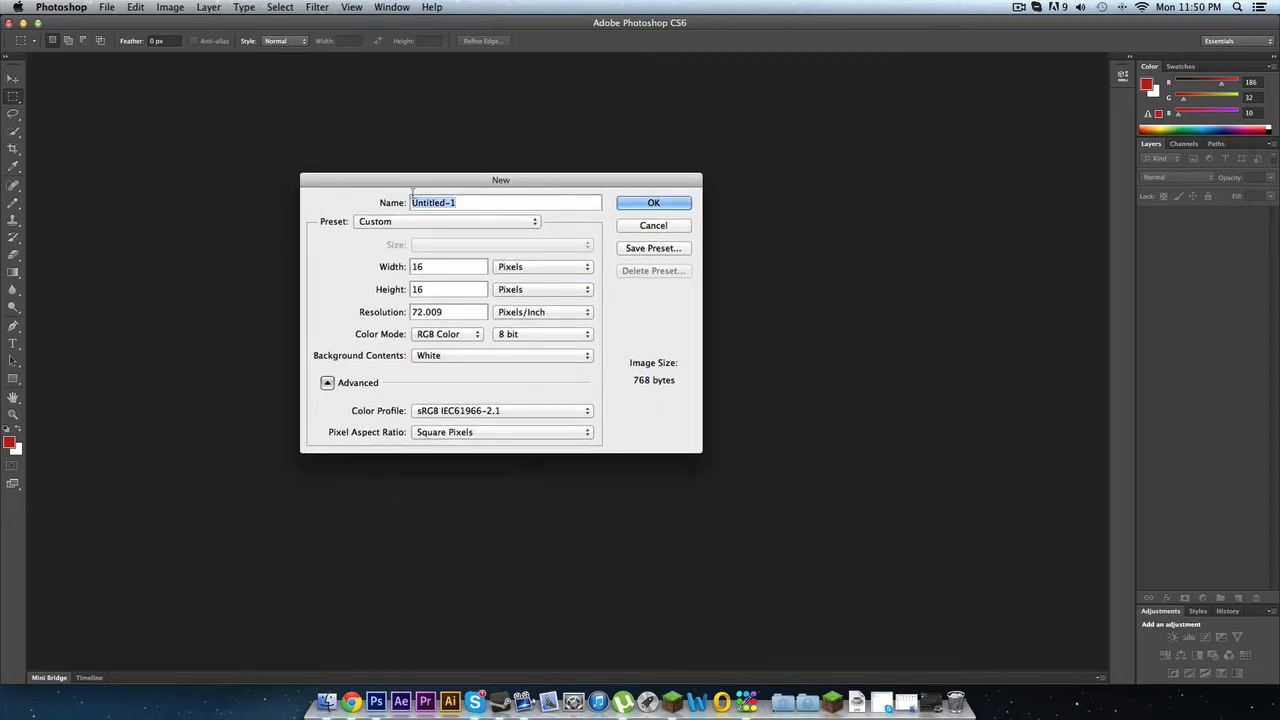
{"action": "key", "text": "BackSpace"}
{"action": "type", "text": "Fra"}
{"action": "key", "text": "BackSpace"}
{"action": "key", "text": "BackSpace"}
{"action": "key", "text": "BackSpace"}
{"action": "type", "text": "Animated texture"}
- Calculate 4 × 16 with the Dashboard calculator to work out the height needed for four frames
{"action": "key", "text": "F12"}
{"action": "left_click_drag", "start_coordinate": [156, 297], "coordinate": [760, 204]}
{"action": "left_click", "coordinate": [757, 329]}
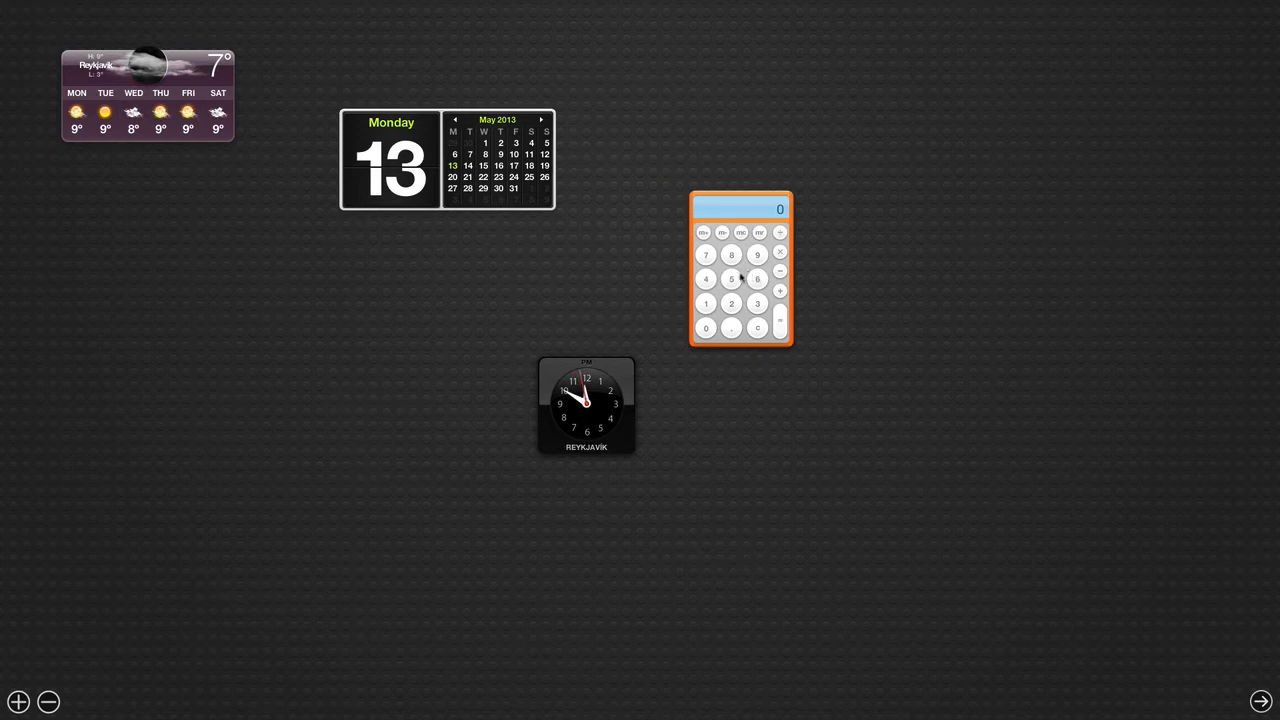
{"action": "left_click", "coordinate": [706, 280]}
{"action": "left_click", "coordinate": [781, 253]}
{"action": "left_click", "coordinate": [707, 305]}
{"action": "left_click", "coordinate": [755, 281]}
{"action": "left_click", "coordinate": [781, 326]}
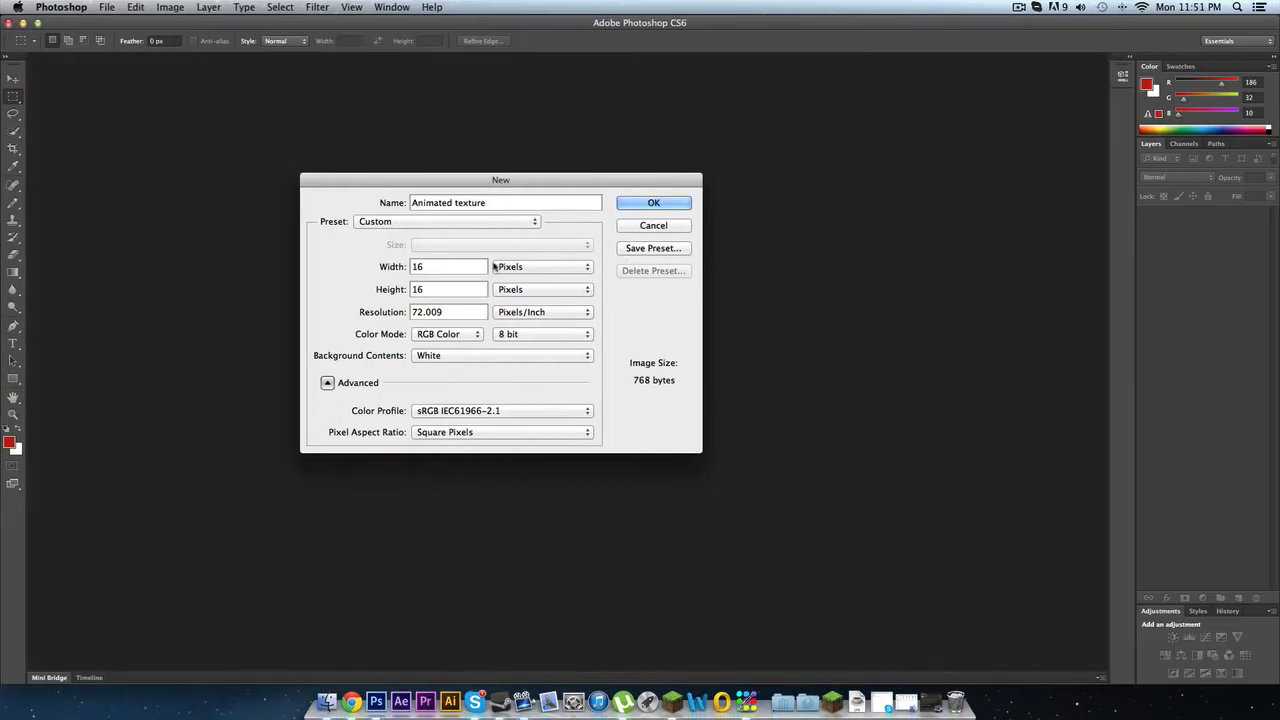
- Set the document's height to 64 pixels and create the document
{"action": "double_click", "coordinate": [435, 289]}
{"action": "type", "text": "64"}
{"action": "left_click", "coordinate": [647, 205]}
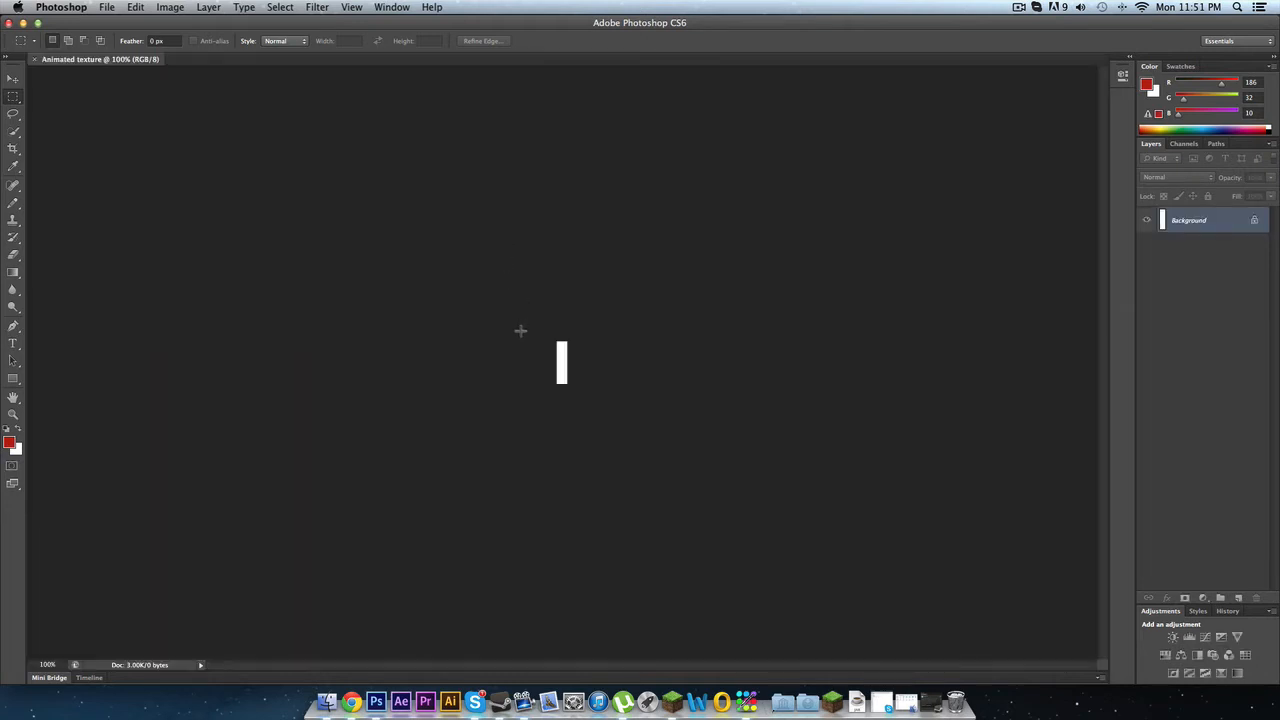
{"action": "key", "text": "z"}
{"action": "left_click_drag", "start_coordinate": [523, 349], "coordinate": [603, 414]}
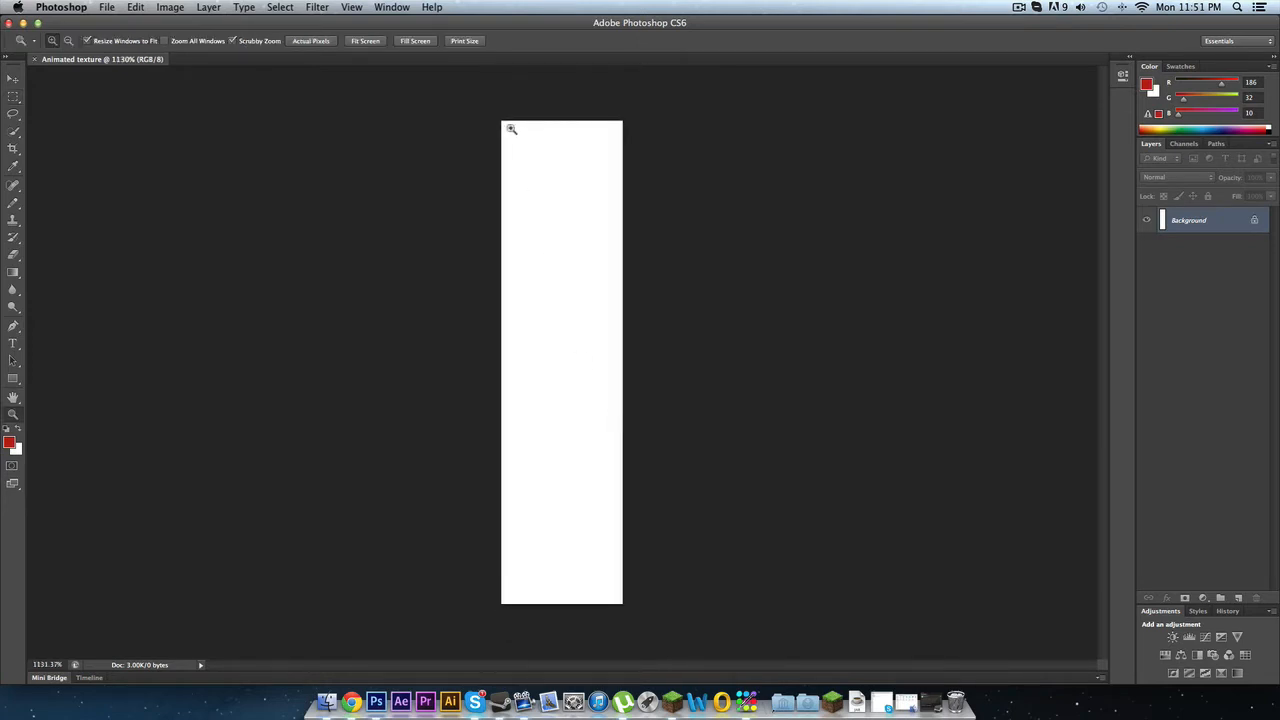
{"action": "key", "text": "m"}
{"action": "left_click_drag", "start_coordinate": [497, 121], "coordinate": [652, 136]}
{"action": "left_click", "coordinate": [580, 146]}
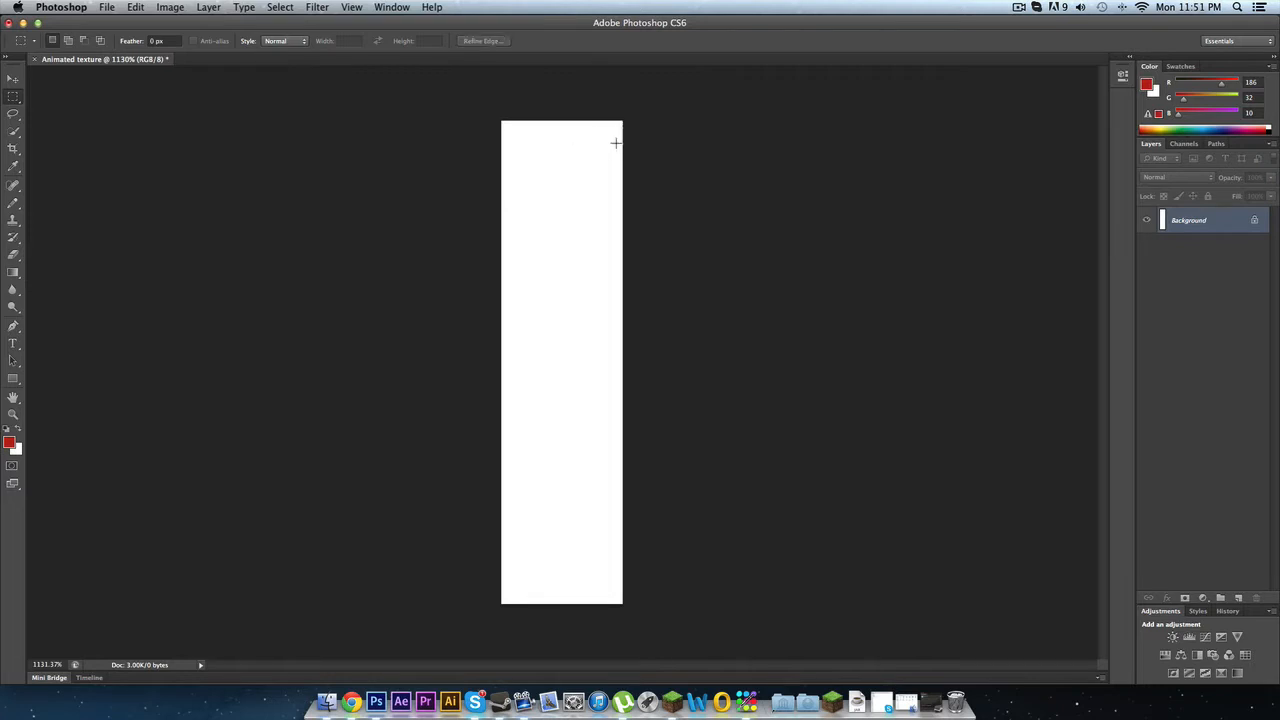
{"action": "left_click_drag", "start_coordinate": [616, 125], "coordinate": [625, 606]}
{"action": "left_click", "coordinate": [603, 219]}
{"action": "left_click_drag", "start_coordinate": [602, 144], "coordinate": [625, 261]}
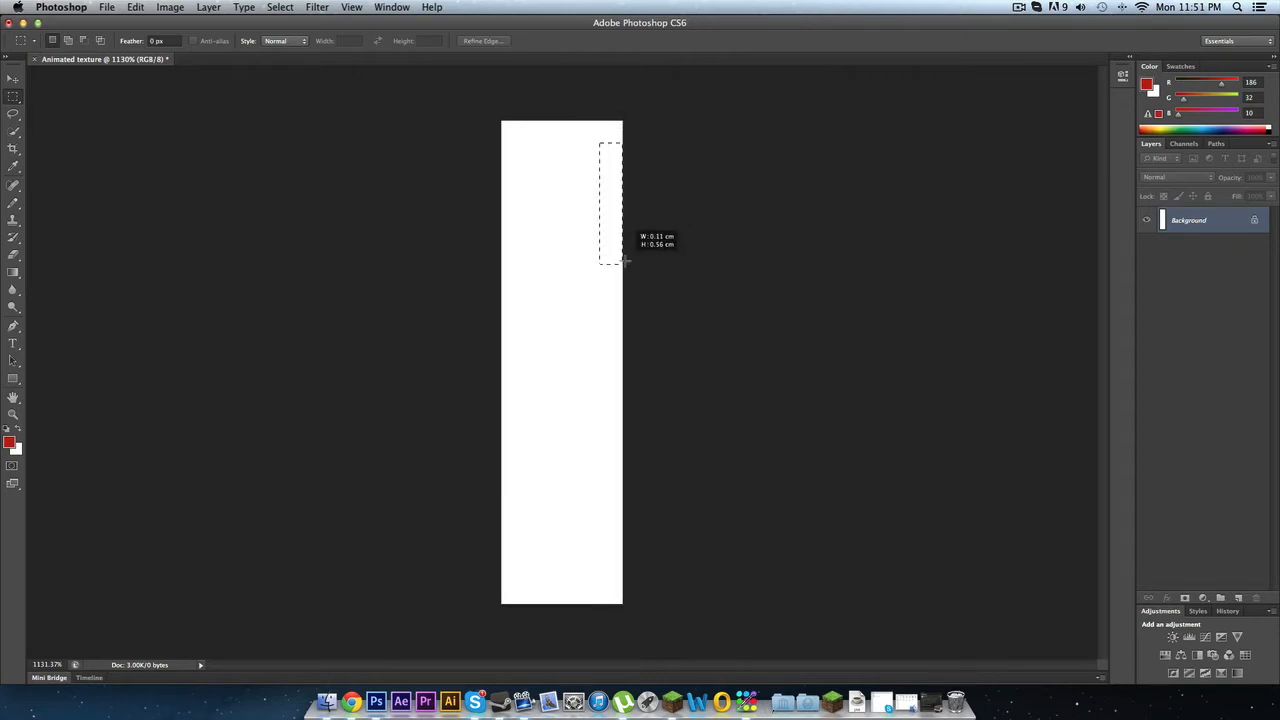
{"action": "left_click_drag", "start_coordinate": [625, 261], "coordinate": [625, 261]}
{"action": "left_click", "coordinate": [683, 155]}
- Select the top square of the canvas, about 16 × 16 pixels, with the Rectangular Marquee as the first frame
{"action": "left_click_drag", "start_coordinate": [503, 121], "coordinate": [633, 237]}
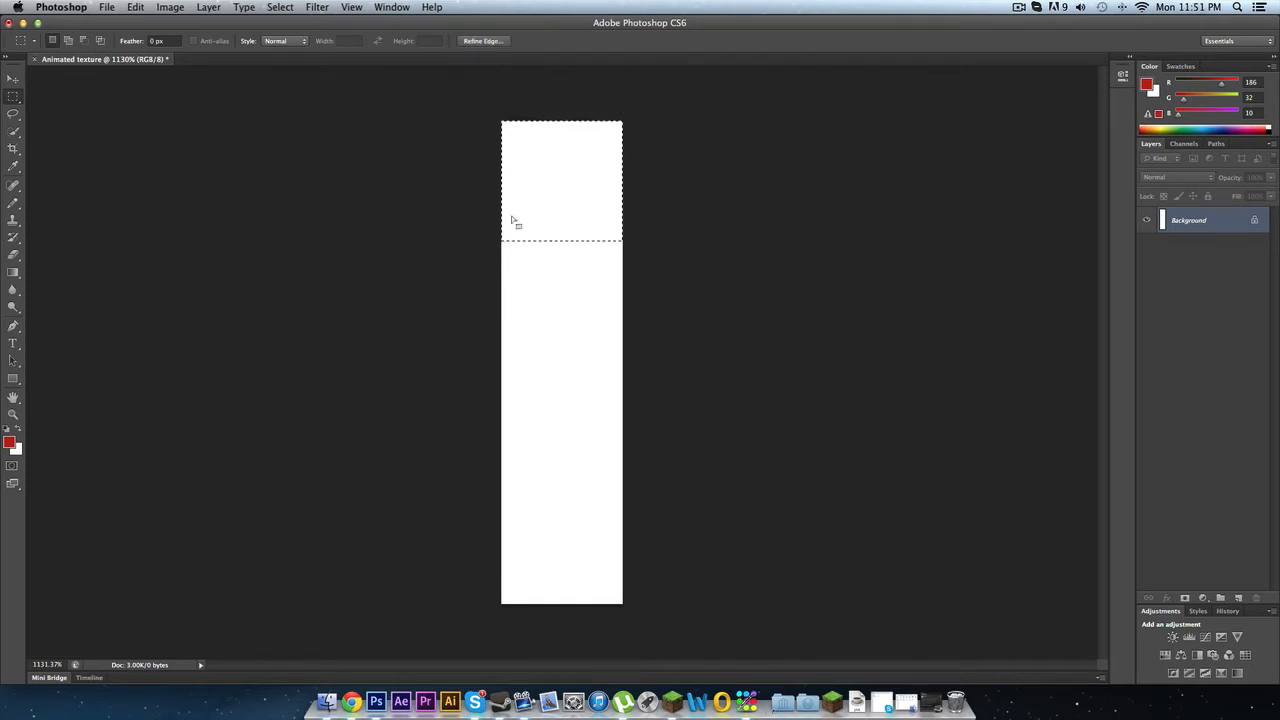
{"action": "key", "text": "z"}
{"action": "key", "text": "super+d"}
{"action": "key", "text": "super+0"}
{"action": "left_click_drag", "start_coordinate": [482, 212], "coordinate": [503, 249]}
{"action": "left_click_drag", "start_coordinate": [478, 175], "coordinate": [343, 262]}
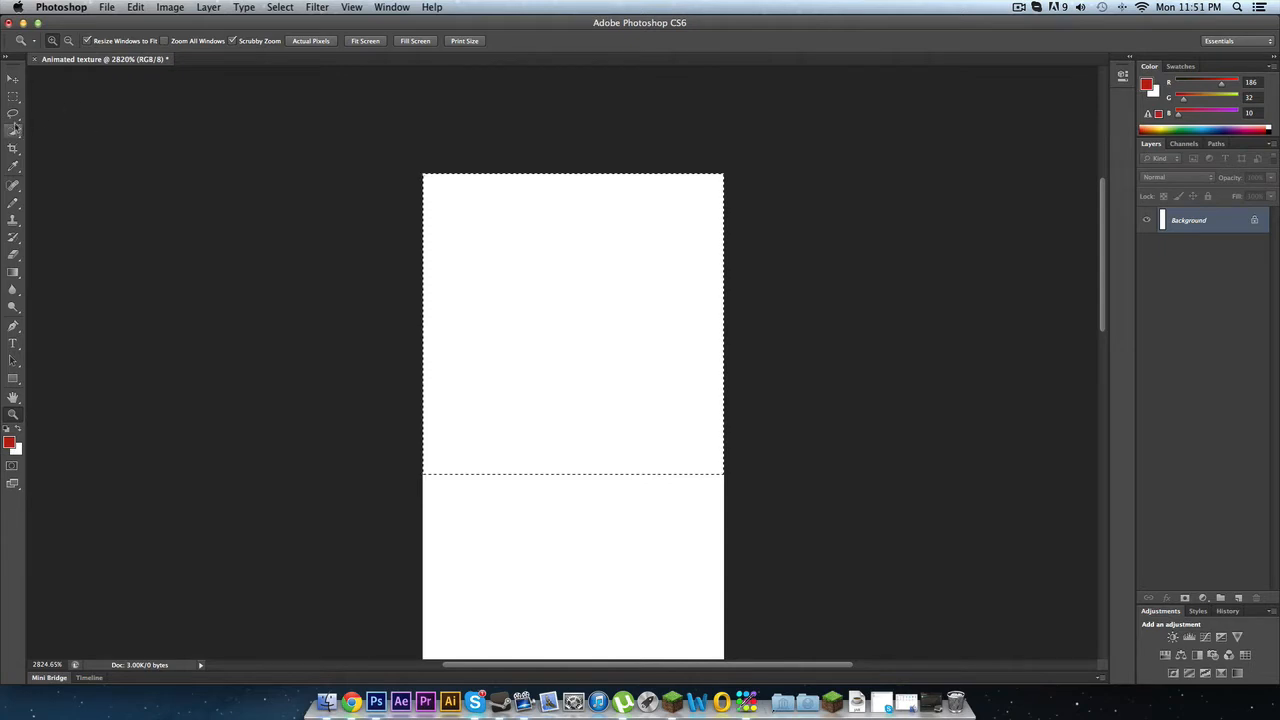
- Choose the Pencil tool and set the foreground colour to green, #2bba0a
{"action": "left_click", "coordinate": [13, 202]}
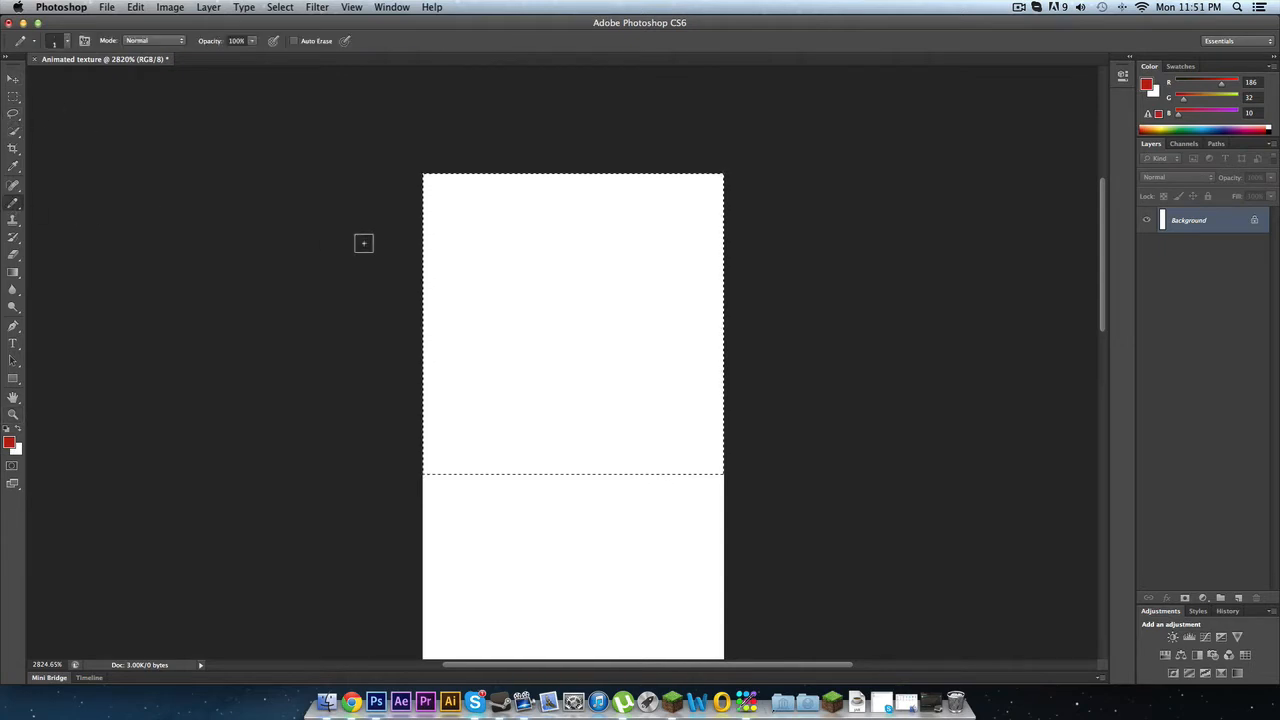
{"action": "left_click", "coordinate": [10, 441]}
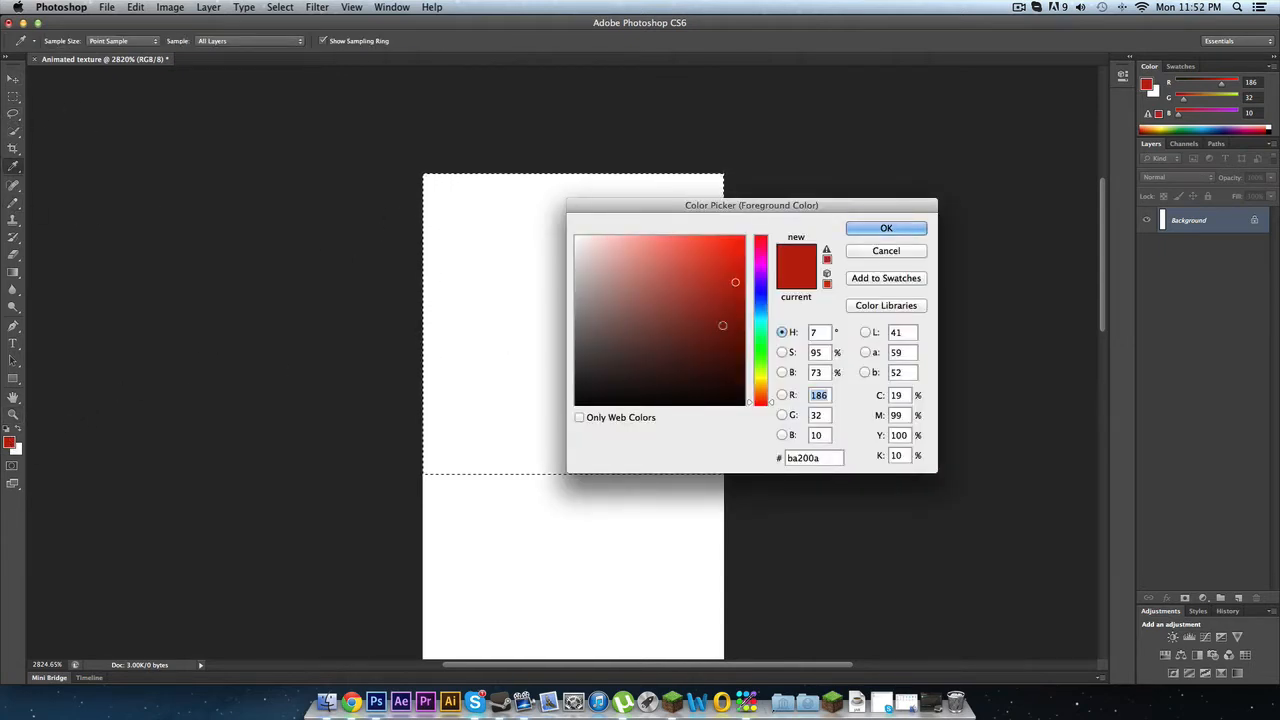
{"action": "left_click", "coordinate": [763, 354]}
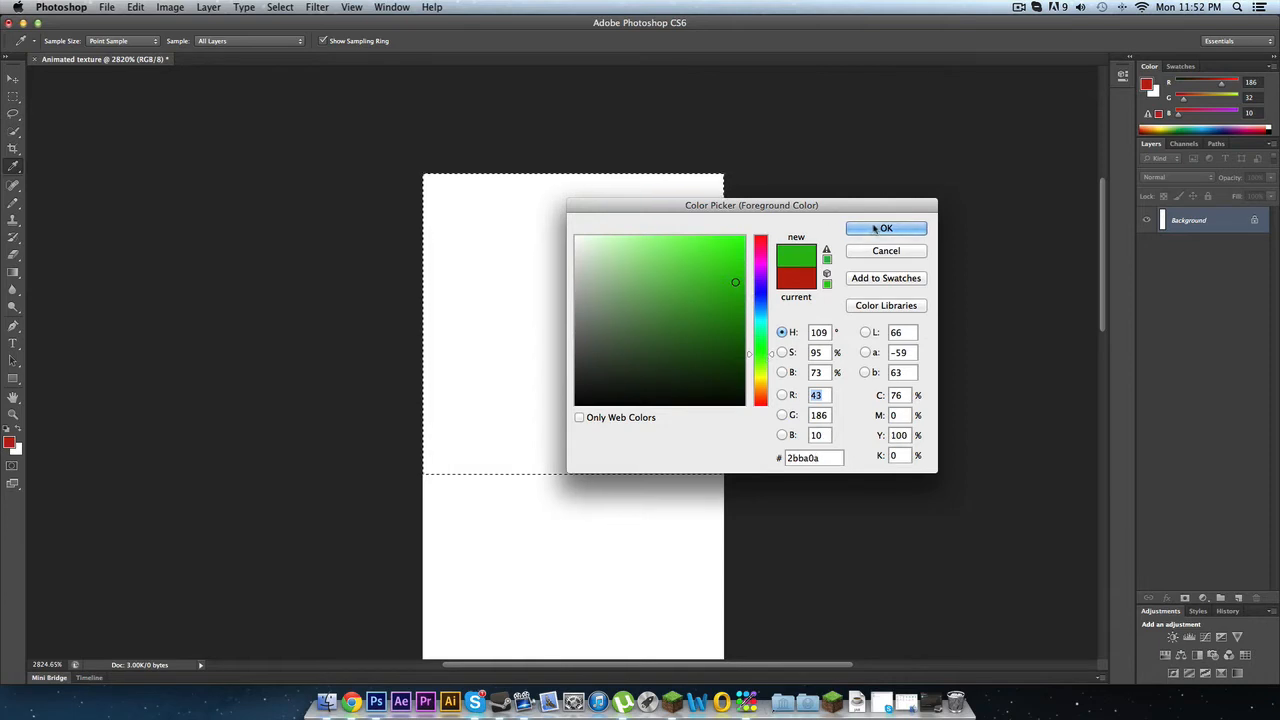
{"action": "left_click", "coordinate": [888, 228]}
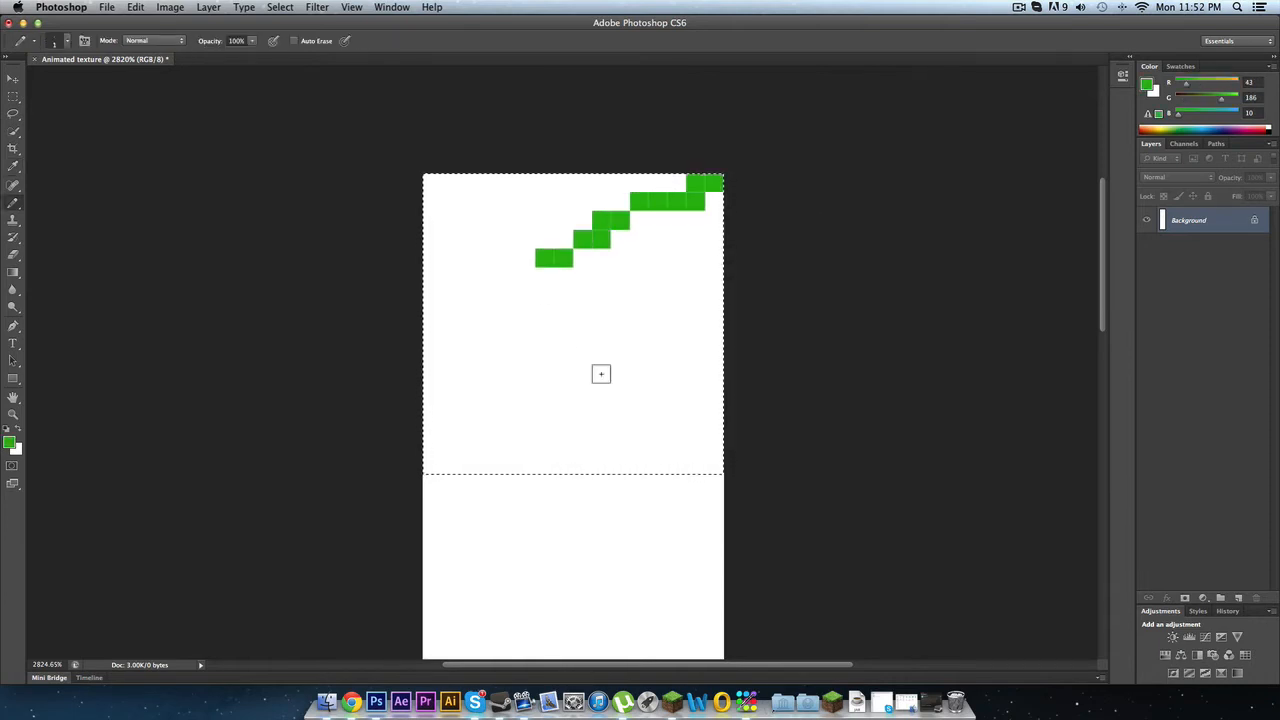
- Paint the entire selected frame green with the Pencil at 28 px, and return the Pencil size to 1 px
{"action": "mouse_move", "coordinate": [648, 355]}
{"action": "left_mouse_down"}
{"action": "mouse_move", "coordinate": [640, 330]}
{"action": "mouse_move", "coordinate": [567, 316]}
{"action": "mouse_move", "coordinate": [558, 278]}
{"action": "left_mouse_up"}
{"action": "left_click", "coordinate": [498, 232]}
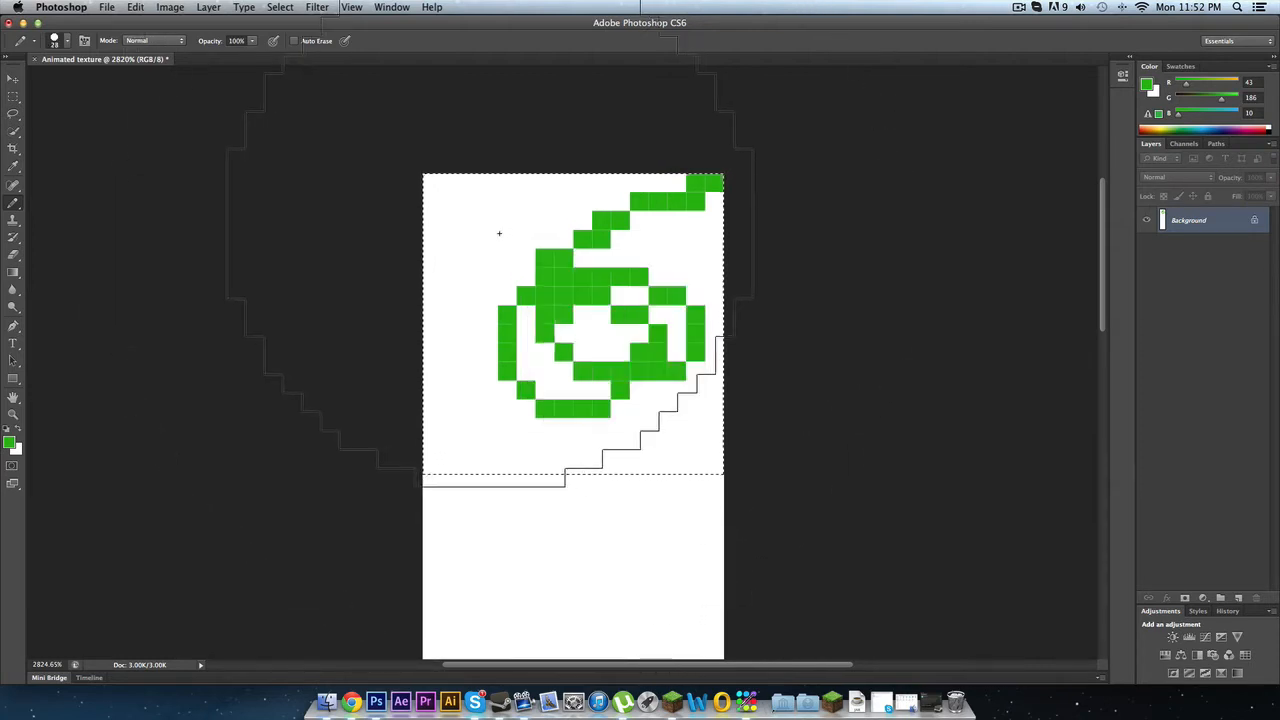
{"action": "left_click", "coordinate": [497, 235]}
{"action": "left_click", "coordinate": [622, 224]}
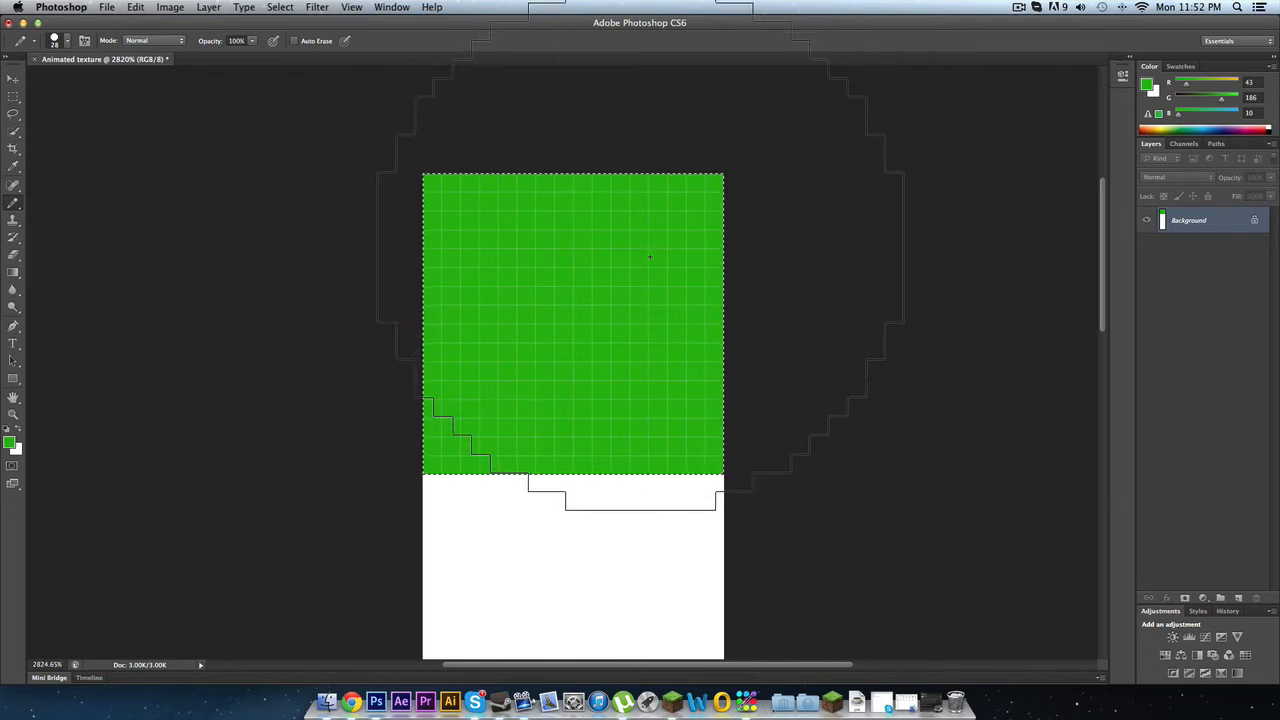
{"action": "right_click", "coordinate": [620, 388]}
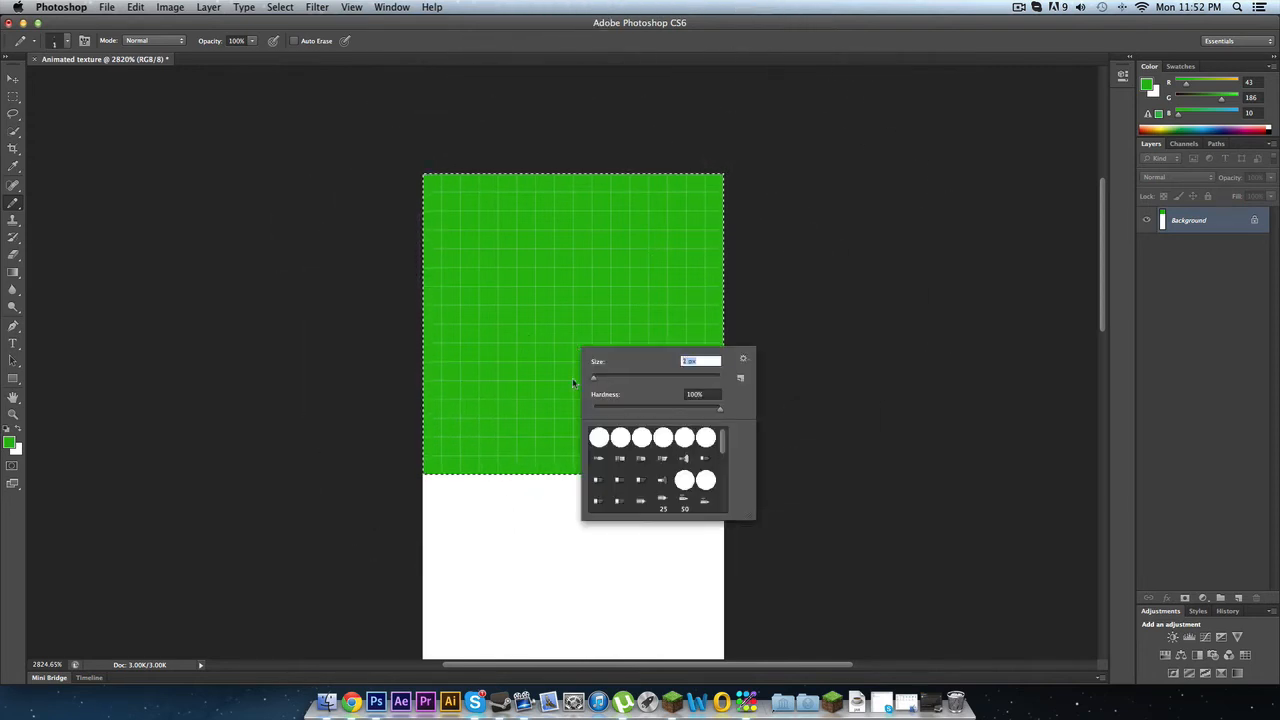
{"action": "key", "text": "Return"}
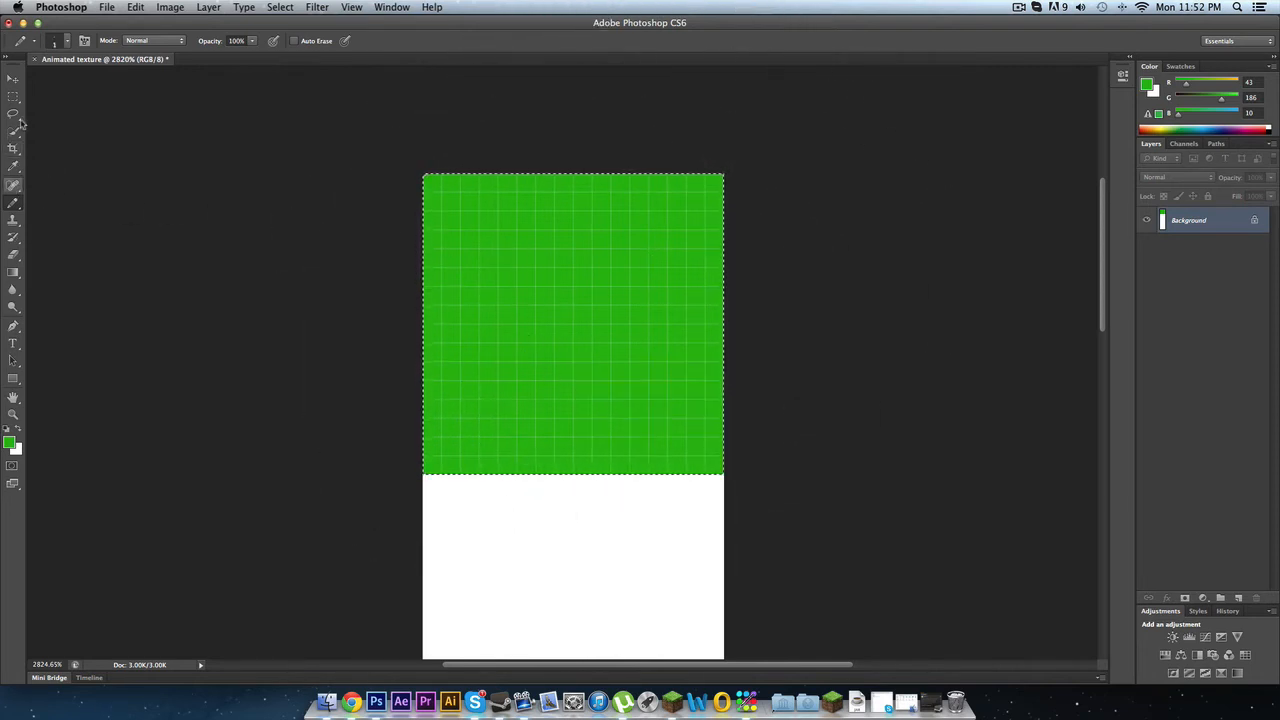
- Set the foreground colour to red (R 186, G 10, B 10) for the Pencil tool
{"action": "left_click", "coordinate": [13, 166]}
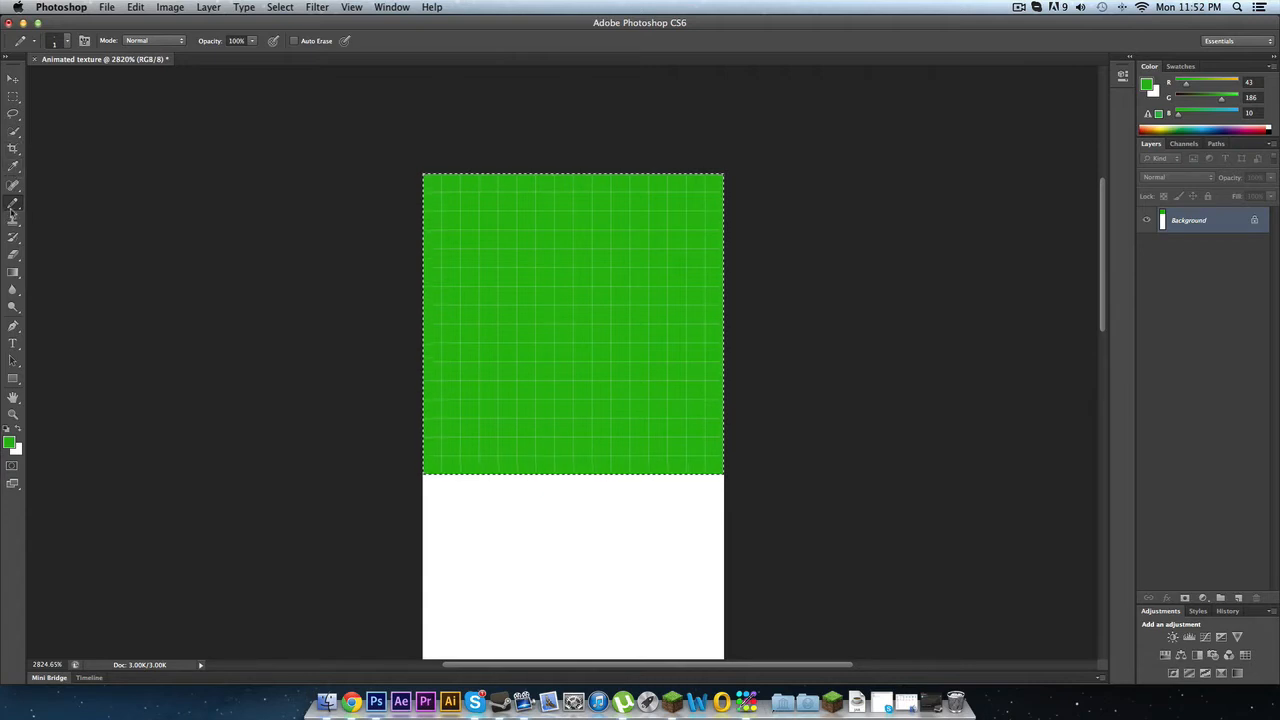
{"action": "left_click", "coordinate": [9, 442]}
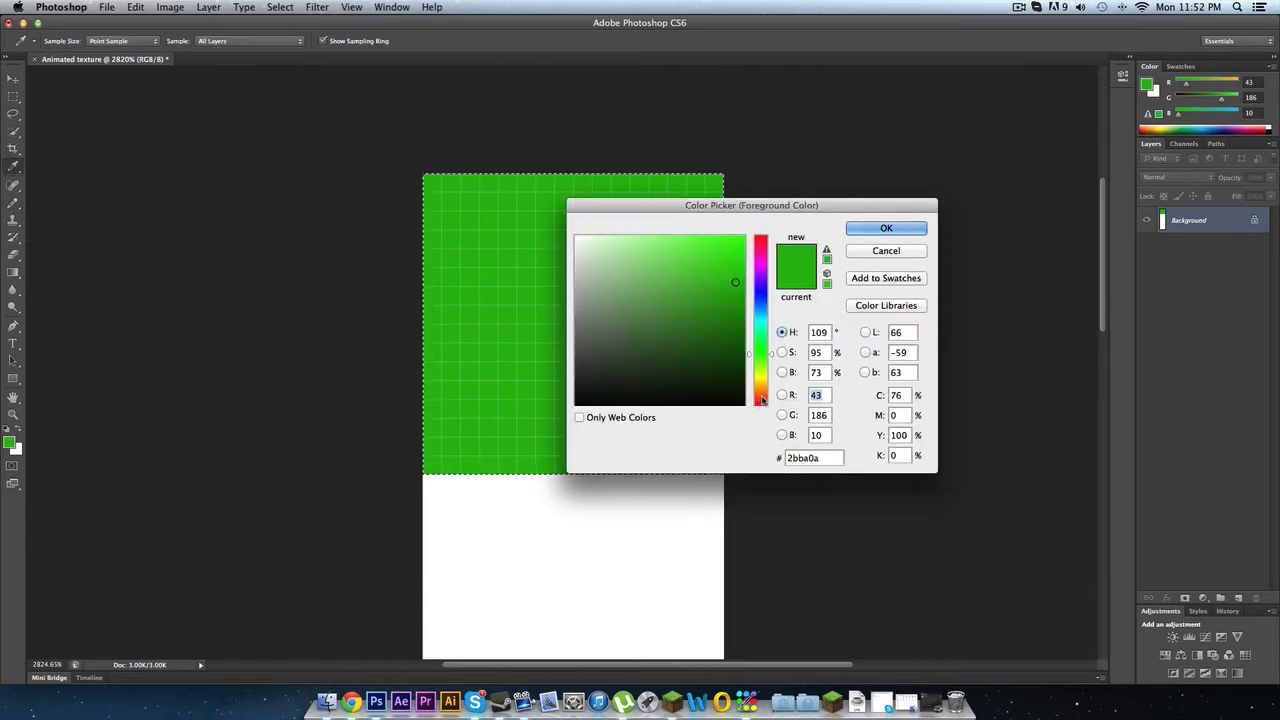
{"action": "left_click_drag", "start_coordinate": [763, 355], "coordinate": [765, 406]}
{"action": "left_click", "coordinate": [874, 234]}
{"action": "key", "text": "b"}
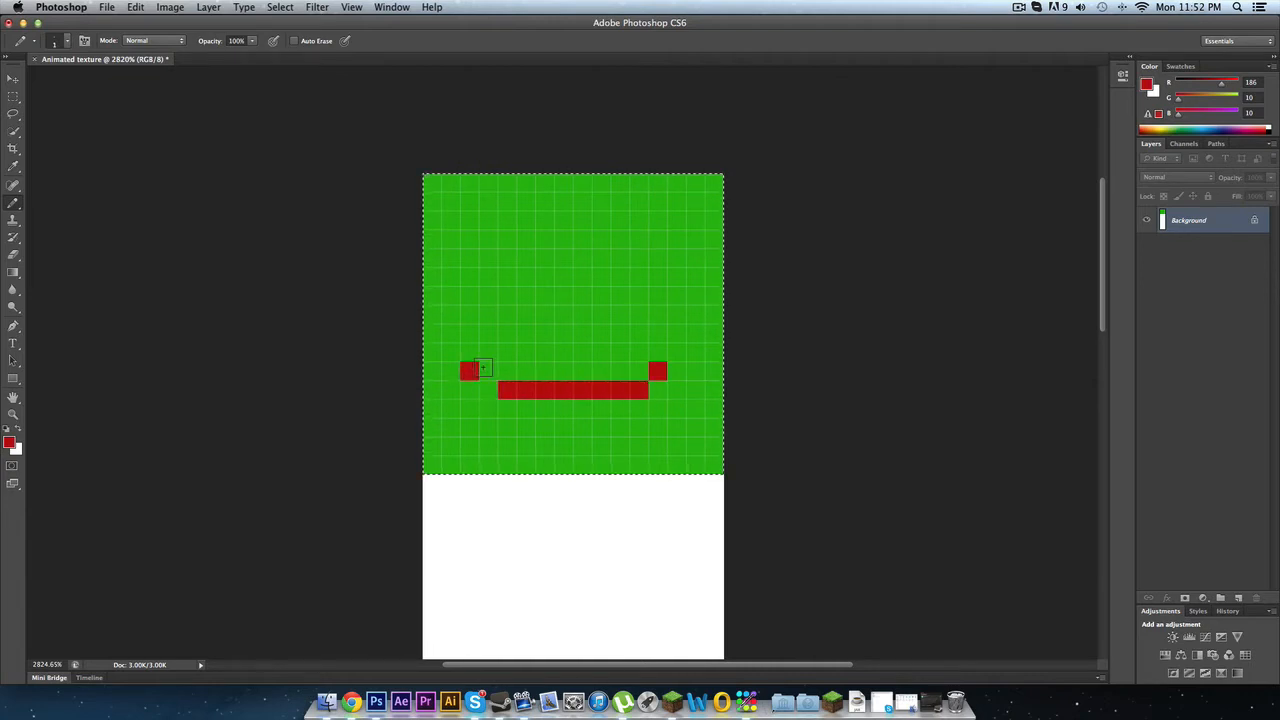
- Draw a red smiley face on the green frame, with a wide upturned mouth and two vertical eyes 4 pixels tall
{"action": "left_click", "coordinate": [658, 390]}
{"action": "left_click", "coordinate": [488, 371]}
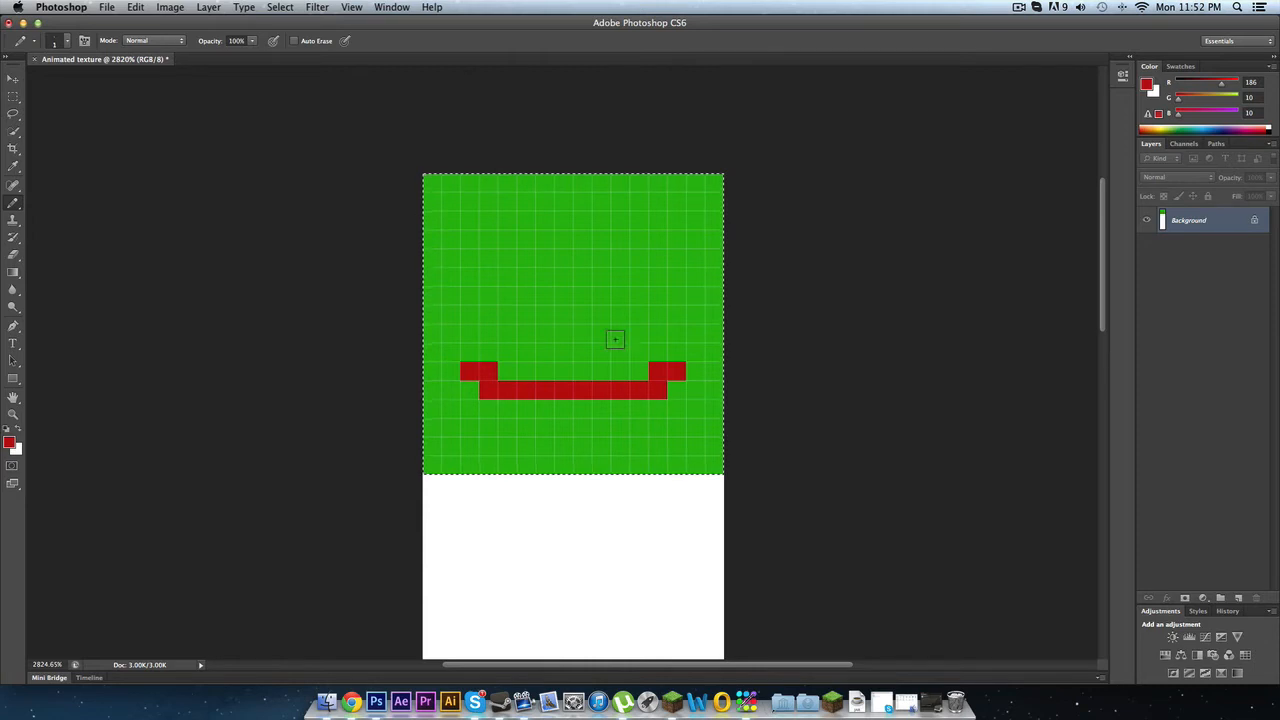
{"action": "left_click_drag", "start_coordinate": [507, 258], "coordinate": [507, 315]}
{"action": "left_click_drag", "start_coordinate": [638, 257], "coordinate": [638, 315]}
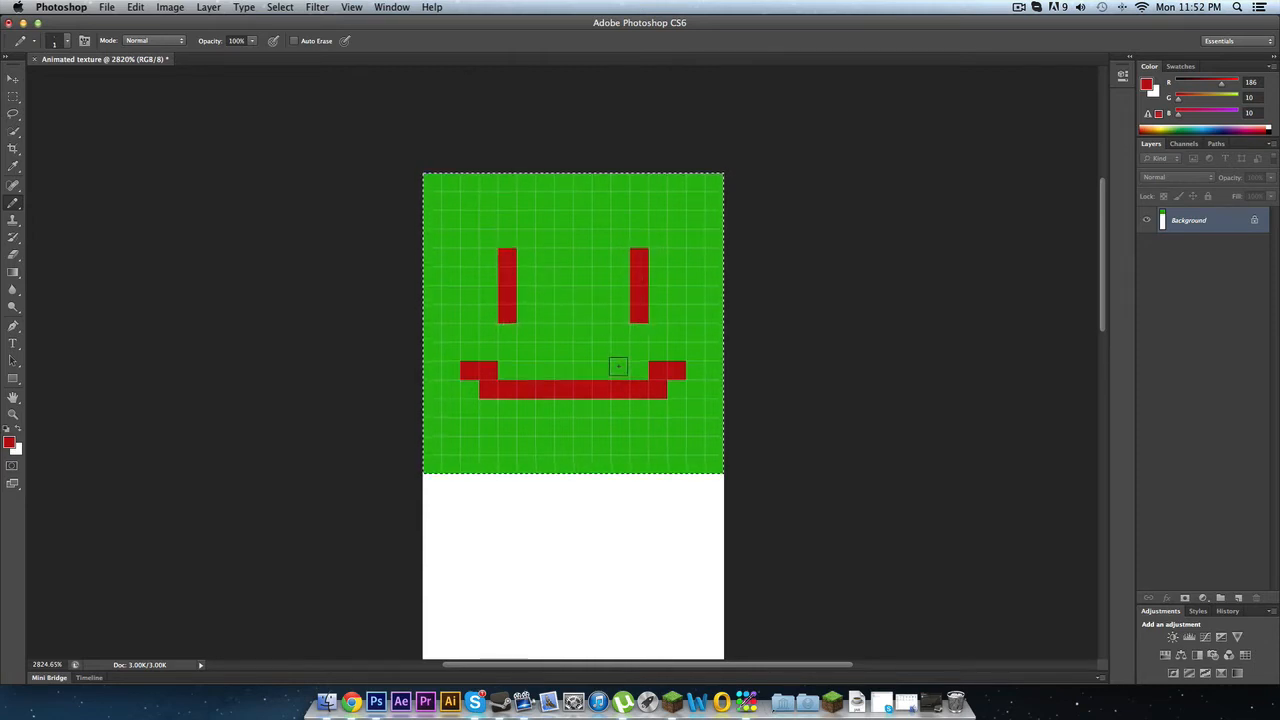
{"action": "scroll", "coordinate": [618, 366], "scroll_direction": "down", "scroll_amount": 8}
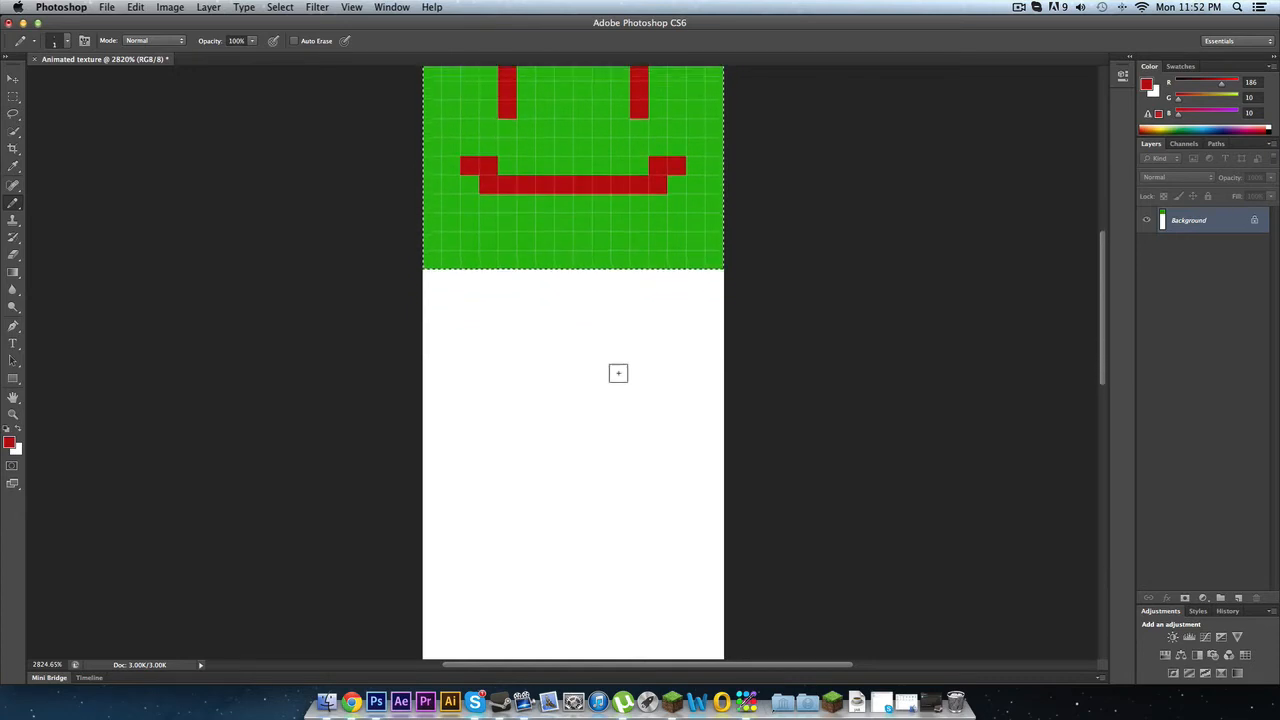
- Select the blank 16 × 16 pixel frame directly below the green one and paint it entirely red with the Pencil at 75 px
{"action": "scroll", "coordinate": [618, 372], "scroll_direction": "up", "scroll_amount": 4}
{"action": "scroll", "coordinate": [614, 336], "scroll_direction": "down", "scroll_amount": 4}
{"action": "scroll", "coordinate": [615, 333], "scroll_direction": "up", "scroll_amount": 5}
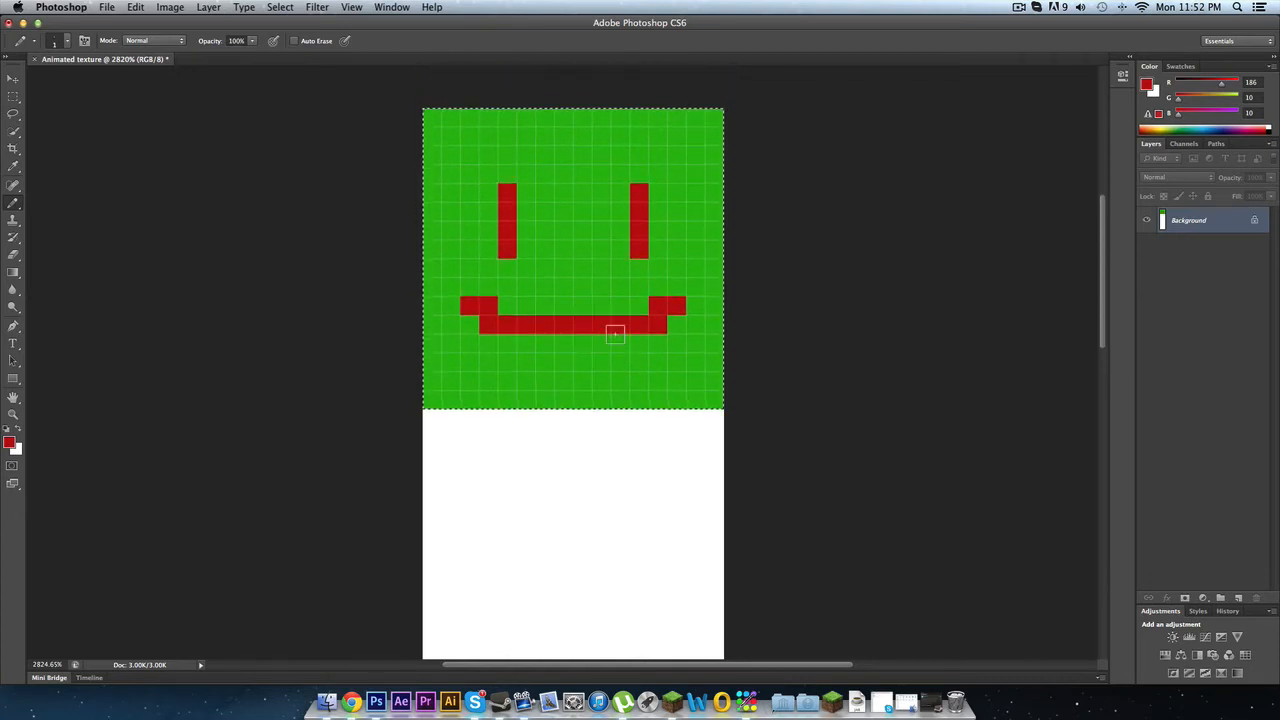
{"action": "scroll", "coordinate": [615, 333], "scroll_direction": "down", "scroll_amount": 2}
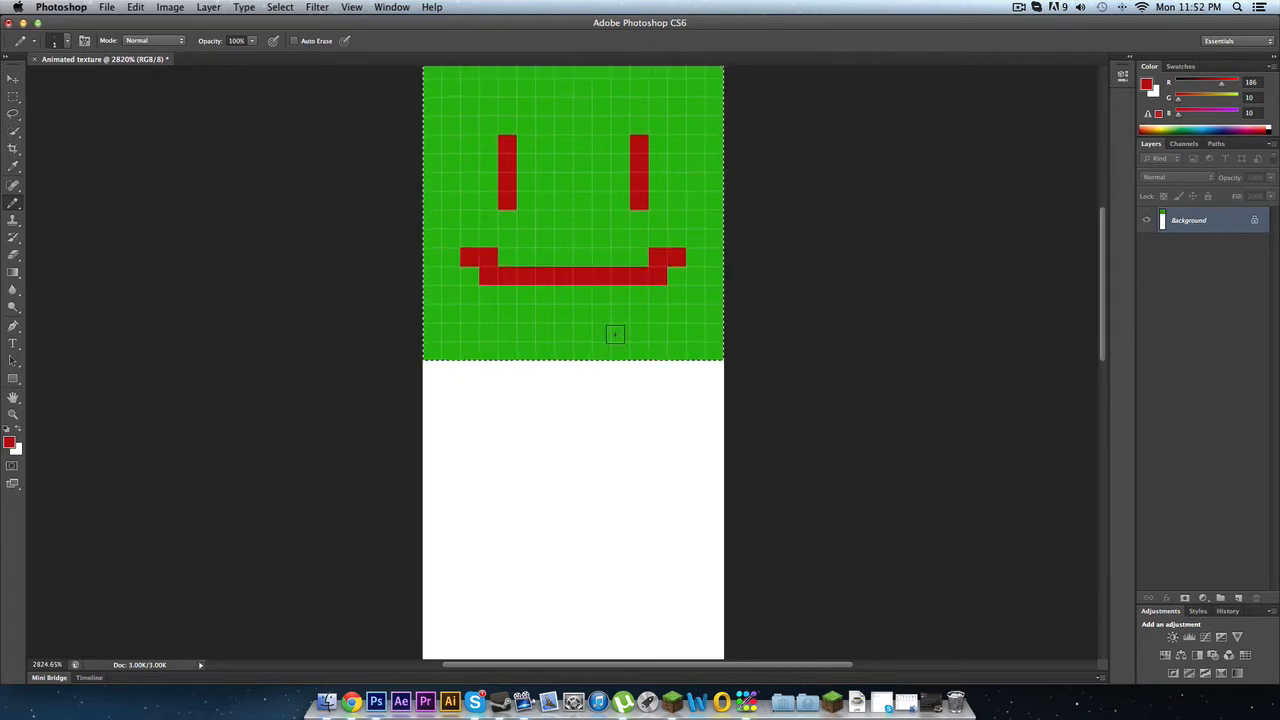
{"action": "scroll", "coordinate": [616, 334], "scroll_direction": "down", "scroll_amount": 2}
{"action": "scroll", "coordinate": [612, 340], "scroll_direction": "up", "scroll_amount": 2}
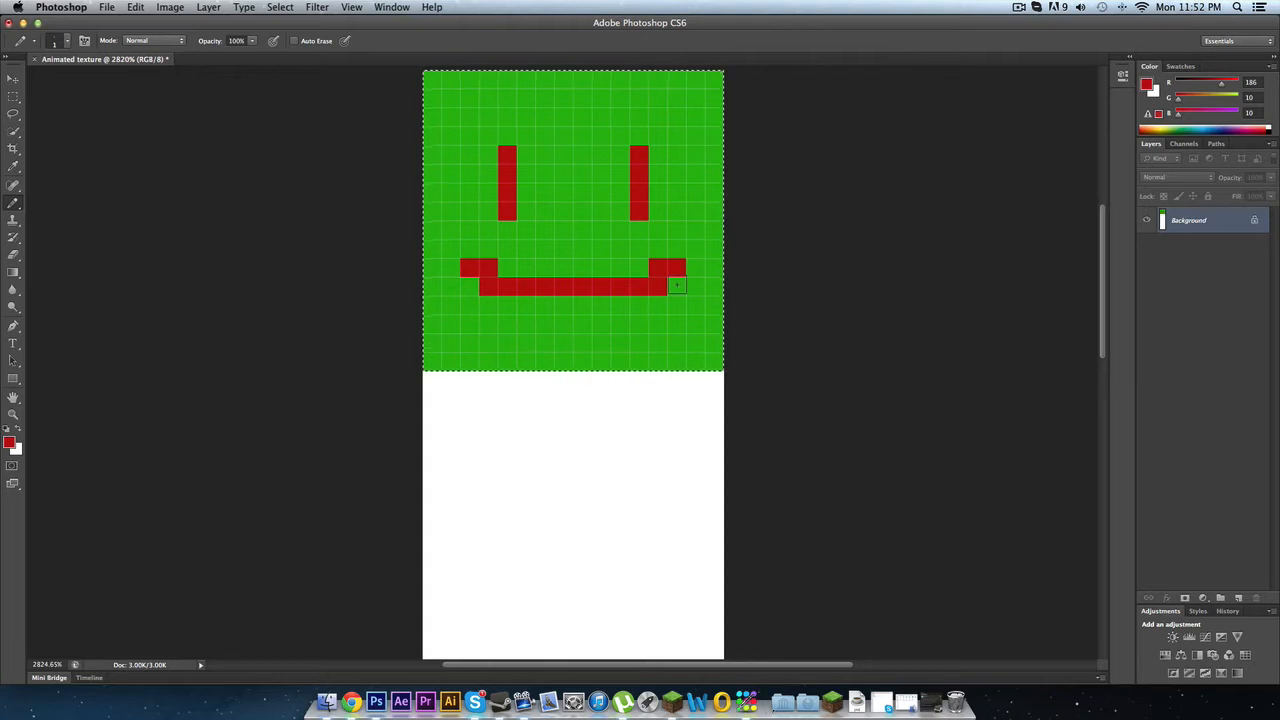
{"action": "scroll", "coordinate": [708, 375], "scroll_direction": "down", "scroll_amount": 2}
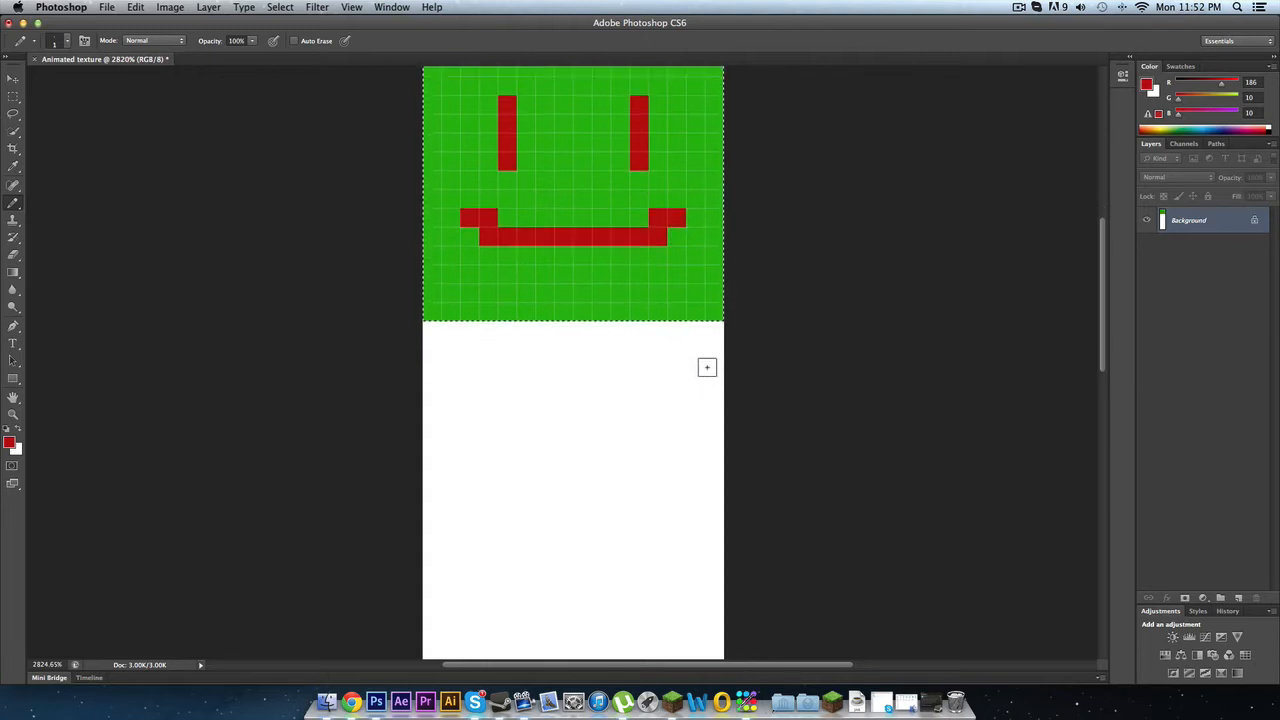
{"action": "key", "text": "m"}
{"action": "scroll", "coordinate": [718, 305], "scroll_direction": "down", "scroll_amount": 2}
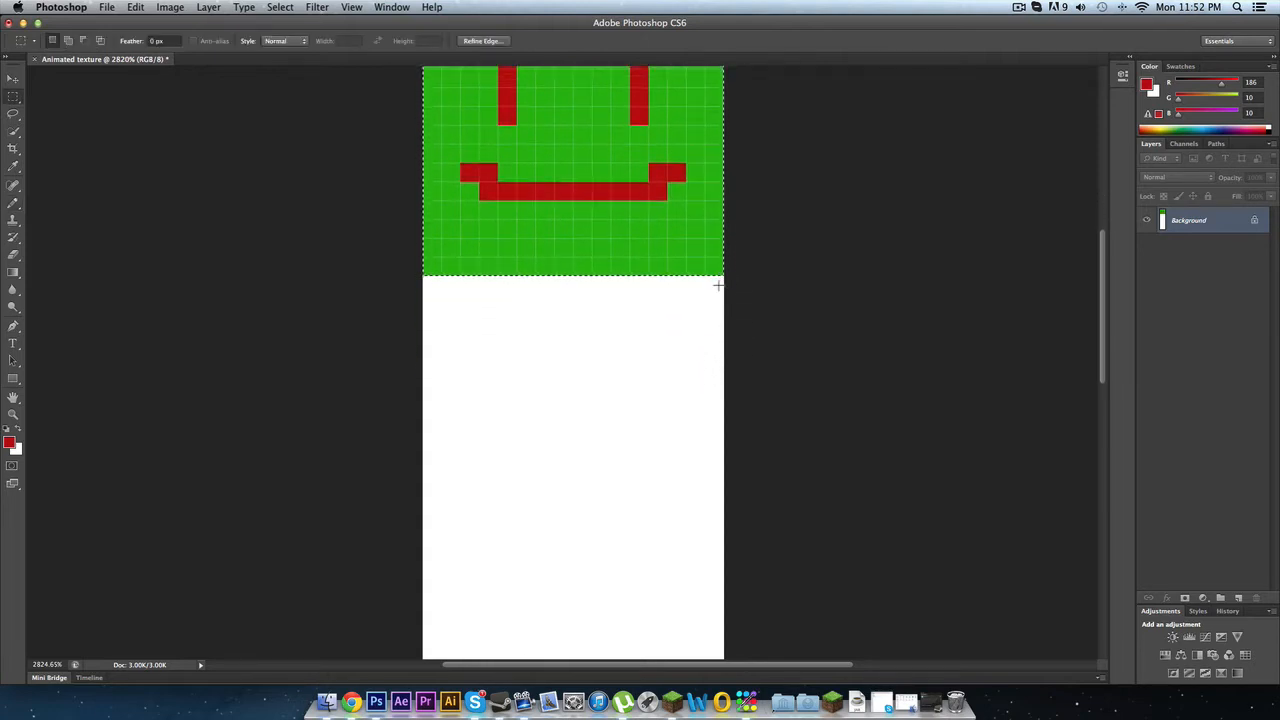
{"action": "left_click_drag", "start_coordinate": [702, 317], "coordinate": [416, 560]}
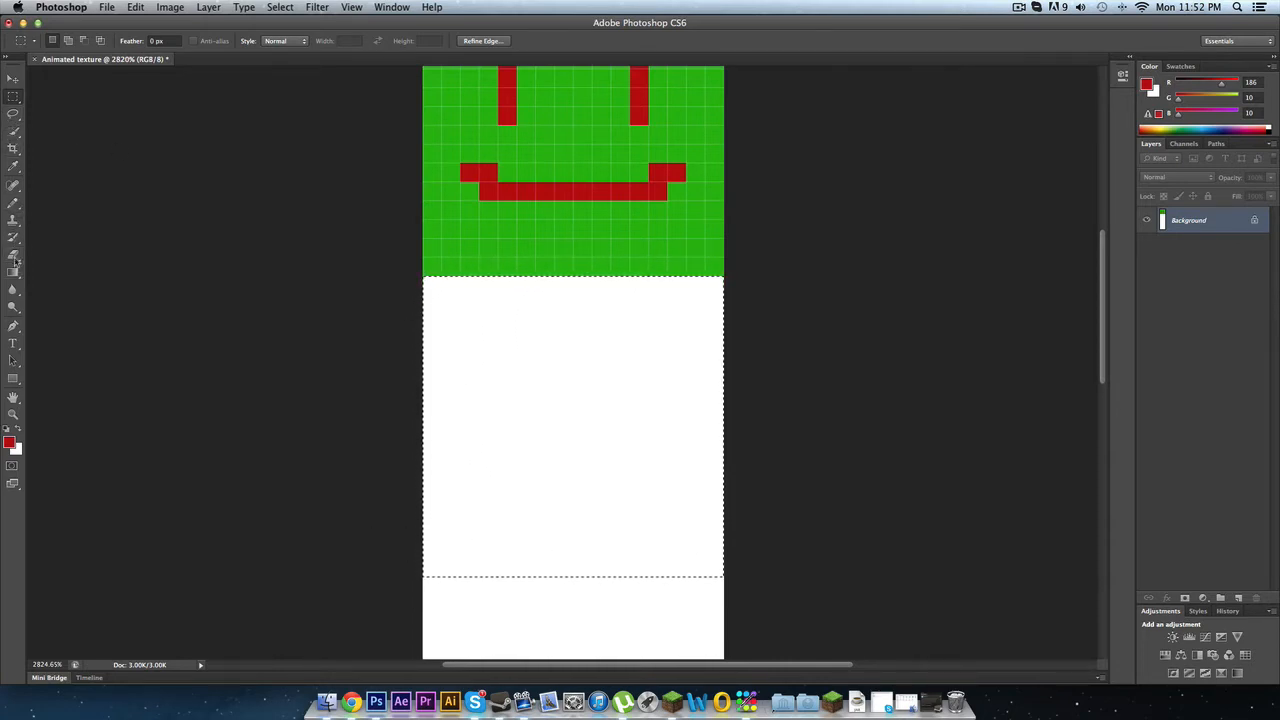
{"action": "left_click", "coordinate": [13, 203]}
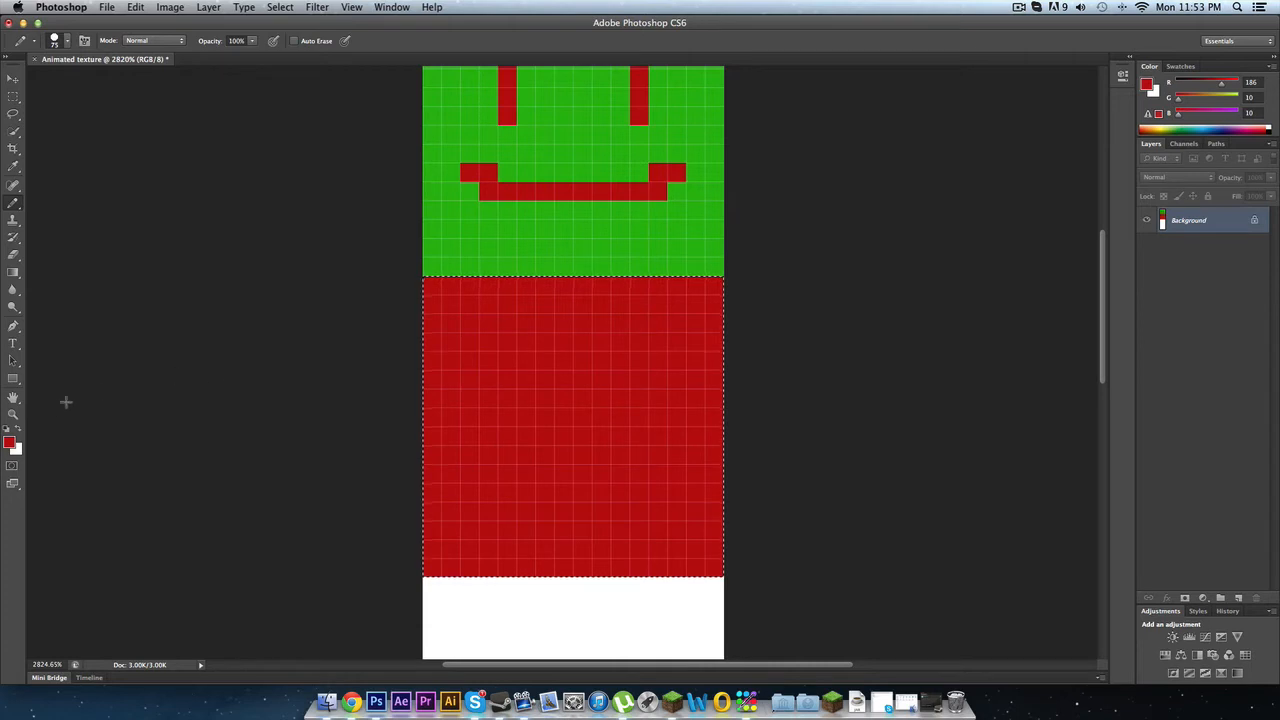
- Set the foreground colour to blue, #0a2bba, for the Pencil tool
{"action": "left_click", "coordinate": [10, 443]}
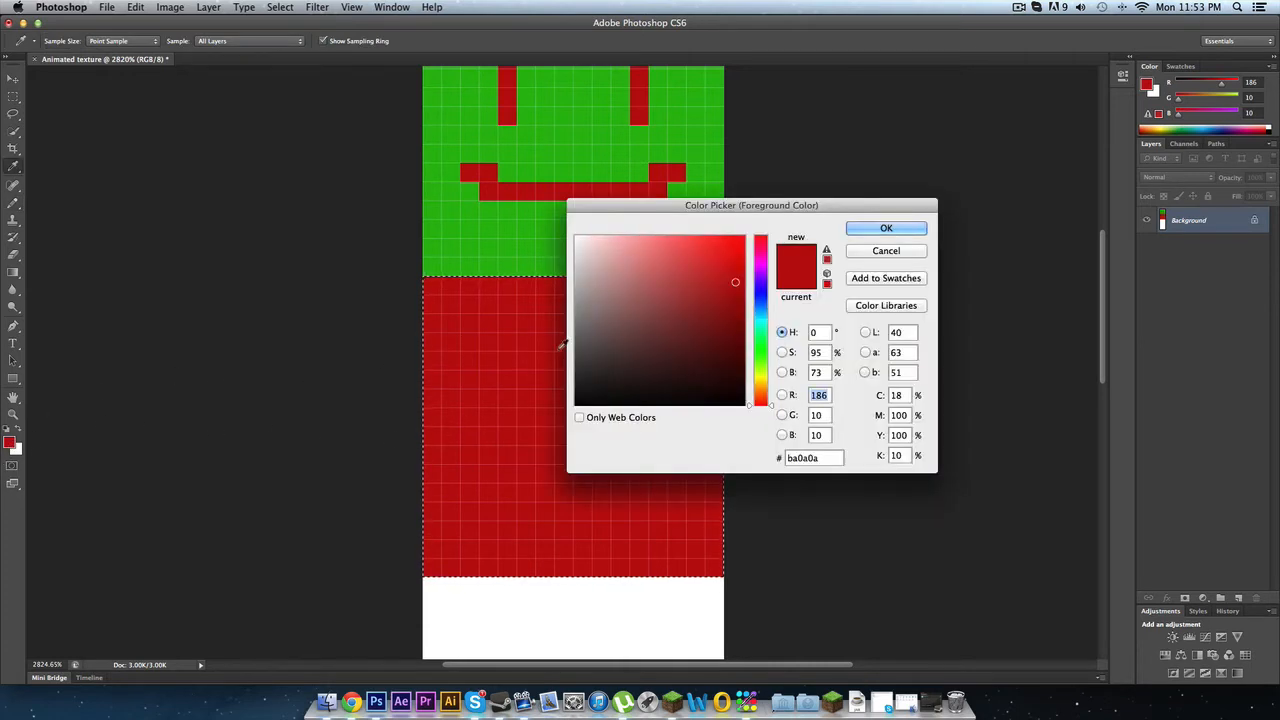
{"action": "left_click", "coordinate": [888, 229]}
{"action": "key", "text": "b"}
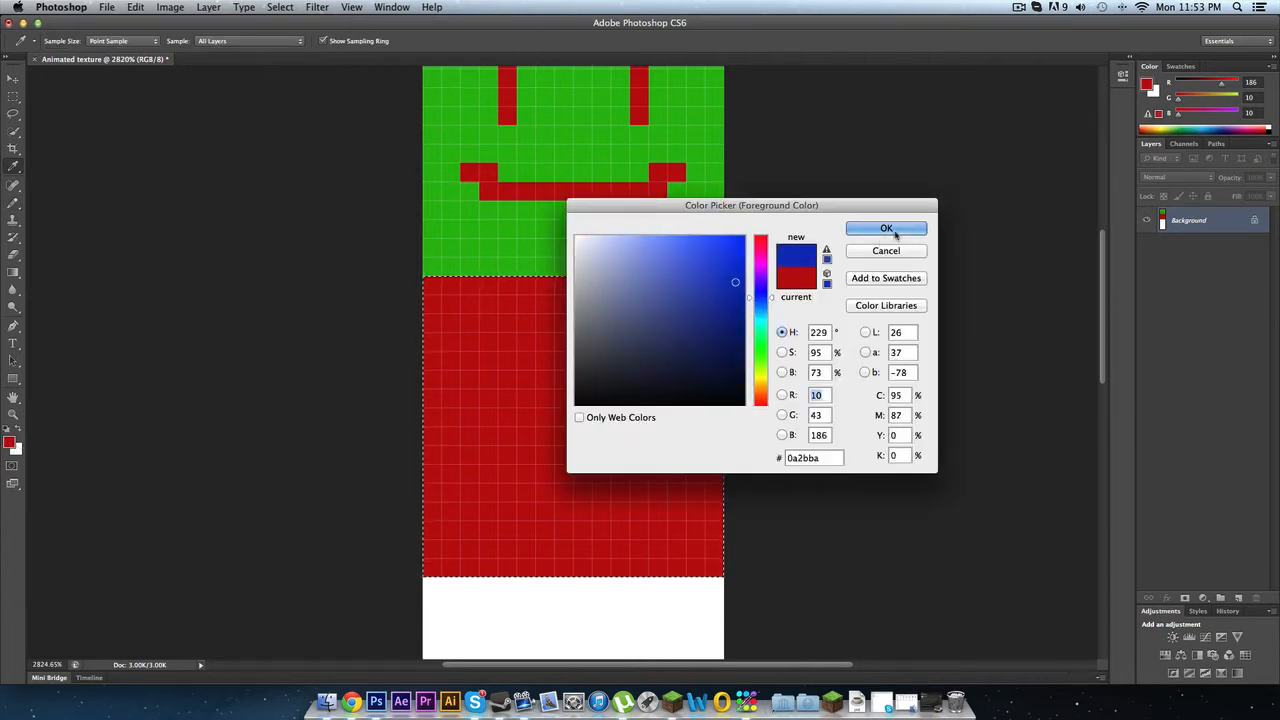
{"action": "left_click", "coordinate": [888, 229]}
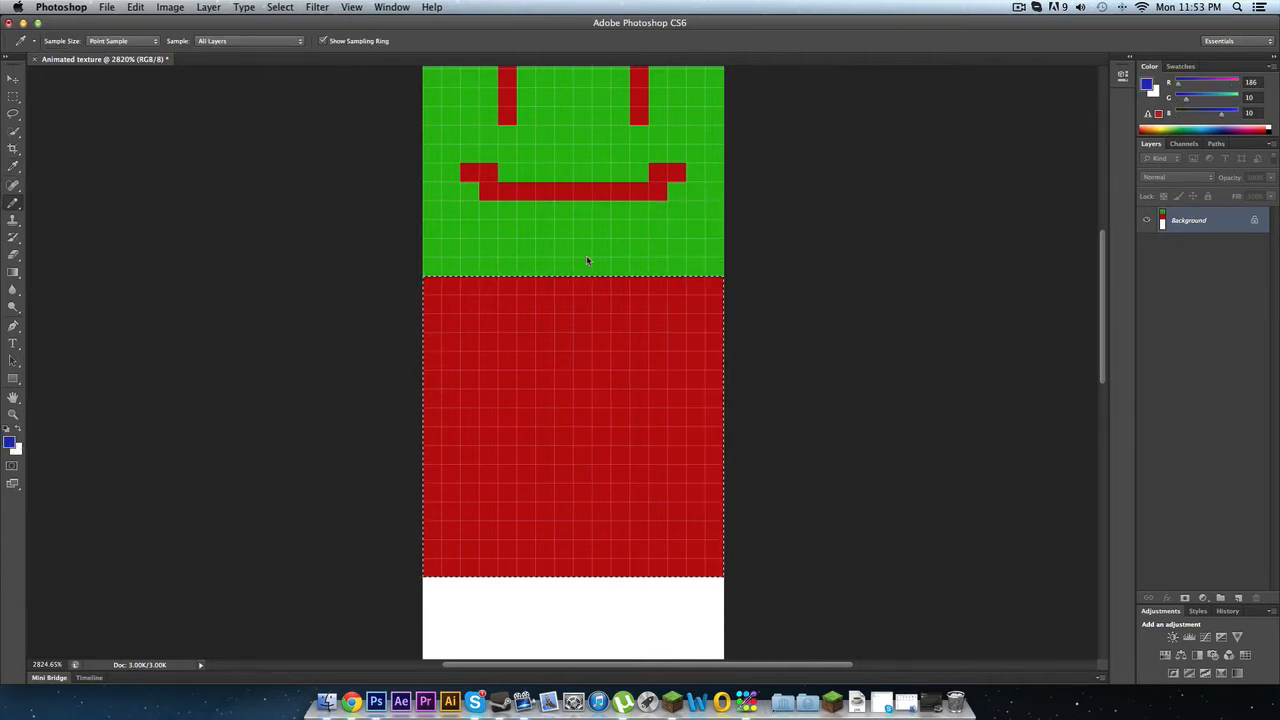
{"action": "key", "text": "b"}
{"action": "key", "text": "i"}
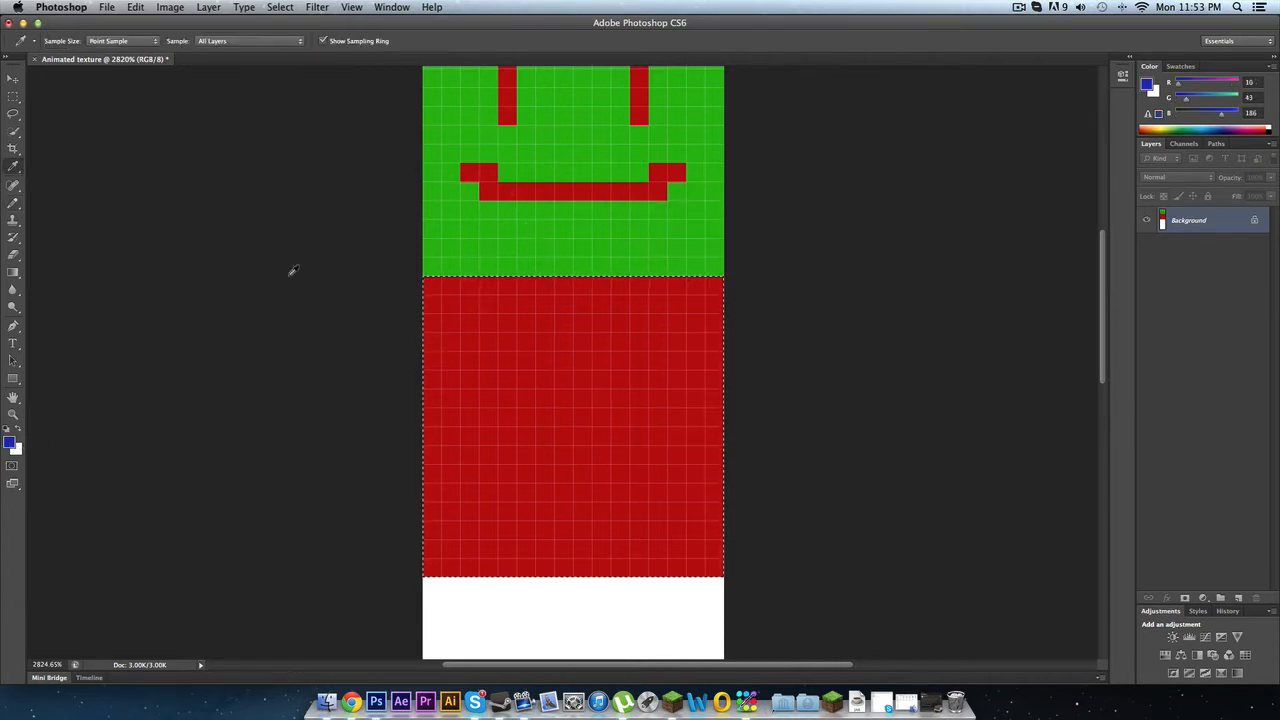
{"action": "key", "text": "b"}
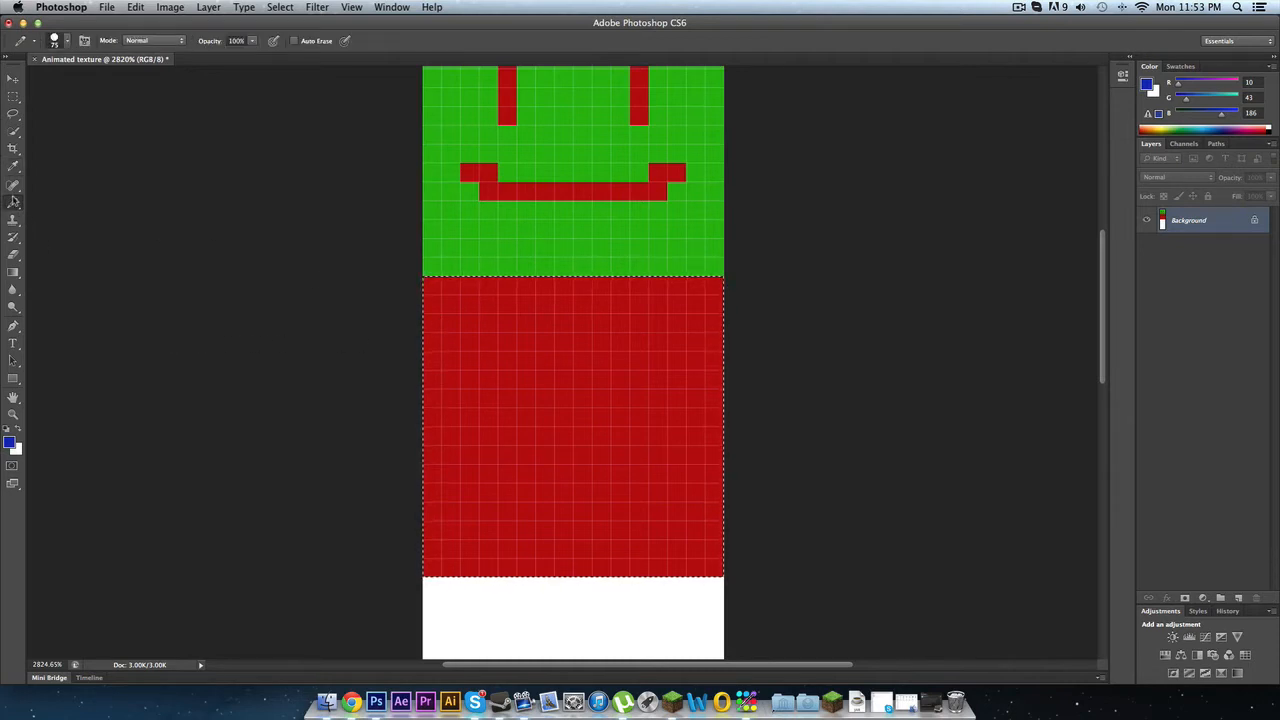
- Draw a blue smiley face on the red frame with the Pencil at 1 px, with a wide upturned mouth and two vertical eyes
{"action": "left_click_drag", "start_coordinate": [597, 388], "coordinate": [549, 387]}
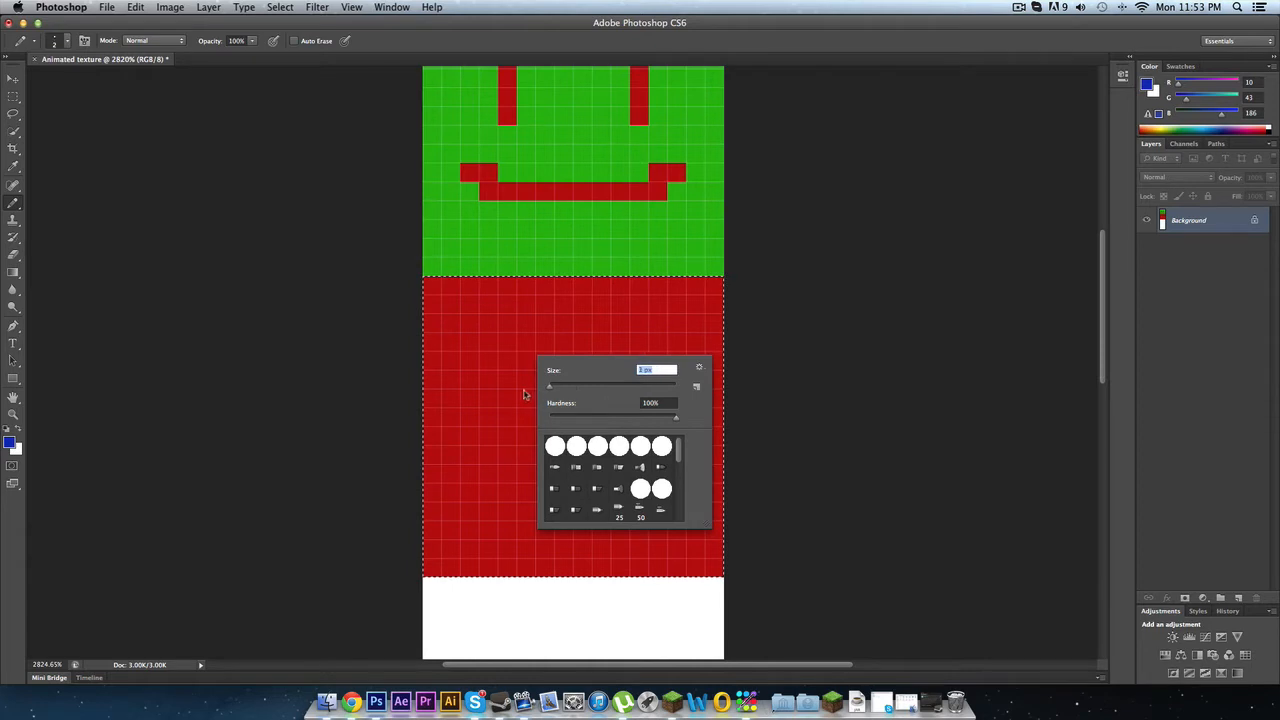
{"action": "scroll", "coordinate": [573, 347], "scroll_direction": "up", "scroll_amount": 1}
{"action": "scroll", "coordinate": [573, 347], "scroll_direction": "up", "scroll_amount": 3}
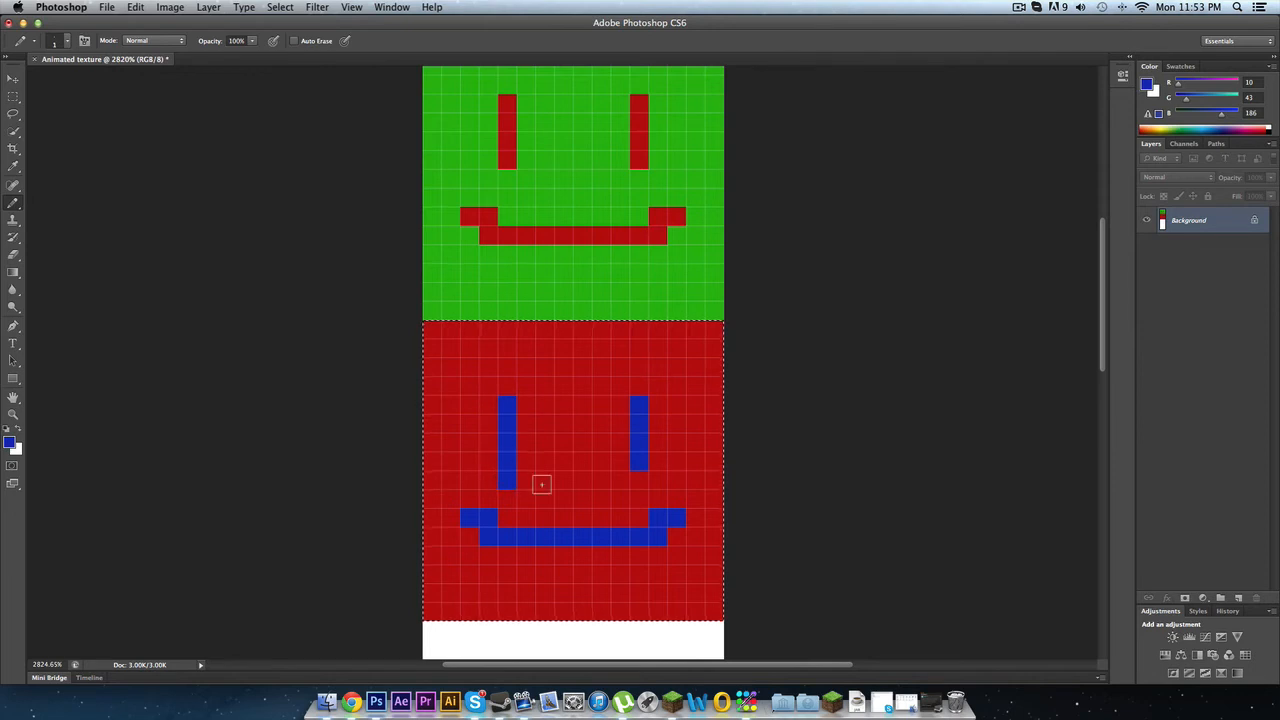
- Sample the frame's red and paint over the extra blue pixel below the left eye, making that eye 4 pixels tall
{"action": "left_click", "coordinate": [575, 488], "text": "alt"}
{"action": "left_click", "coordinate": [507, 479]}
{"action": "scroll", "coordinate": [521, 492], "scroll_direction": "down", "scroll_amount": 8}
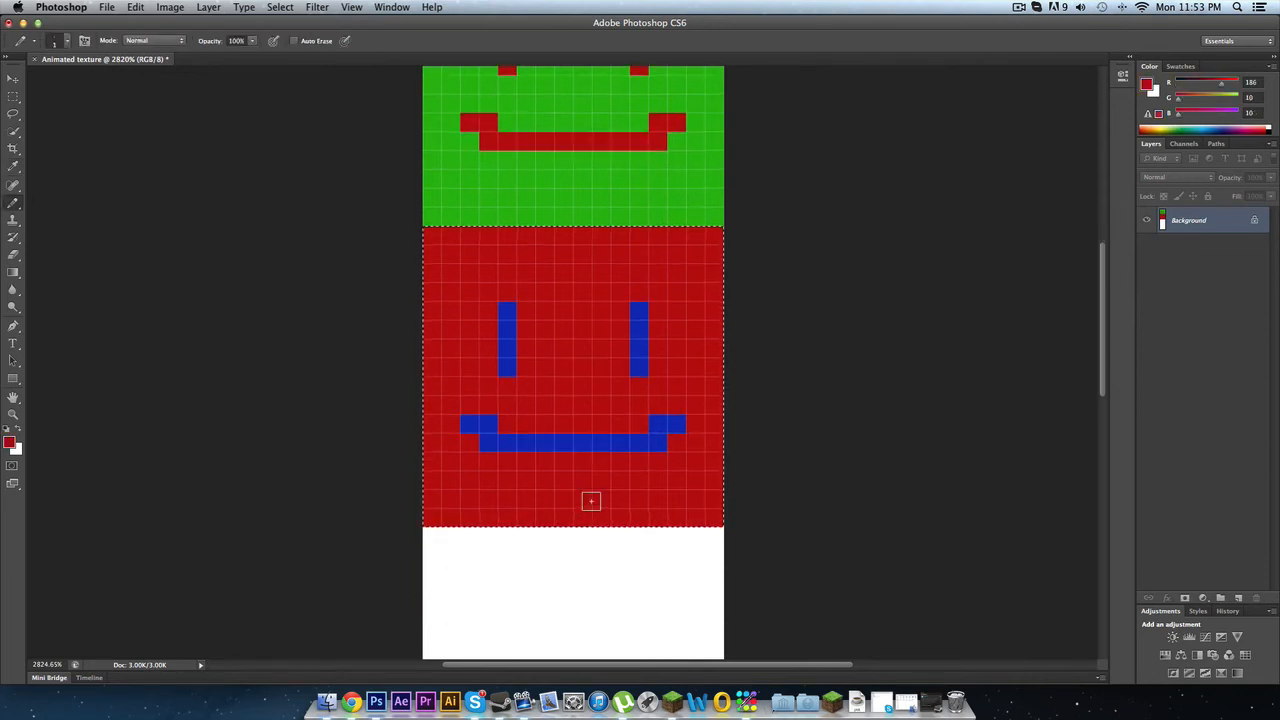
- Deselect the red frame and draw a red vertical line about 11 pixels tall in the middle of the third frame
{"action": "scroll", "coordinate": [588, 505], "scroll_direction": "down", "scroll_amount": 6}
{"action": "scroll", "coordinate": [591, 517], "scroll_direction": "up", "scroll_amount": 6}
{"action": "scroll", "coordinate": [590, 548], "scroll_direction": "up", "scroll_amount": 3}
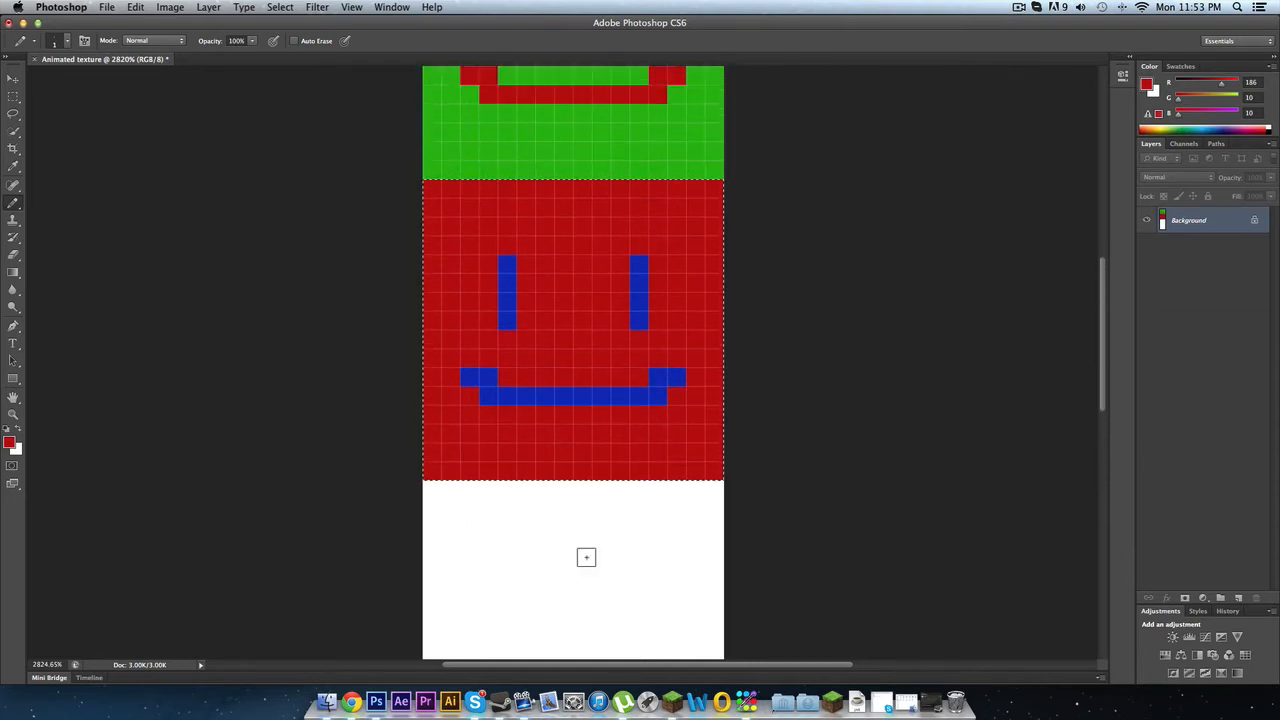
{"action": "scroll", "coordinate": [586, 560], "scroll_direction": "down", "scroll_amount": 3}
{"action": "scroll", "coordinate": [584, 564], "scroll_direction": "down", "scroll_amount": 6}
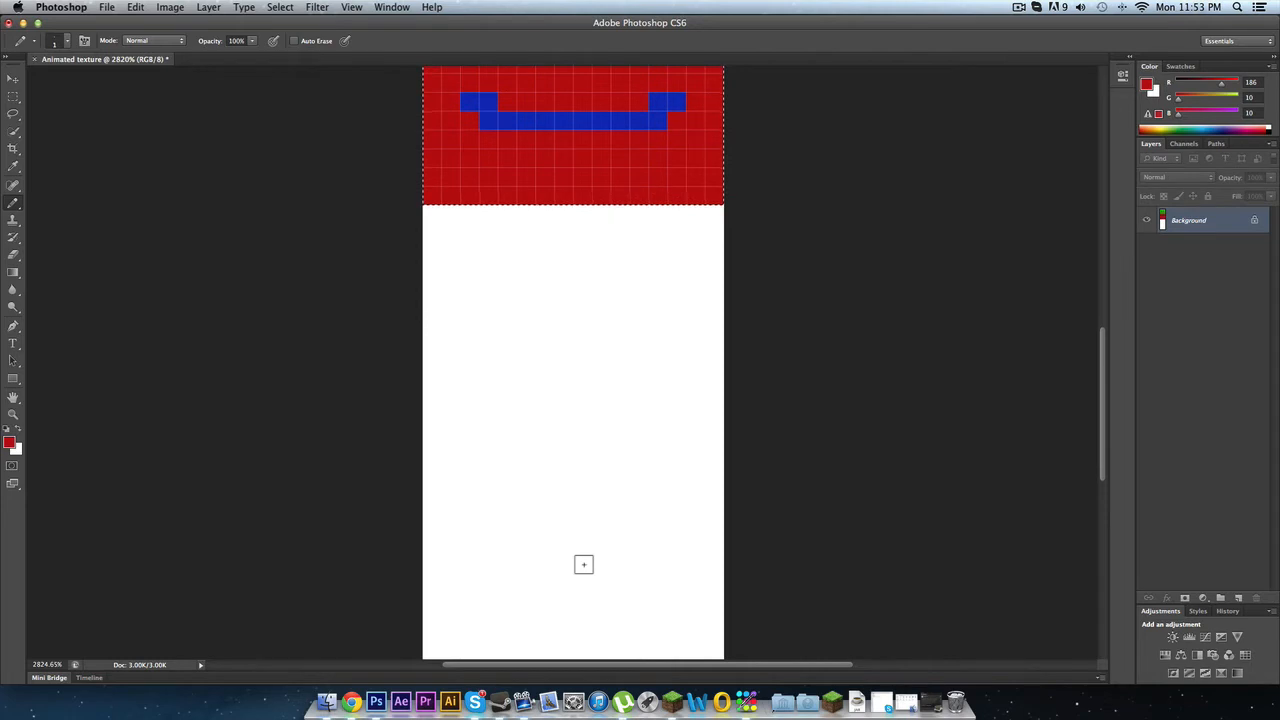
{"action": "scroll", "coordinate": [584, 564], "scroll_direction": "up", "scroll_amount": 5}
{"action": "scroll", "coordinate": [584, 564], "scroll_direction": "down", "scroll_amount": 5}
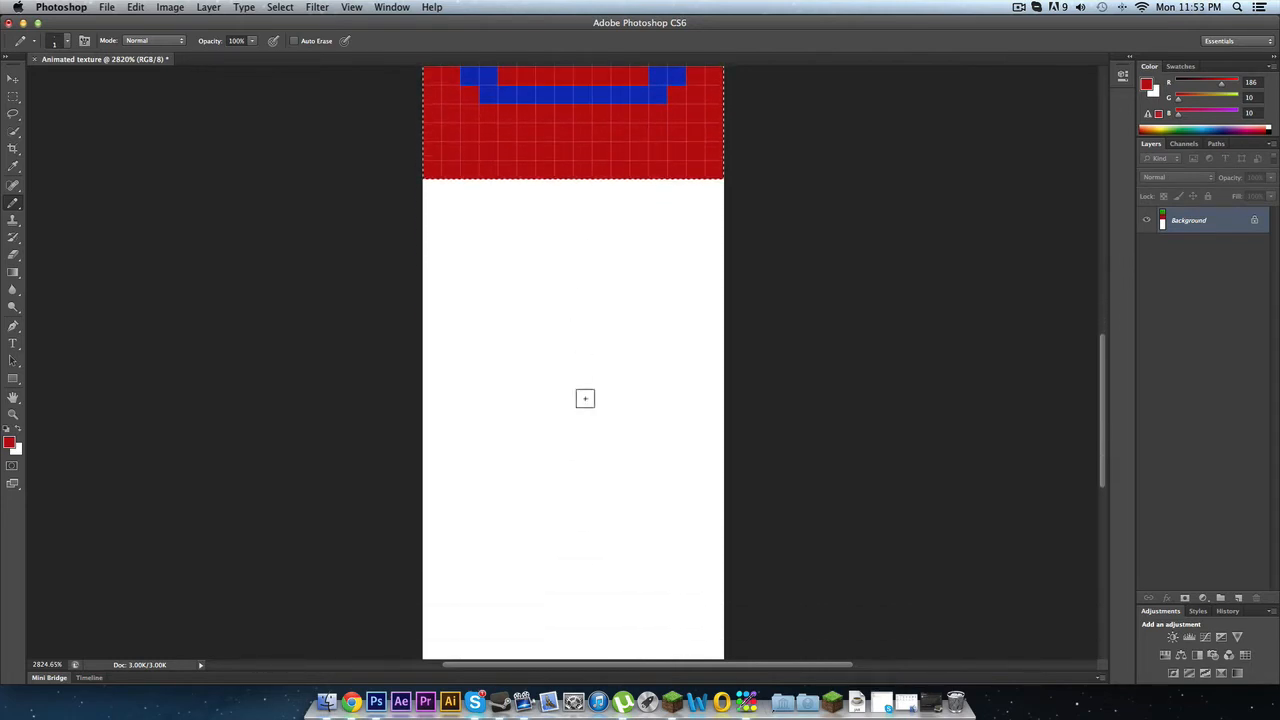
{"action": "key", "text": "super+d"}
{"action": "left_click_drag", "start_coordinate": [563, 236], "coordinate": [560, 442]}
- Draw a rough red numeral 2 freehand in the fourth frame at the end of the strip
{"action": "scroll", "coordinate": [563, 560], "scroll_direction": "down", "scroll_amount": 2}
{"action": "scroll", "coordinate": [563, 552], "scroll_direction": "down", "scroll_amount": 5}
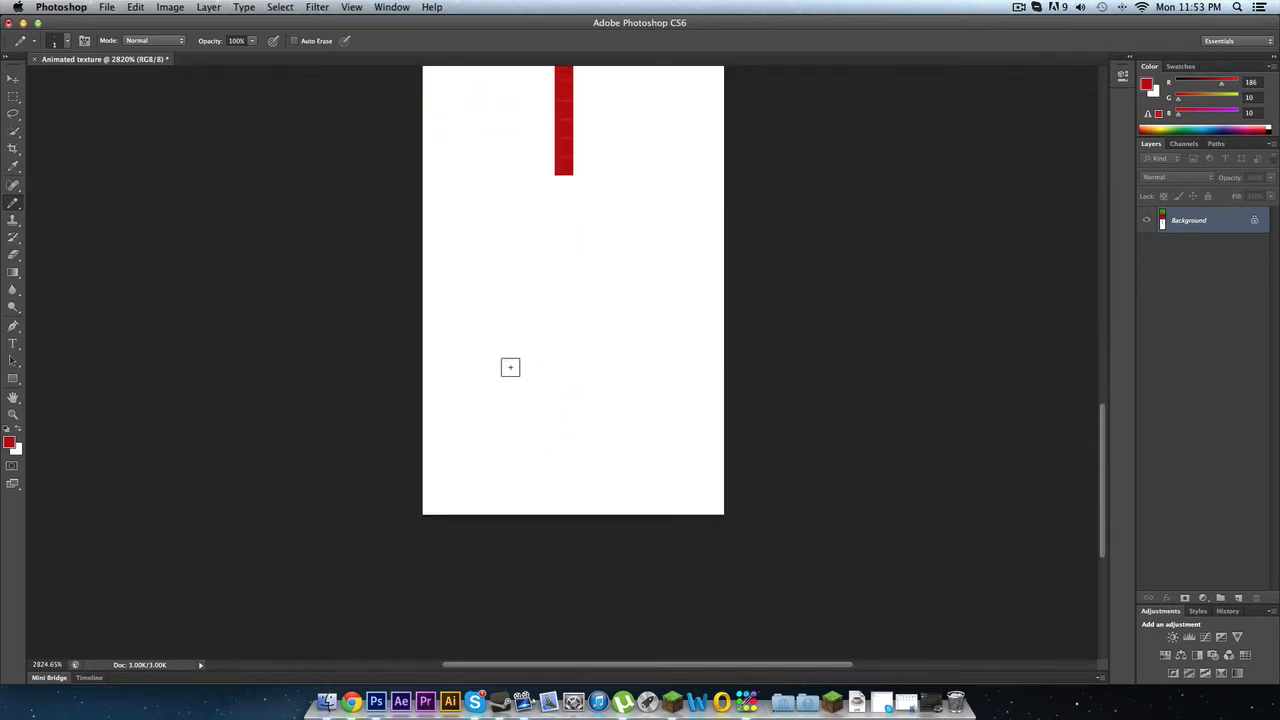
{"action": "mouse_move", "coordinate": [507, 317]}
{"action": "left_mouse_down"}
{"action": "mouse_move", "coordinate": [630, 430]}
{"action": "mouse_move", "coordinate": [492, 448]}
{"action": "mouse_move", "coordinate": [654, 474]}
{"action": "left_mouse_up"}
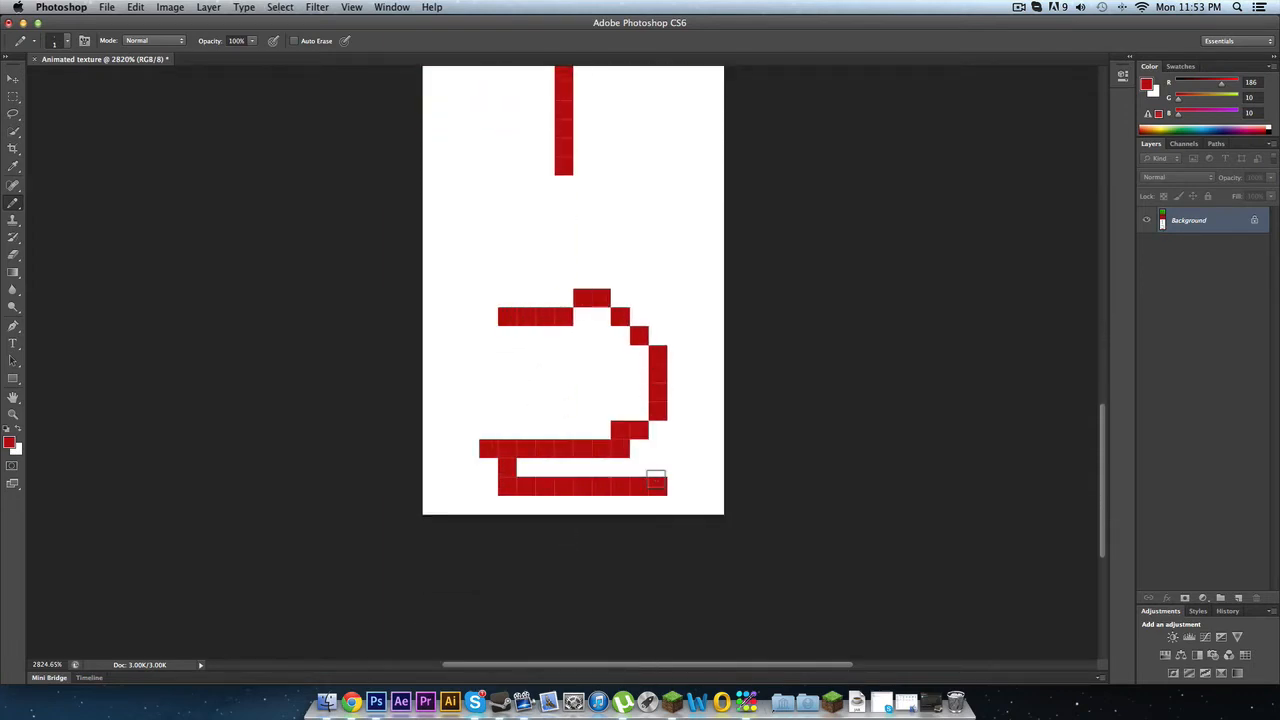
- Outline the whole green smiley frame with a rectangular marquee selection and clear the selection
{"action": "scroll", "coordinate": [624, 530], "scroll_direction": "up", "scroll_amount": 2}
{"action": "scroll", "coordinate": [624, 530], "scroll_direction": "up", "scroll_amount": 13}
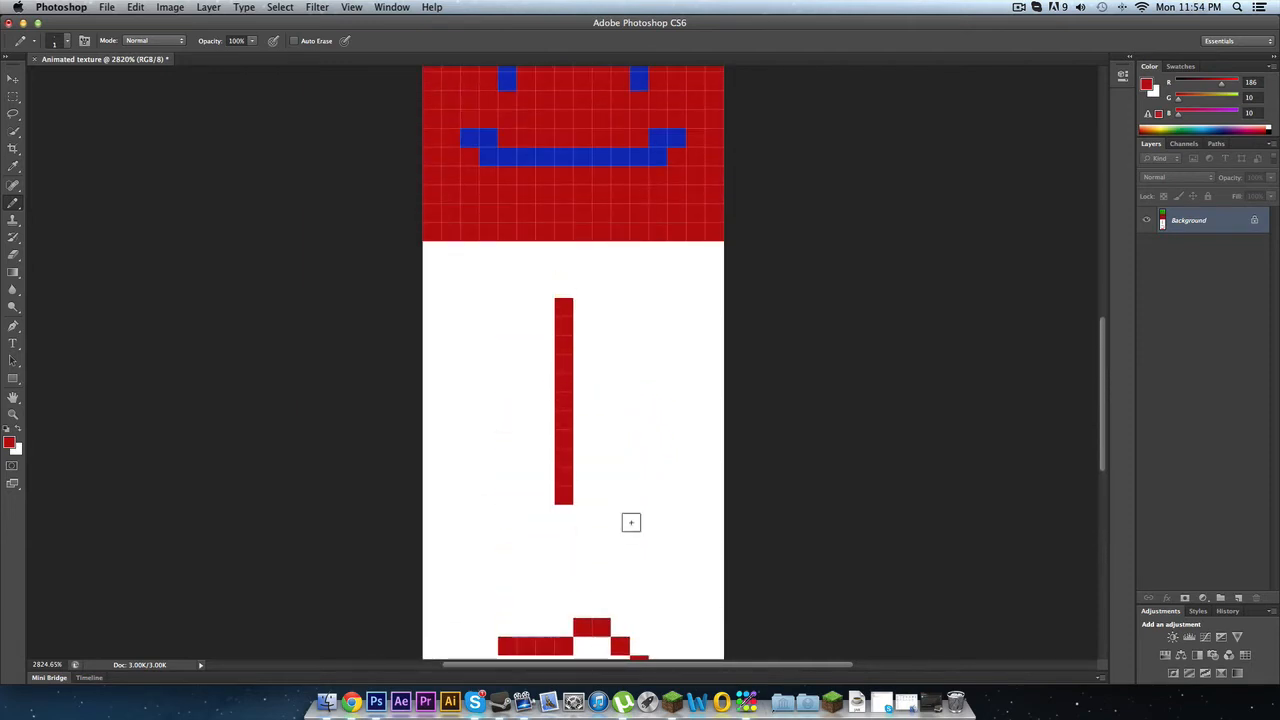
{"action": "scroll", "coordinate": [449, 273], "scroll_direction": "up", "scroll_amount": 9}
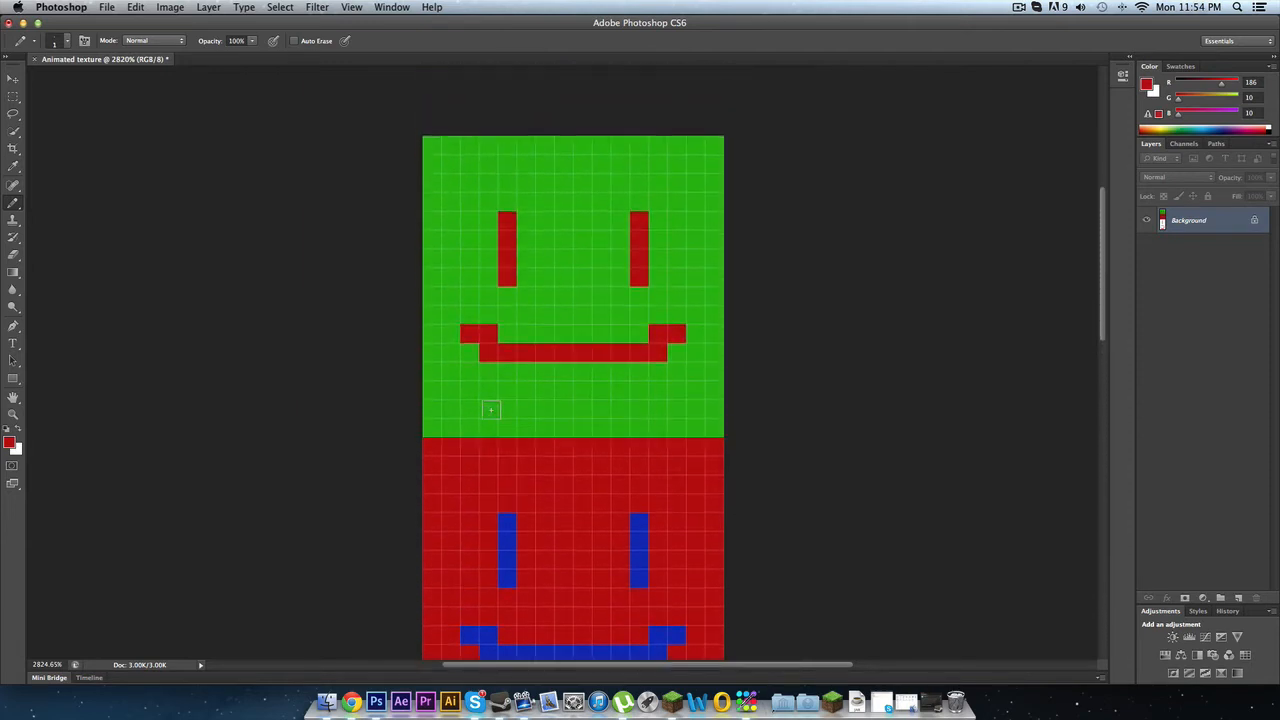
{"action": "key", "text": "m"}
{"action": "left_click_drag", "start_coordinate": [424, 242], "coordinate": [724, 539]}
{"action": "scroll", "coordinate": [734, 414], "scroll_direction": "down", "scroll_amount": 5}
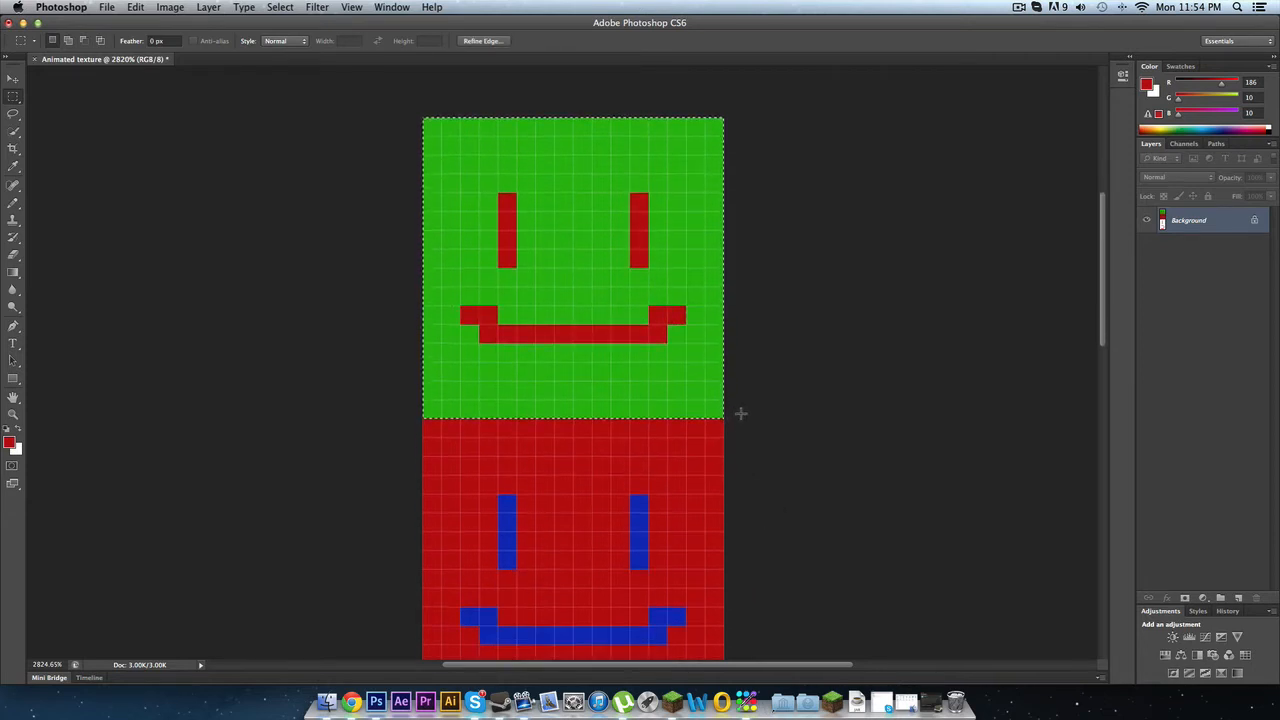
{"action": "scroll", "coordinate": [740, 380], "scroll_direction": "up", "scroll_amount": 1}
{"action": "scroll", "coordinate": [723, 395], "scroll_direction": "up", "scroll_amount": 1}
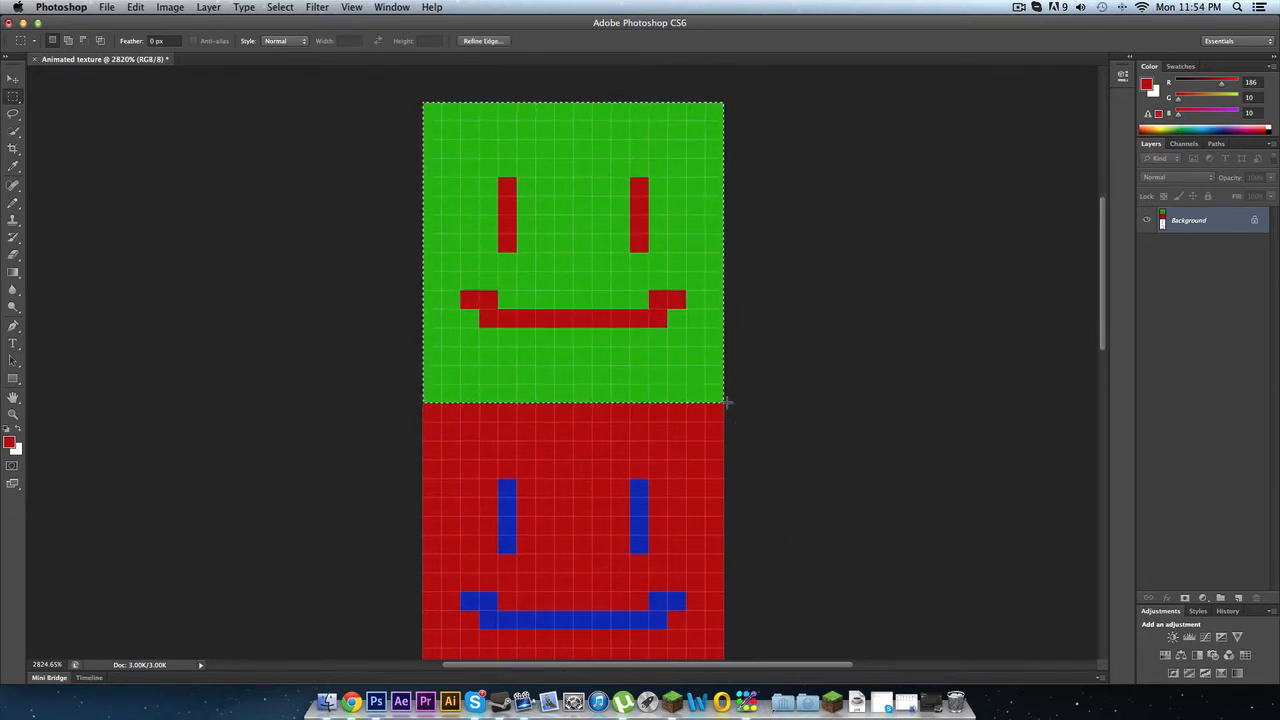
{"action": "left_click", "coordinate": [701, 399]}
{"action": "left_click_drag", "start_coordinate": [701, 399], "coordinate": [430, 120]}
{"action": "left_click", "coordinate": [431, 121]}
{"action": "left_click", "coordinate": [733, 266]}
- Look over the frames of the strip, from the green smiley face down to the drawing in the last frame
{"action": "scroll", "coordinate": [740, 320], "scroll_direction": "down", "scroll_amount": 3}
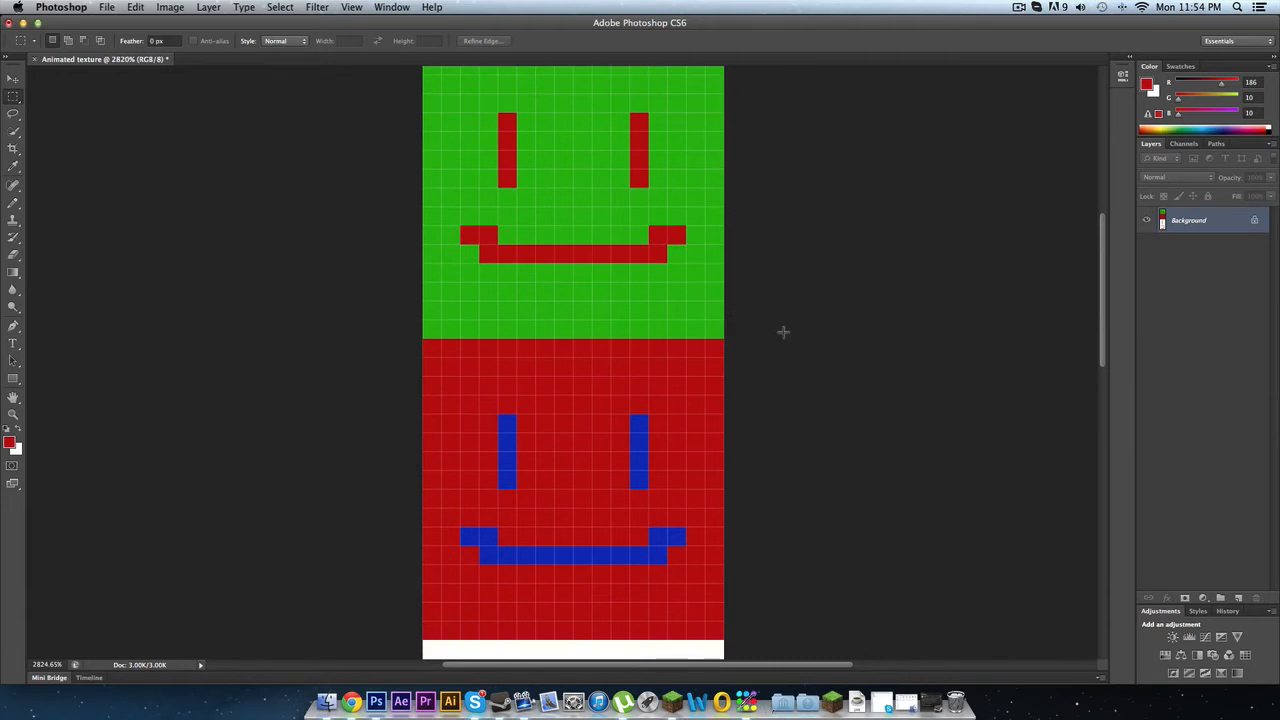
{"action": "scroll", "coordinate": [813, 434], "scroll_direction": "down", "scroll_amount": 3}
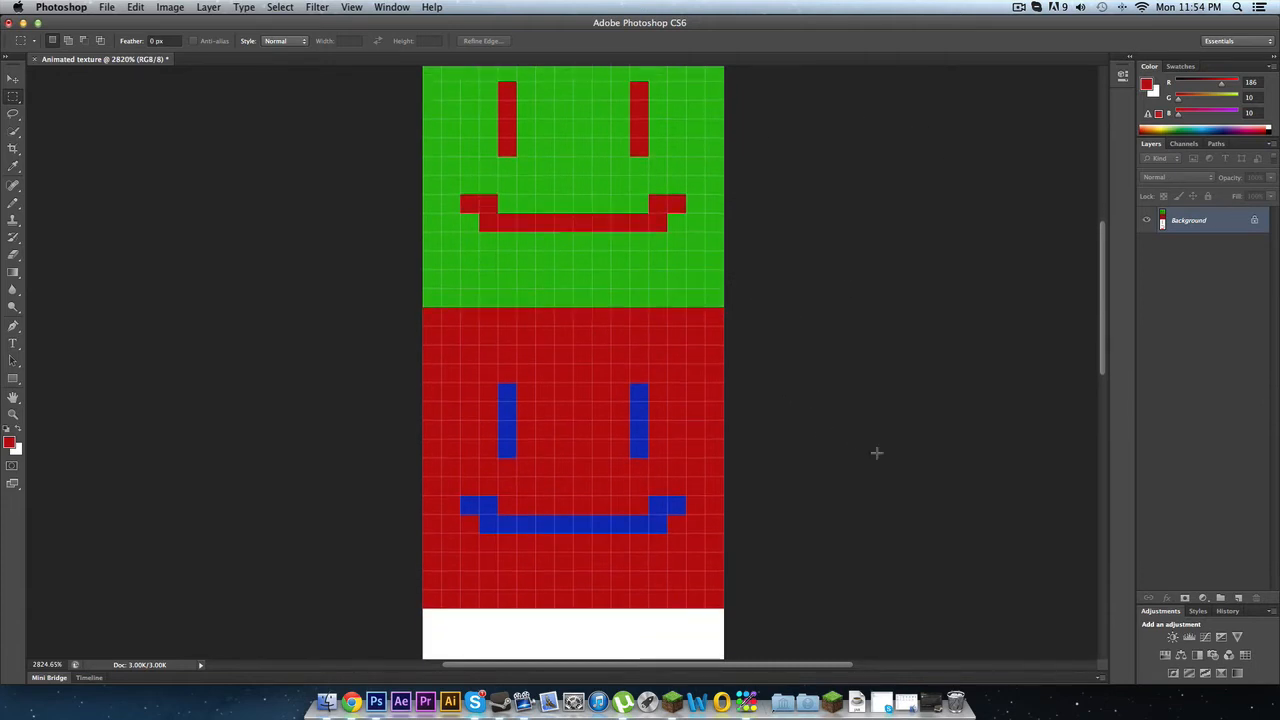
{"action": "scroll", "coordinate": [894, 471], "scroll_direction": "down", "scroll_amount": 10}
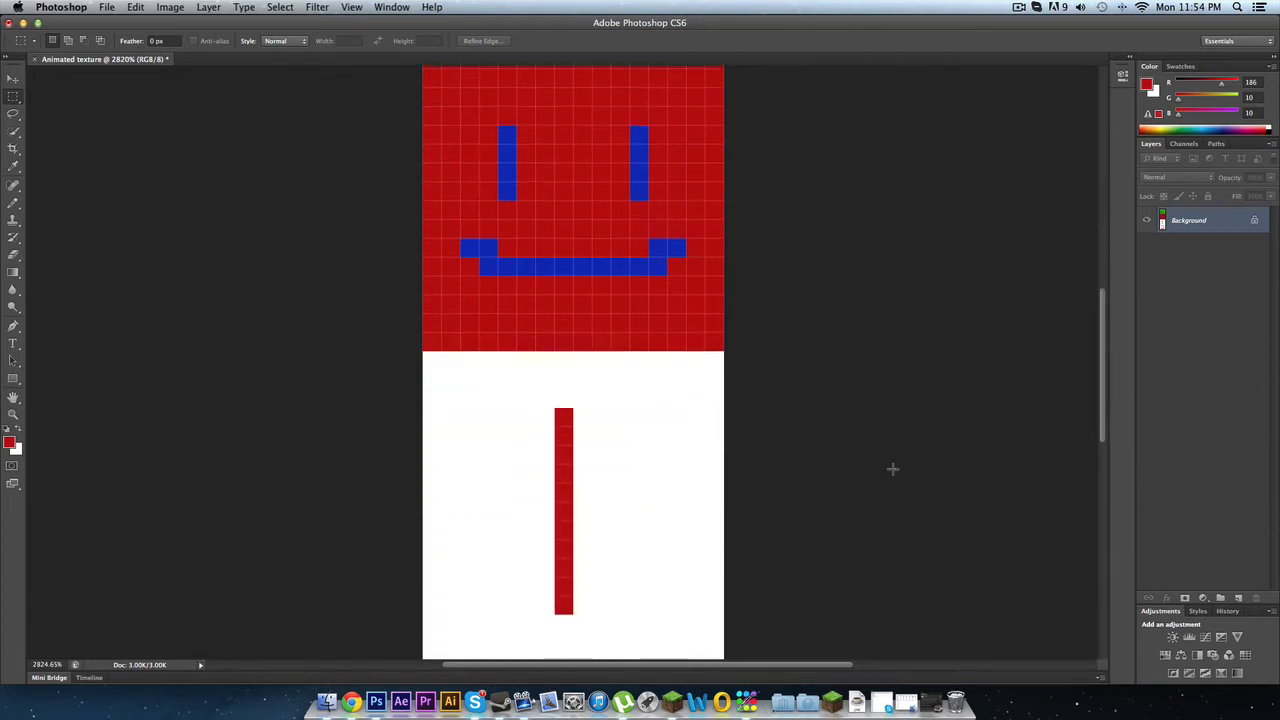
{"action": "scroll", "coordinate": [893, 478], "scroll_direction": "down", "scroll_amount": 4}
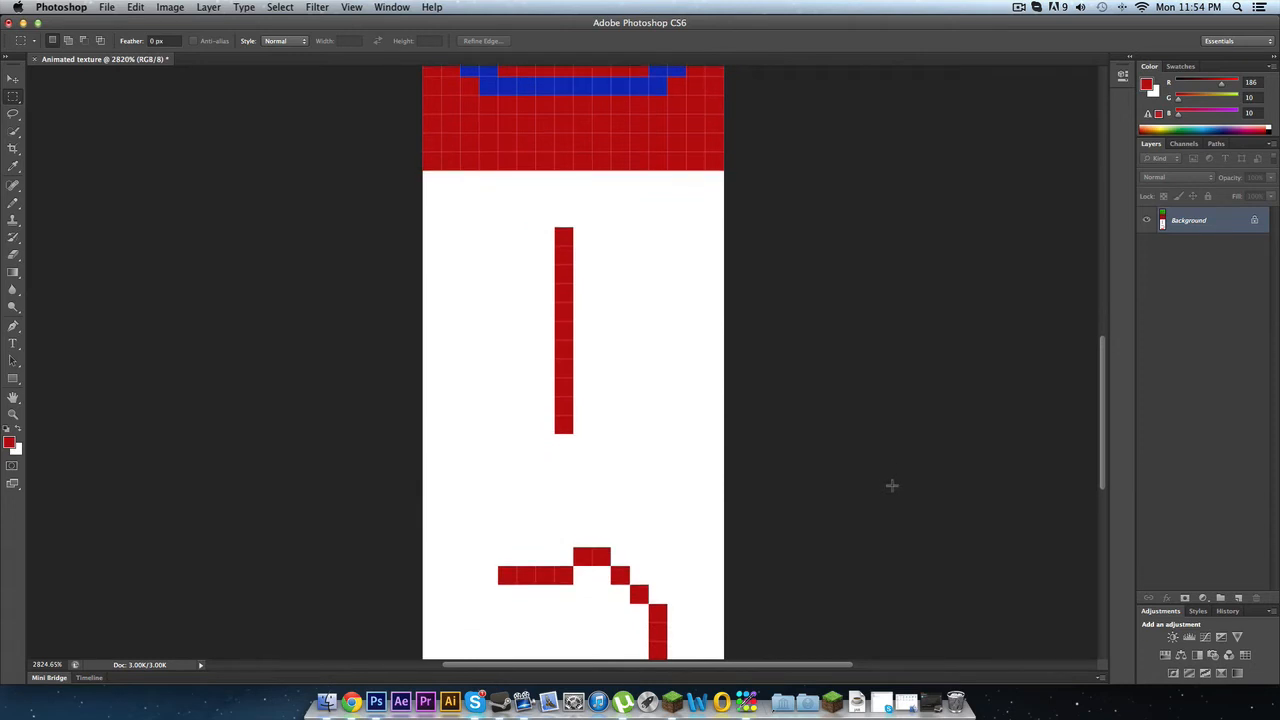
{"action": "scroll", "coordinate": [890, 485], "scroll_direction": "up", "scroll_amount": 8}
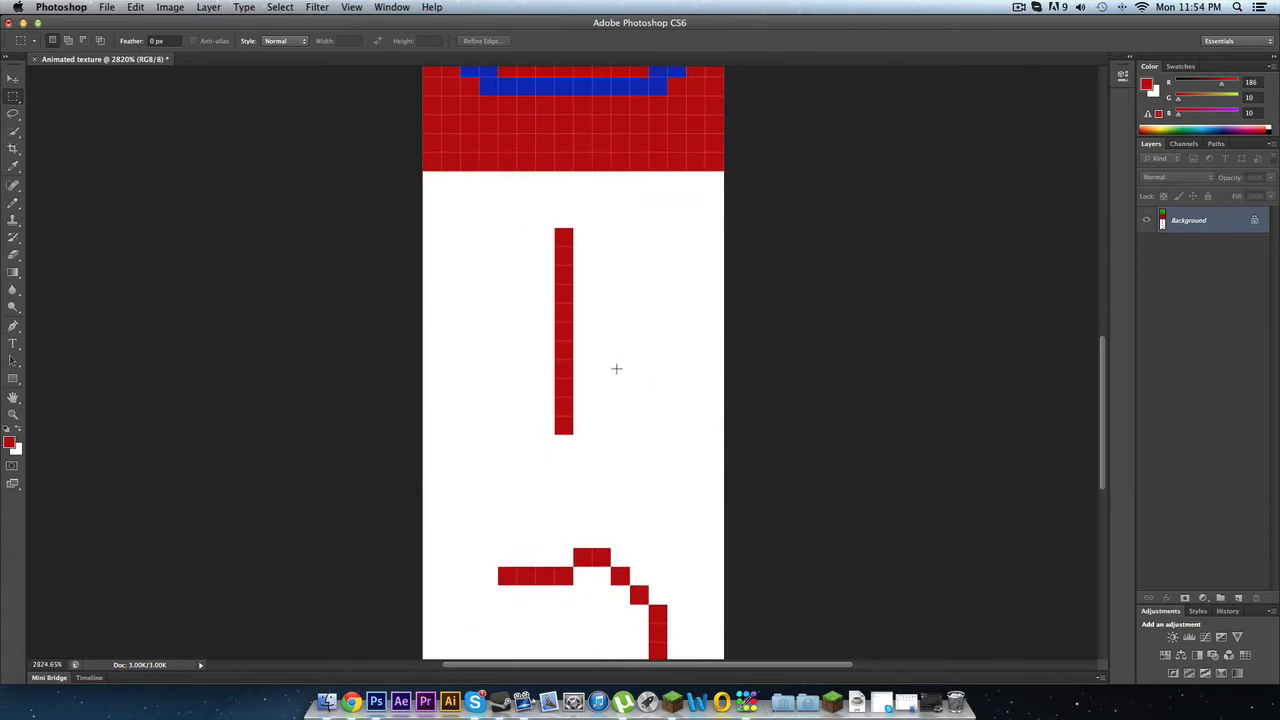
{"action": "scroll", "coordinate": [905, 505], "scroll_direction": "up", "scroll_amount": 20}
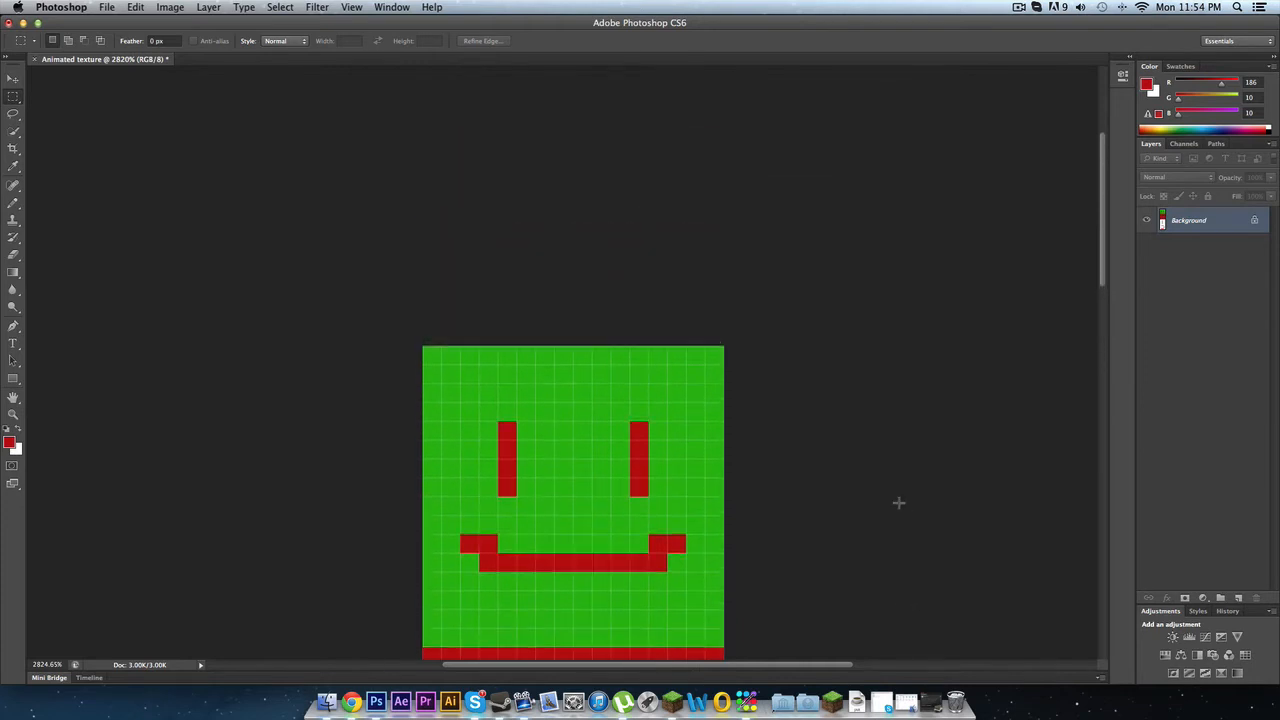
{"action": "scroll", "coordinate": [901, 506], "scroll_direction": "down", "scroll_amount": 6}
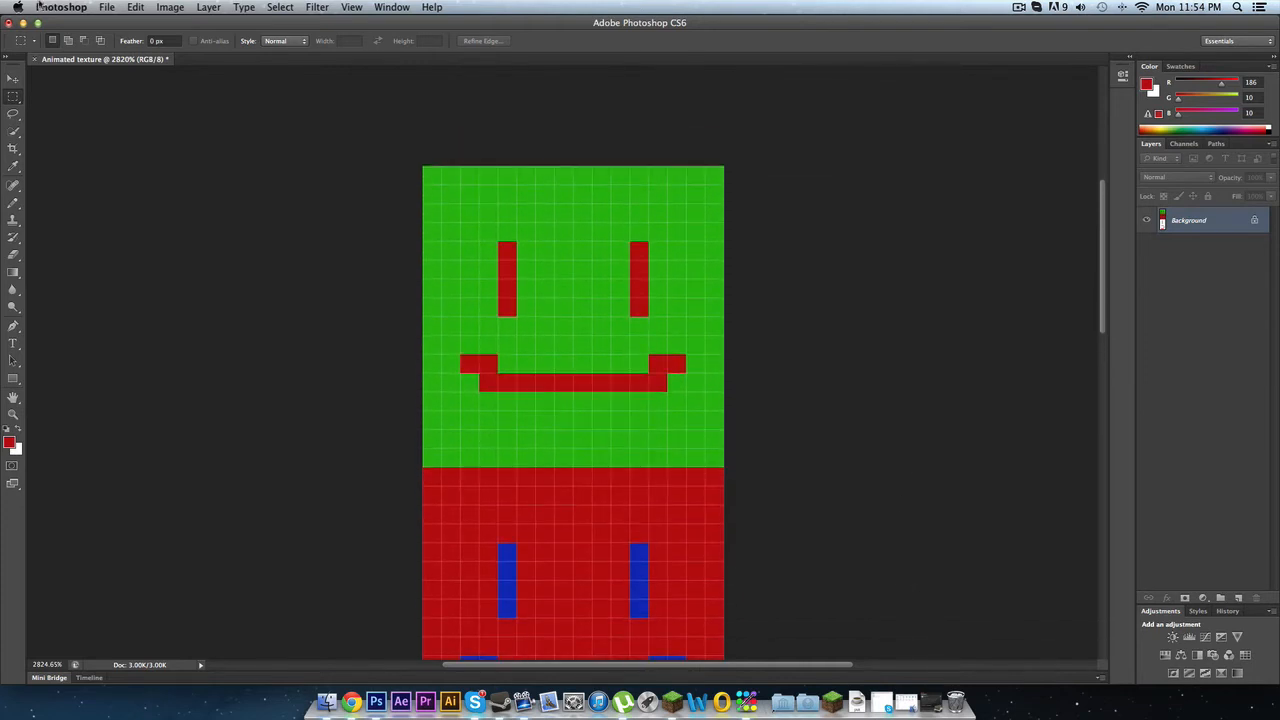
- Save the texture strip as Animated texture.png in the PS Testing folder, in PNG format with Smallest / Slow compression and no interlacing
{"action": "left_click", "coordinate": [104, 9]}
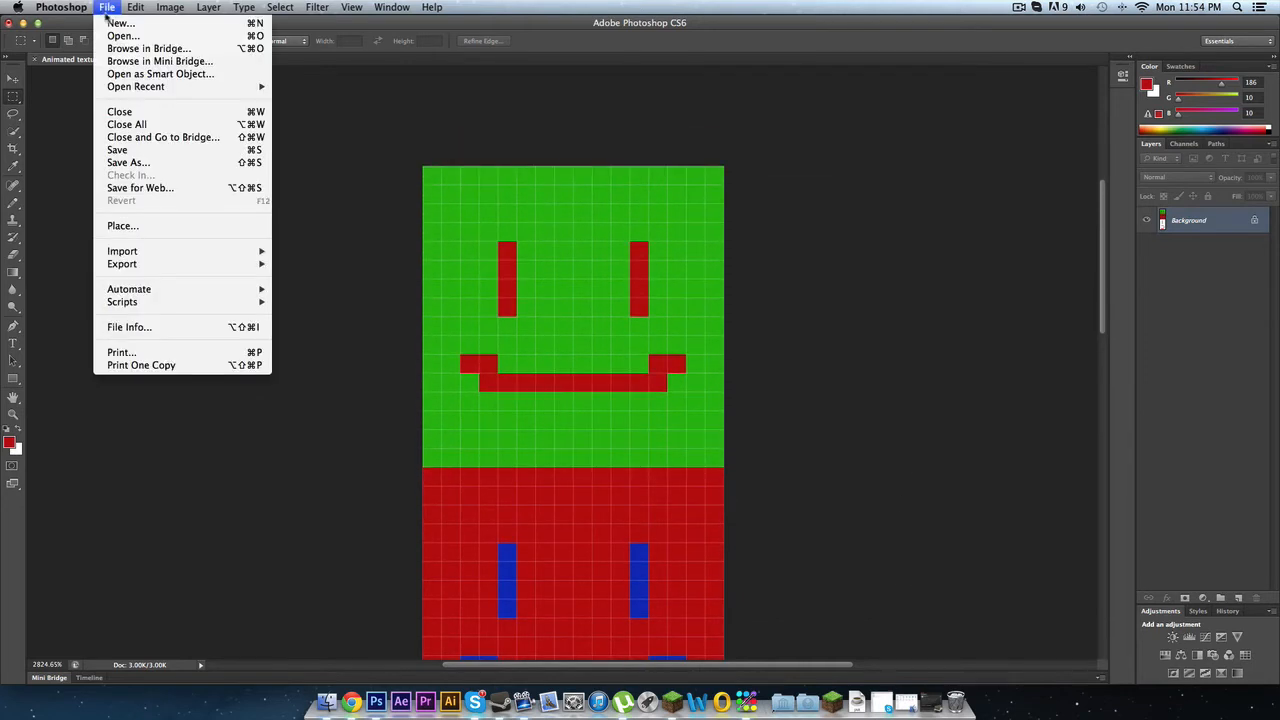
{"action": "left_click", "coordinate": [125, 165]}
{"action": "left_click", "coordinate": [660, 215]}
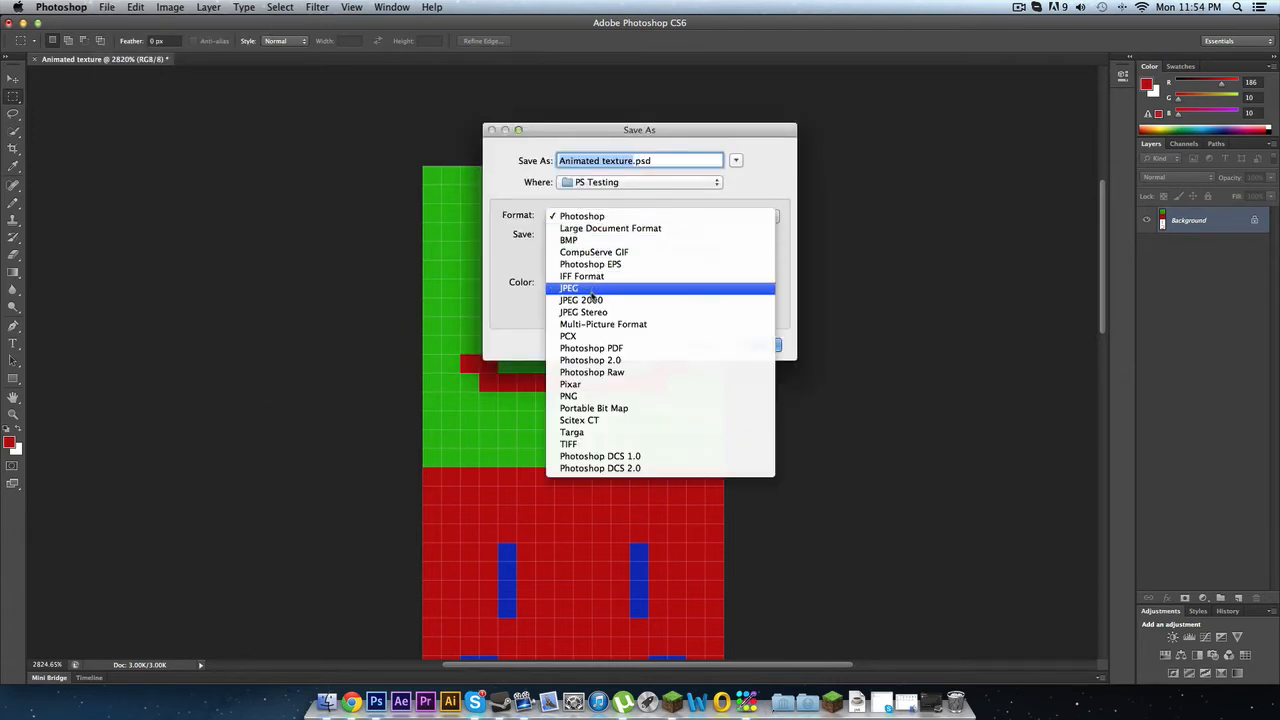
{"action": "left_click", "coordinate": [585, 396]}
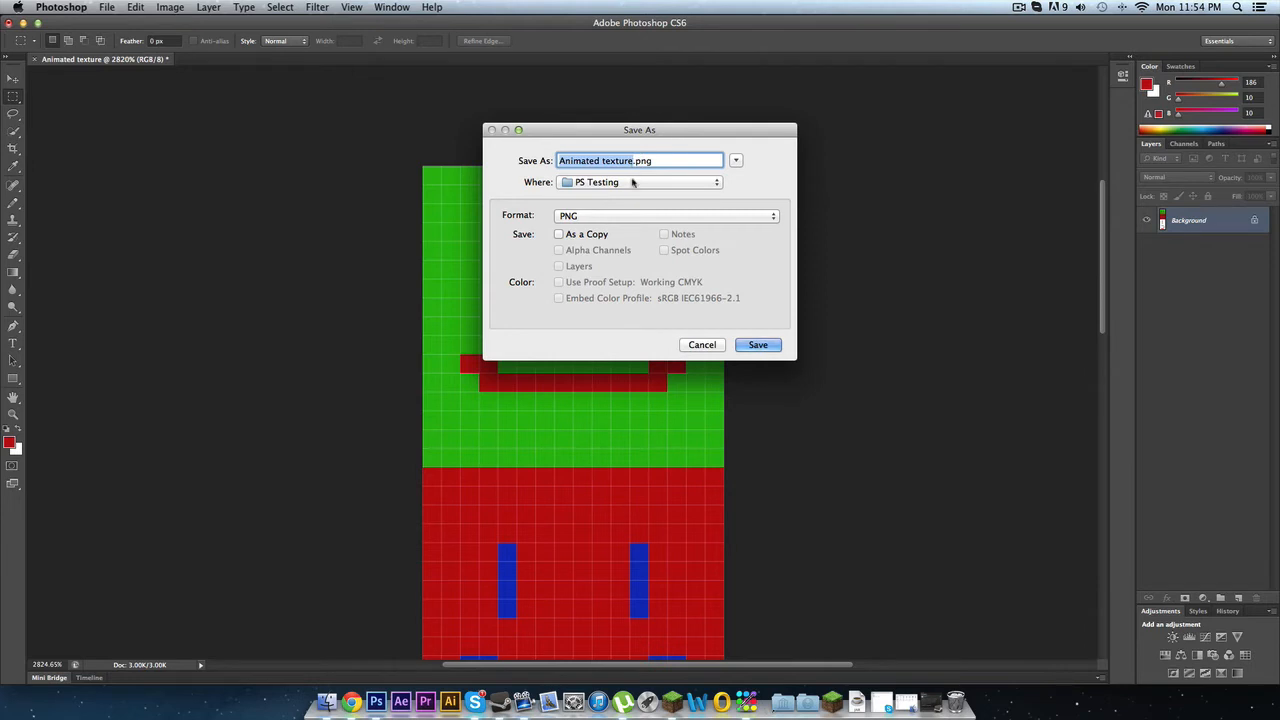
{"action": "left_click", "coordinate": [757, 345]}
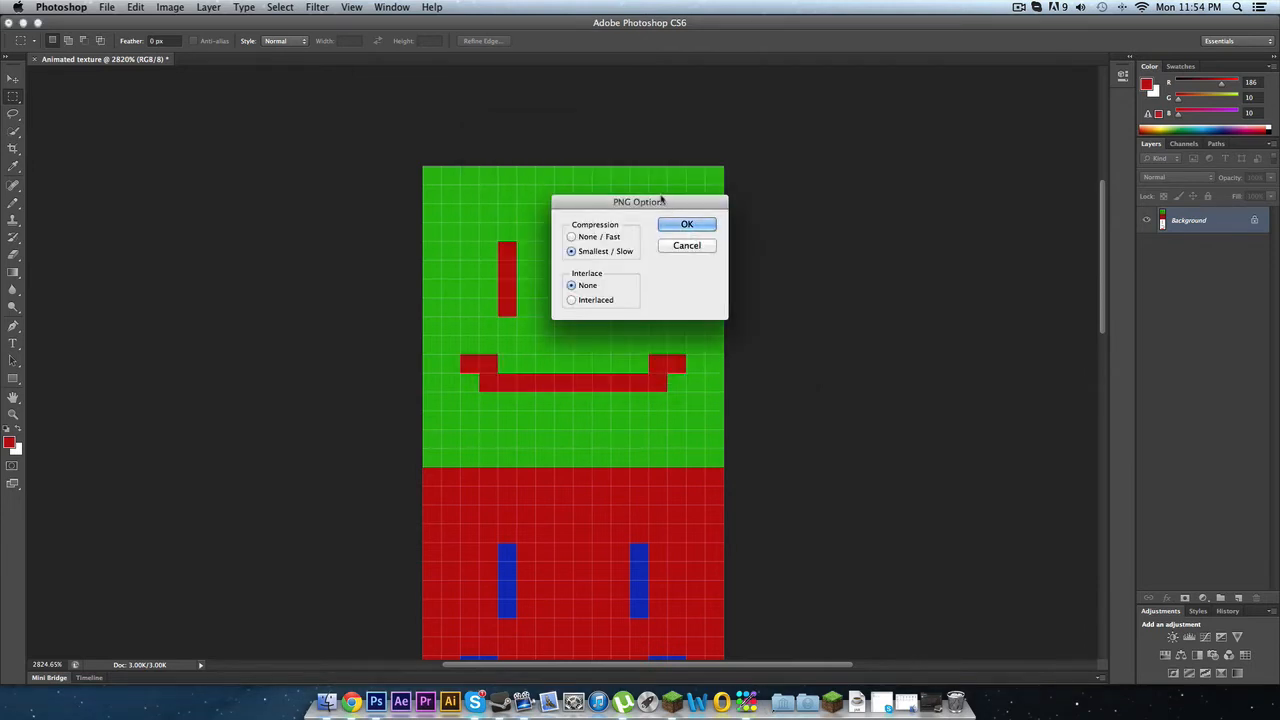
{"action": "left_click", "coordinate": [687, 227]}
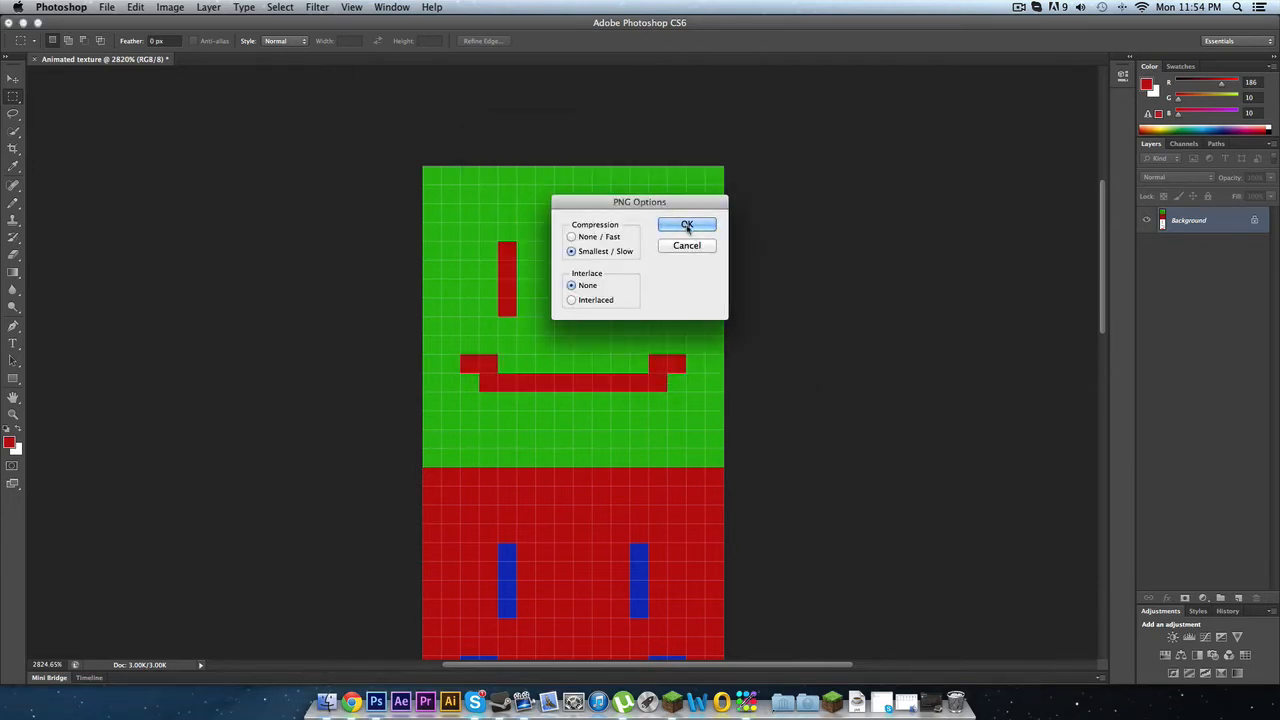
- Switch to Finder and open the saved Animated texture.png from the PS Testing folder on the desktop
{"action": "left_click", "coordinate": [23, 22]}
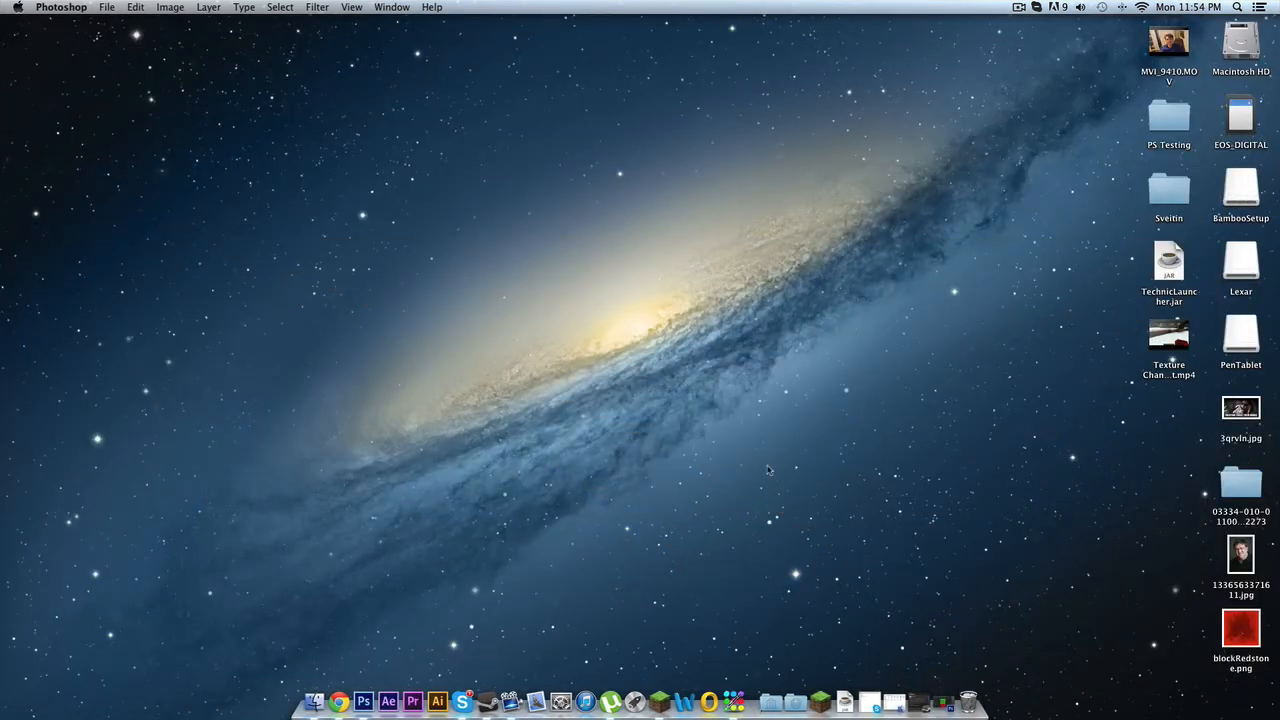
{"action": "double_click", "coordinate": [1169, 120]}
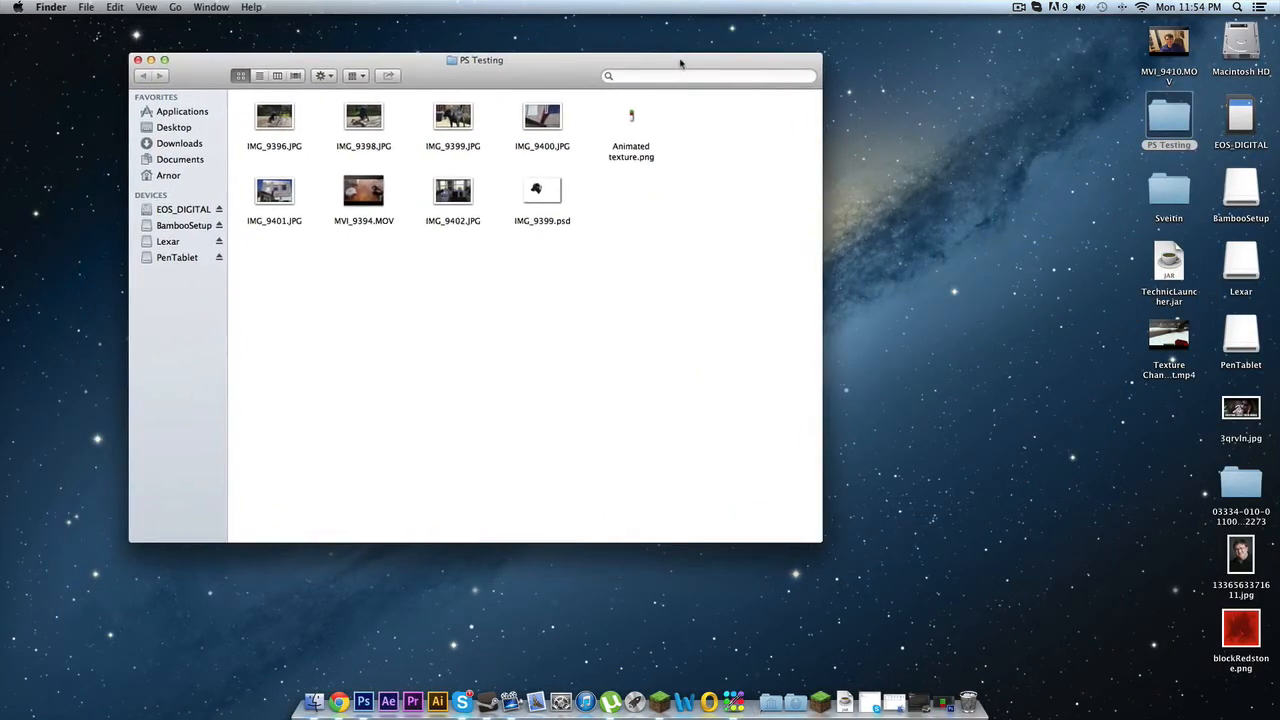
{"action": "left_click_drag", "start_coordinate": [680, 63], "coordinate": [686, 58]}
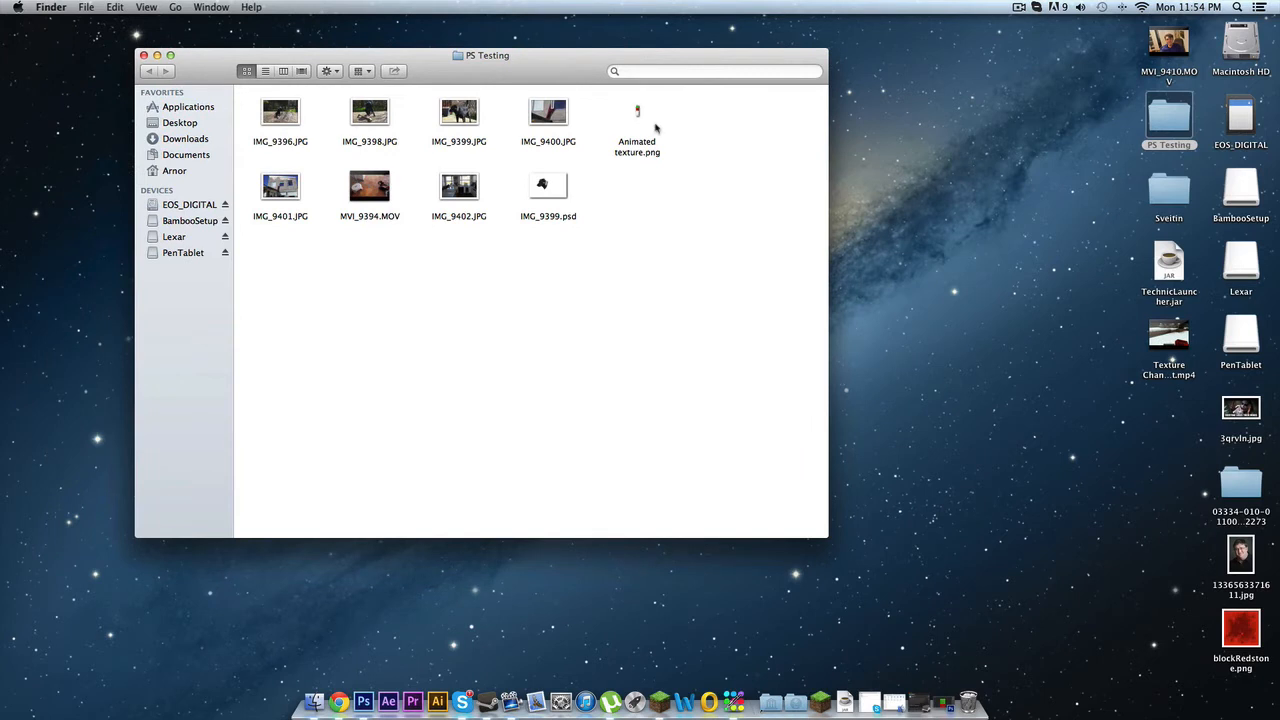
{"action": "left_click_drag", "start_coordinate": [684, 125], "coordinate": [621, 140]}
{"action": "left_click_drag", "start_coordinate": [677, 217], "coordinate": [637, 113]}
{"action": "double_click", "coordinate": [637, 113]}
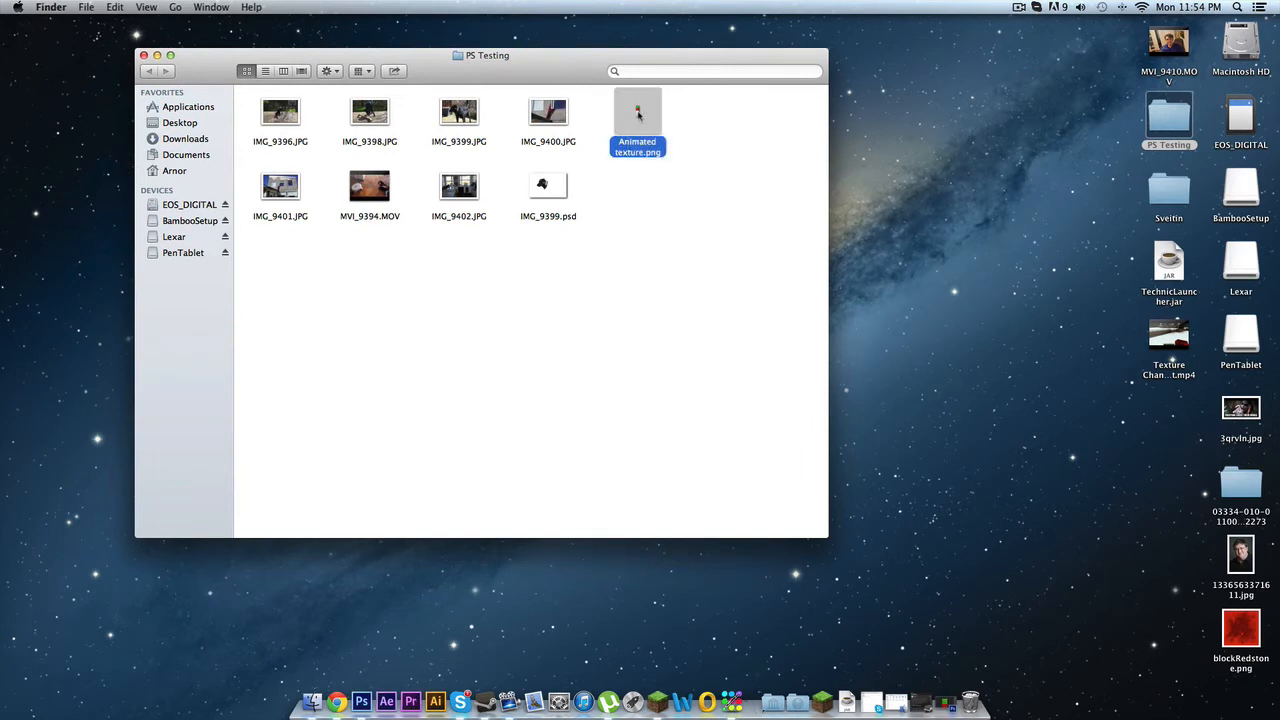
- Enlarge the previewed texture strip to check its four frames, and close the preview
{"action": "left_click_drag", "start_coordinate": [145, 27], "coordinate": [187, 54]}
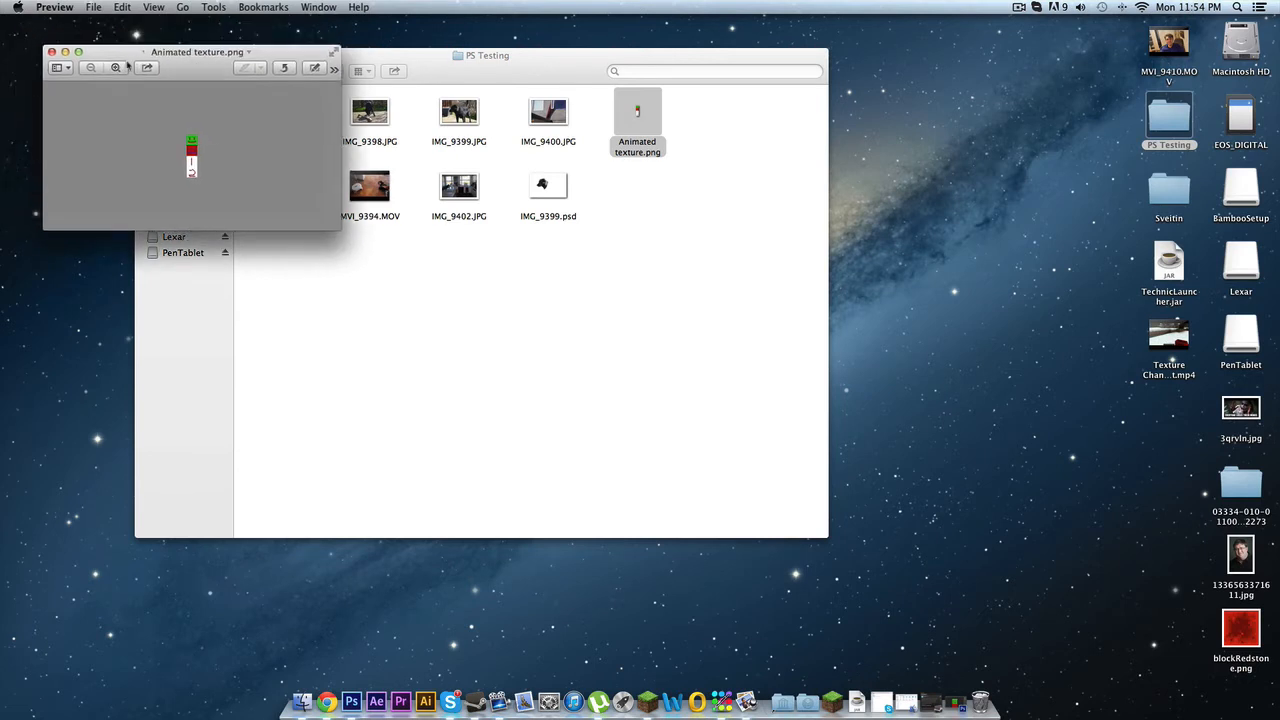
{"action": "left_click", "coordinate": [116, 68]}
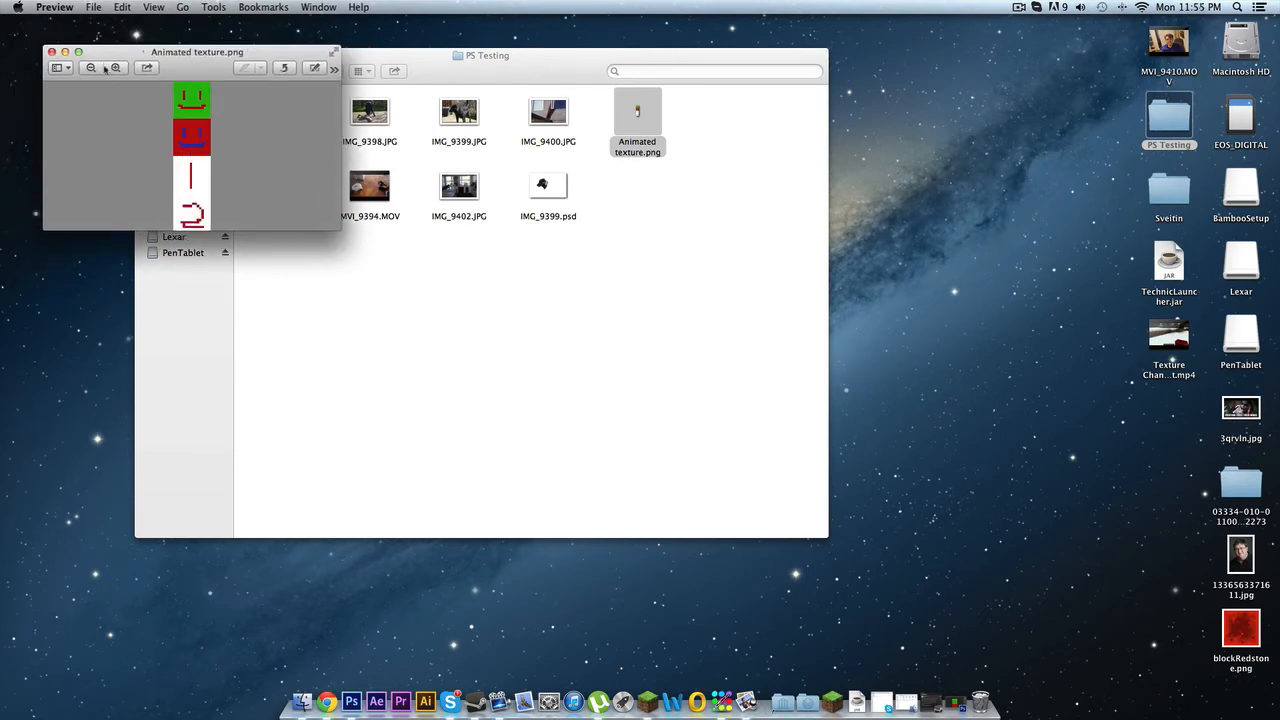
{"action": "left_click", "coordinate": [52, 51]}
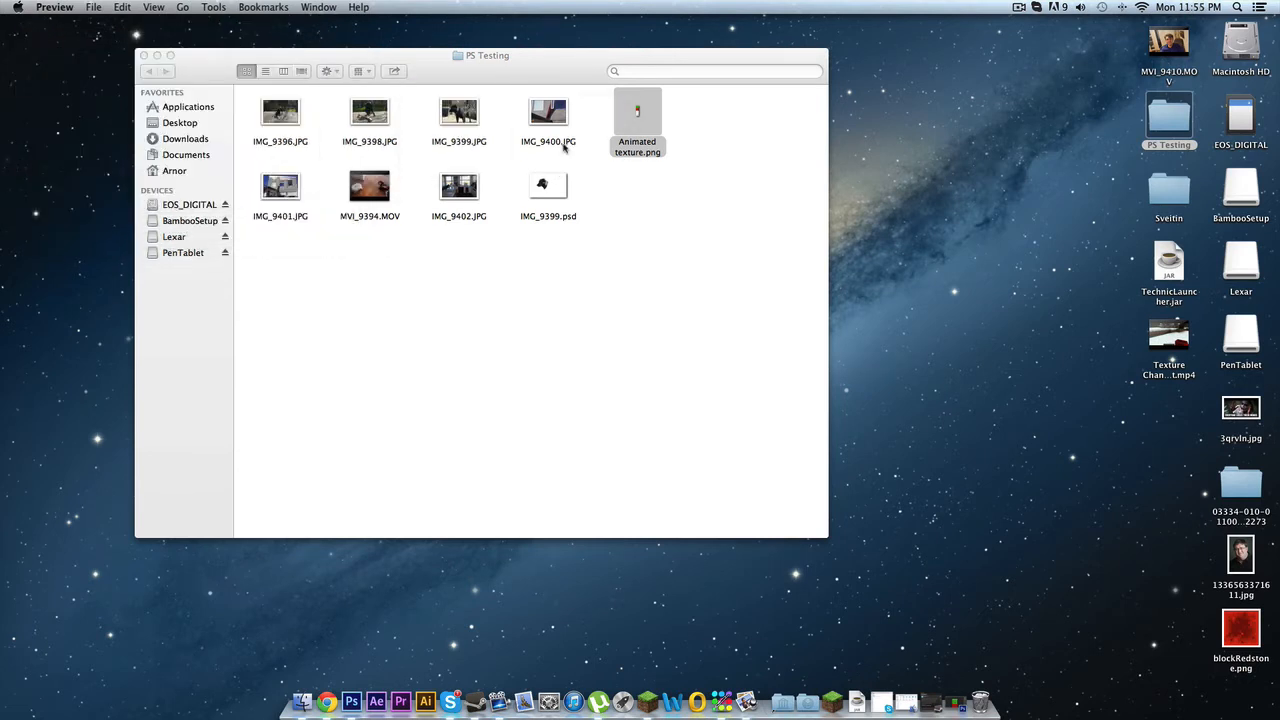
{"action": "left_click", "coordinate": [637, 115]}
{"action": "left_click", "coordinate": [677, 234]}
- Search the Mac for "%appdata% .minecraft bi" in Finder and clear the search text
{"action": "left_click_drag", "start_coordinate": [594, 82], "coordinate": [936, 121]}
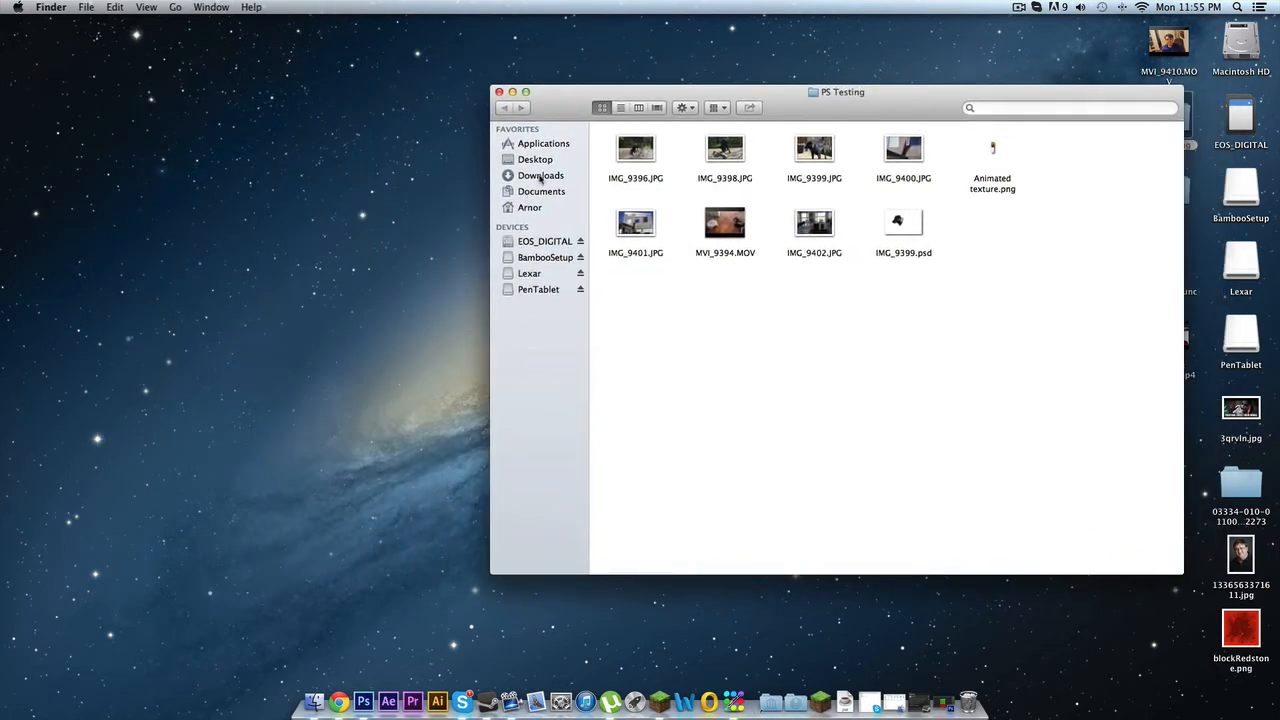
{"action": "left_click_drag", "start_coordinate": [560, 105], "coordinate": [550, 111]}
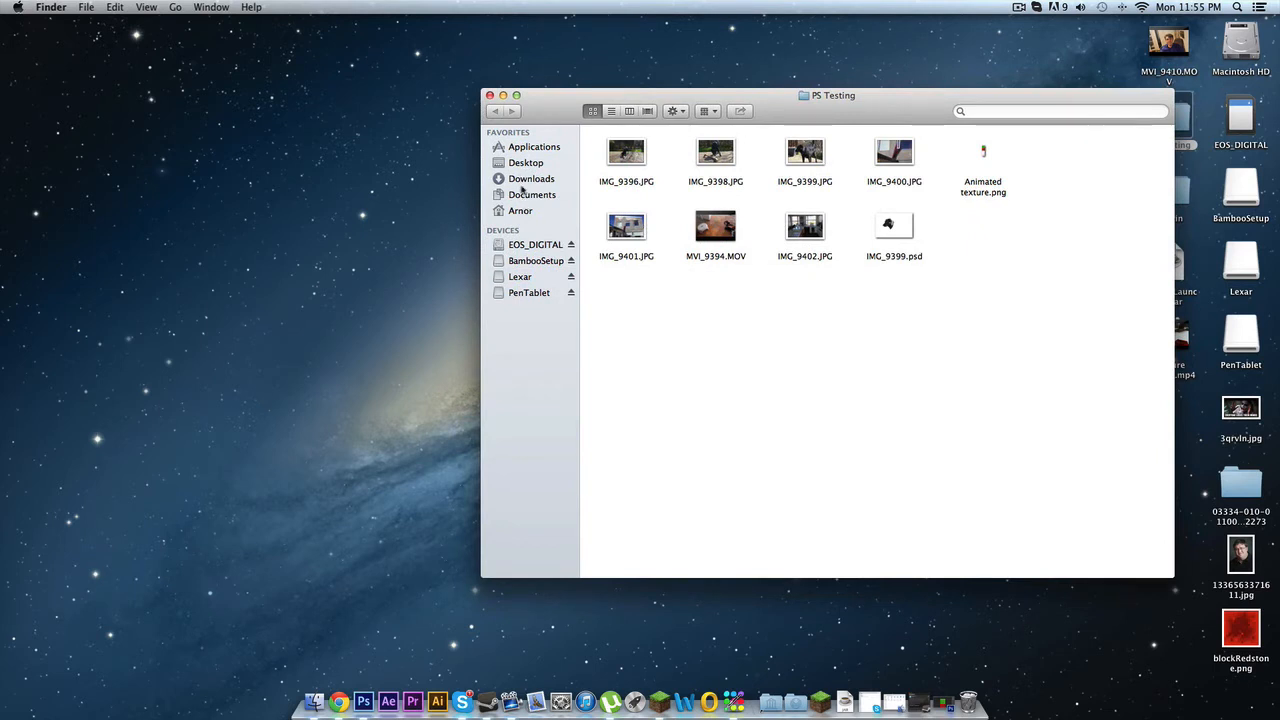
{"action": "left_click", "coordinate": [990, 111]}
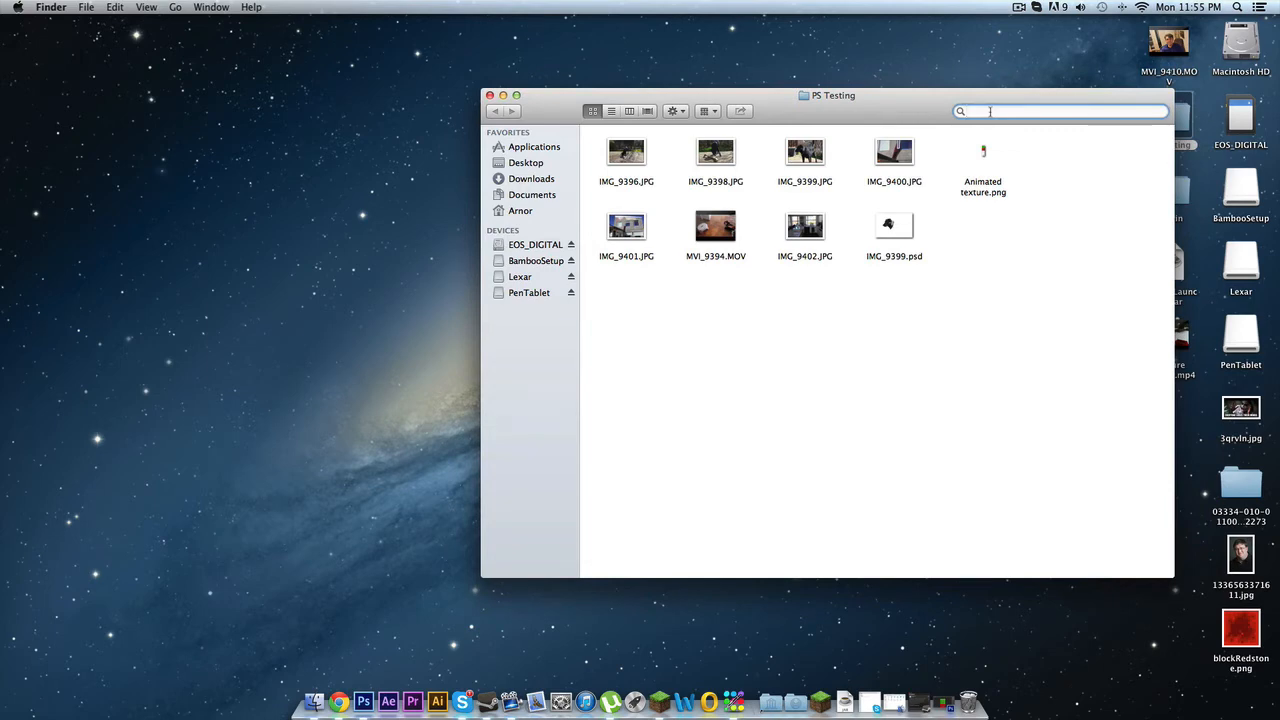
{"action": "type", "text": "&"}
{"action": "type", "text": "%"}
{"action": "type", "text": "appdata% .minecraft bi"}
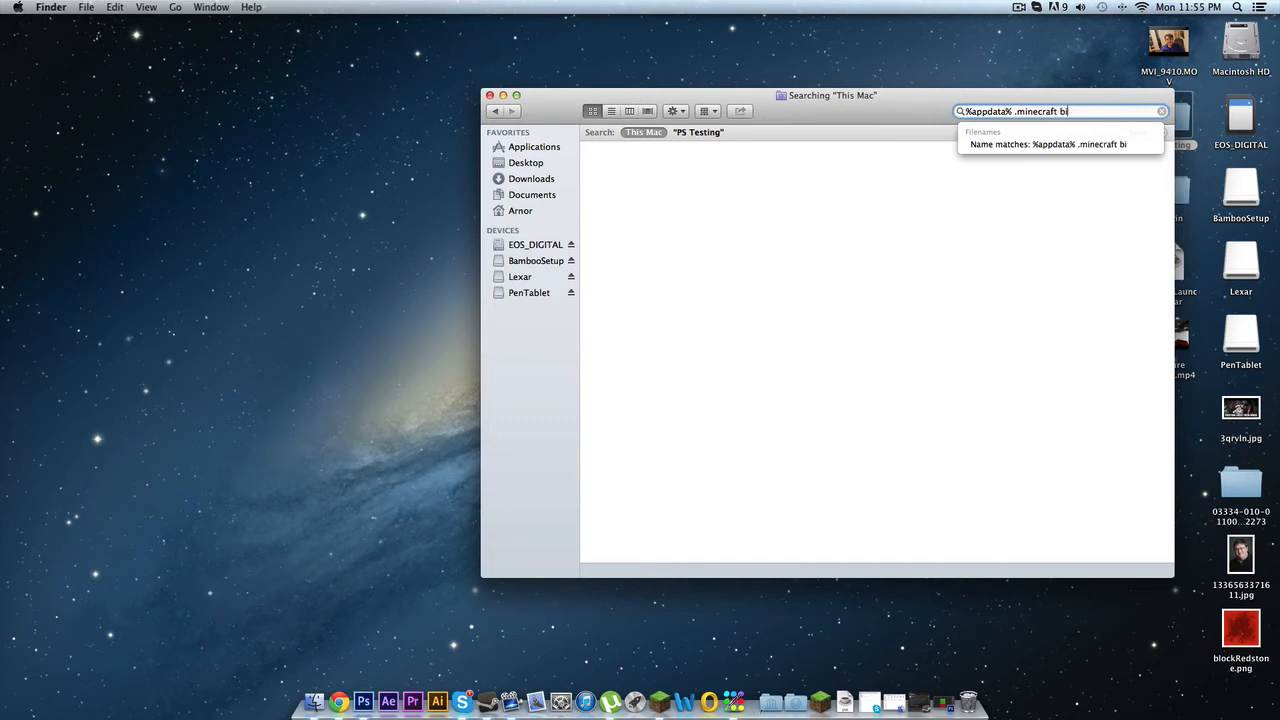
{"action": "key", "text": "super+a"}
{"action": "key", "text": "BackSpace"}
{"action": "left_click", "coordinate": [893, 181]}
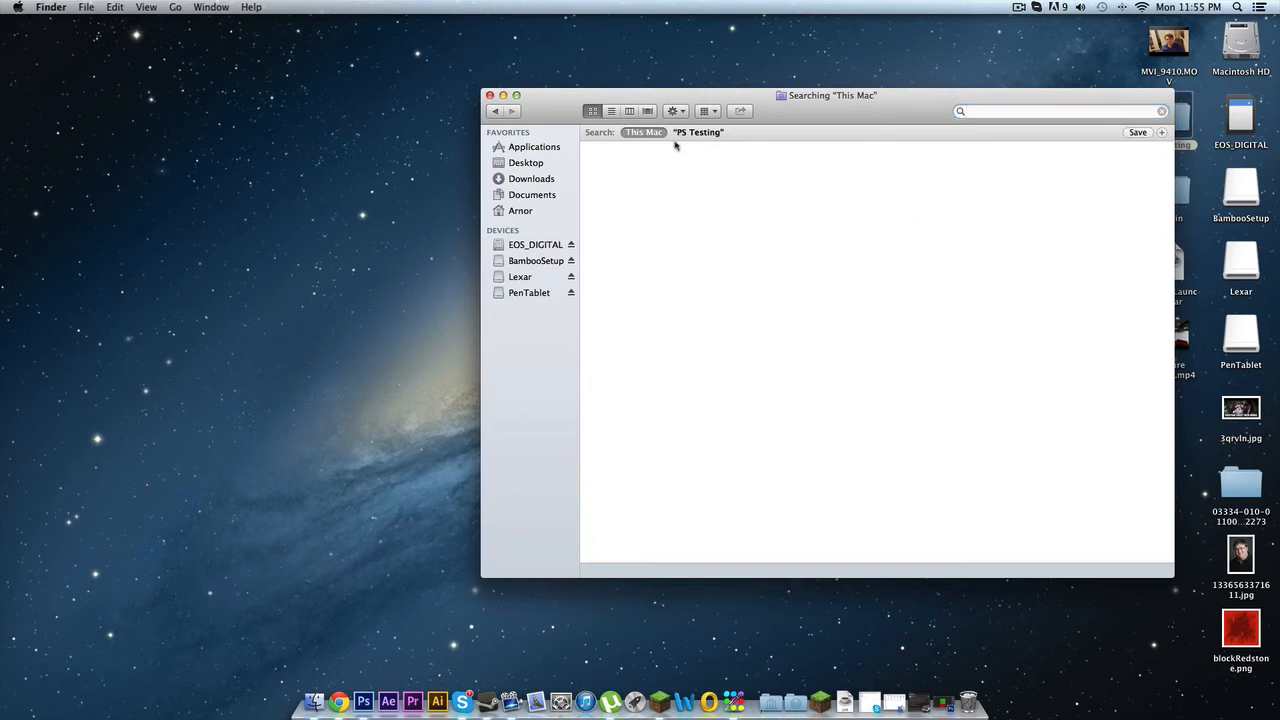
- Browse from the home folder through Library alias, Application Support, minecraft and bin to the contents of minecraft.jar
{"action": "left_click", "coordinate": [524, 197]}
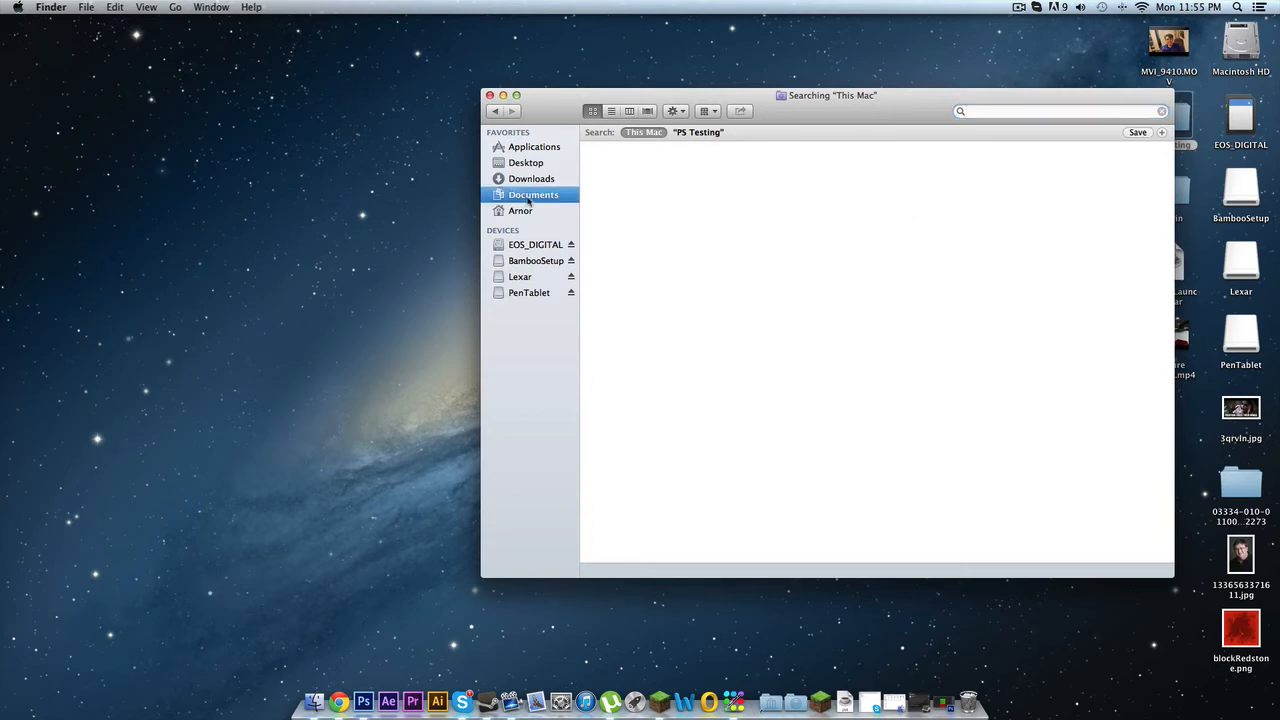
{"action": "left_click", "coordinate": [522, 148]}
{"action": "left_click", "coordinate": [525, 163]}
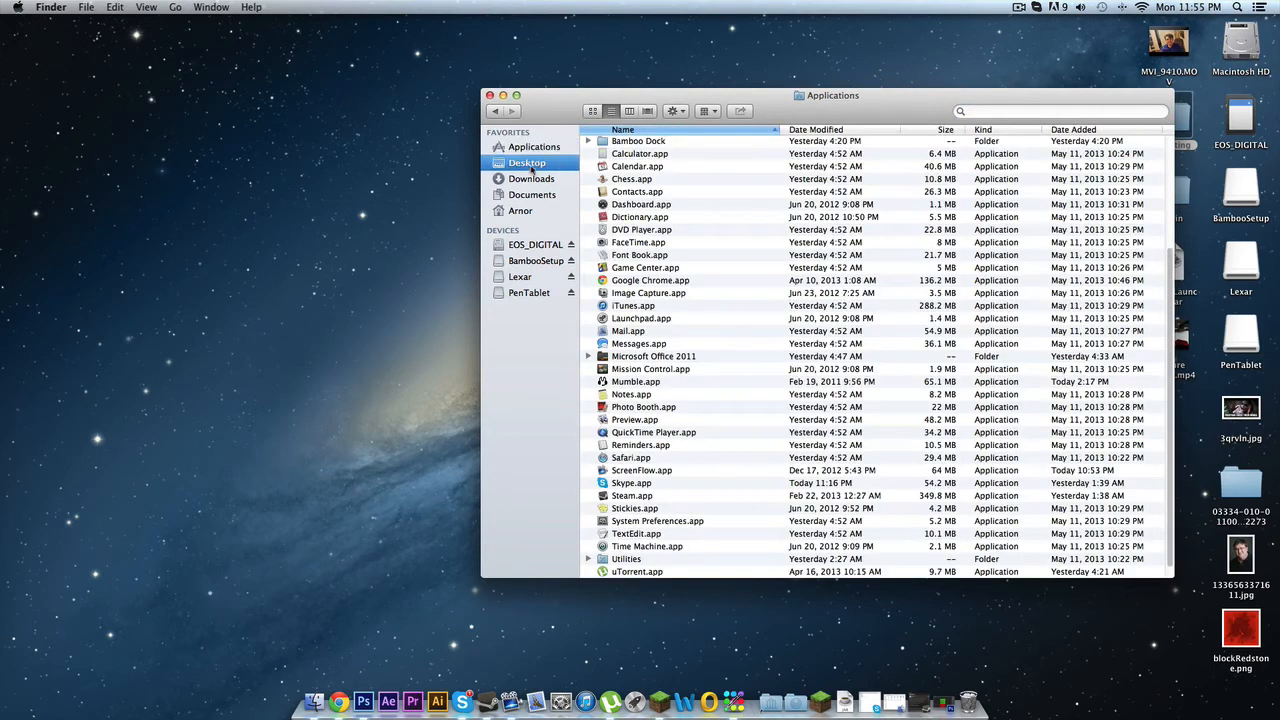
{"action": "left_click", "coordinate": [521, 210]}
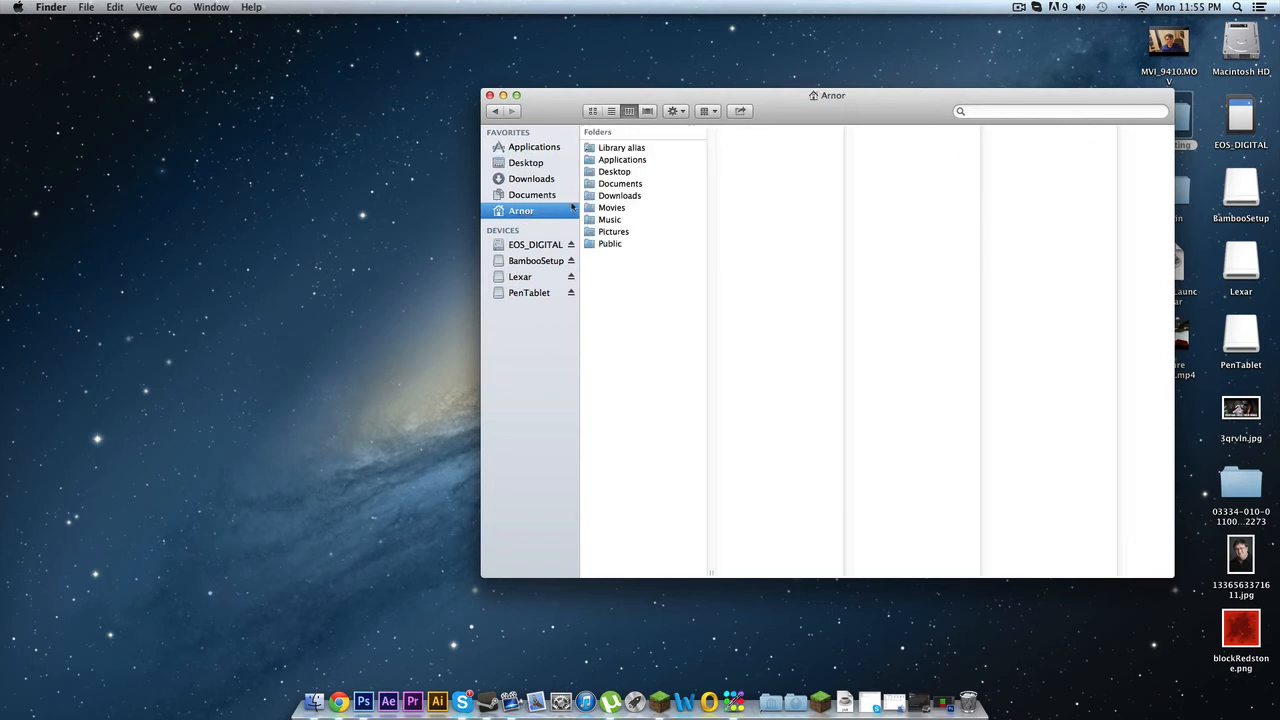
{"action": "left_click", "coordinate": [619, 150]}
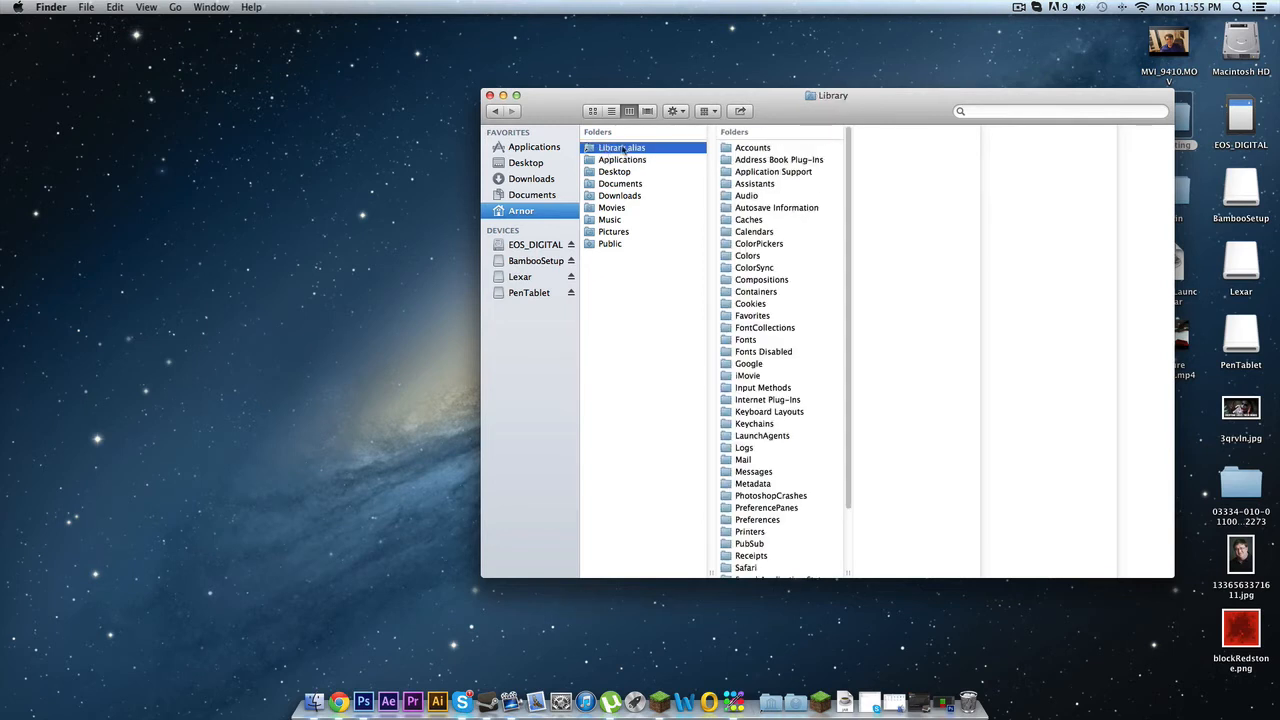
{"action": "left_click", "coordinate": [754, 172]}
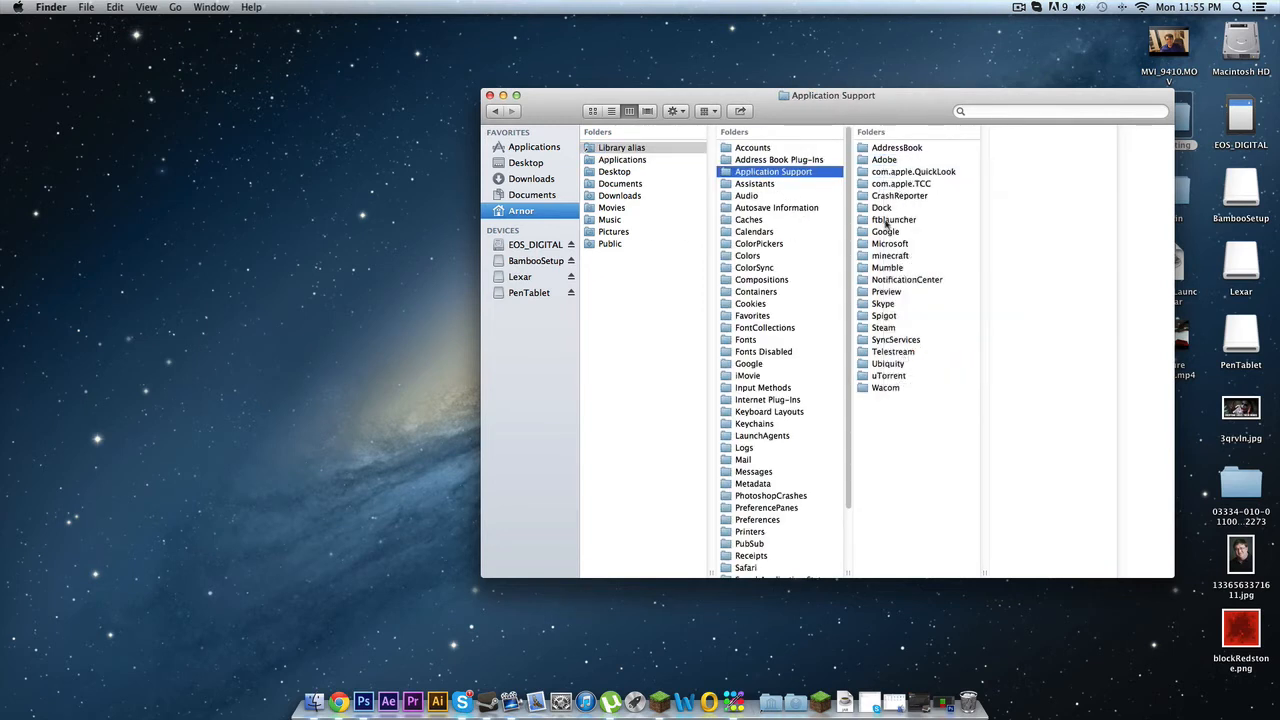
{"action": "left_click", "coordinate": [882, 257]}
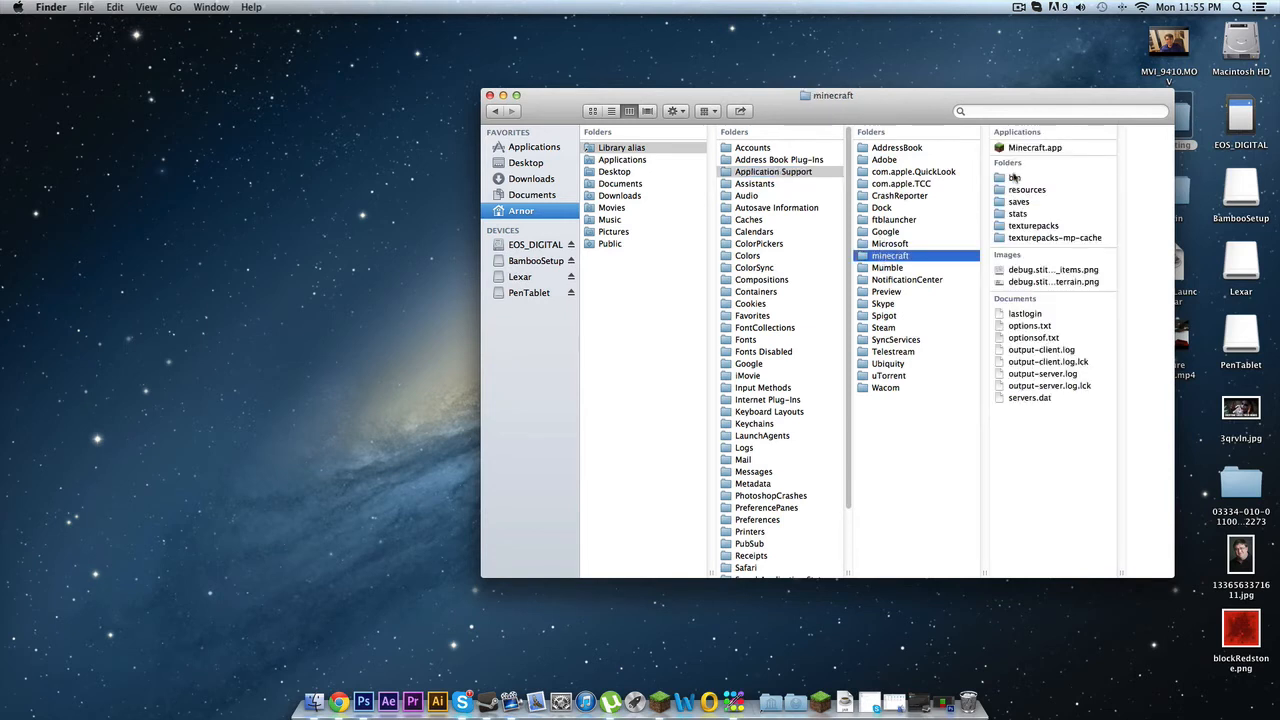
{"action": "left_click", "coordinate": [1014, 179]}
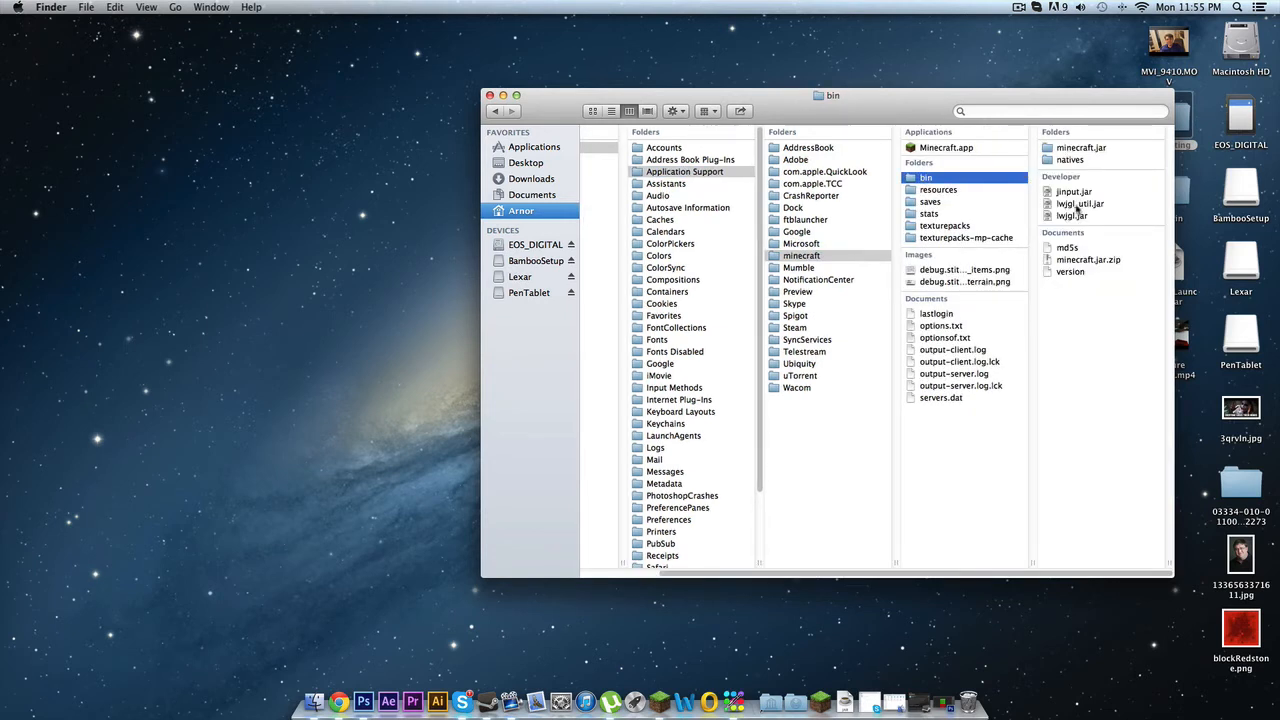
{"action": "left_click", "coordinate": [1078, 149]}
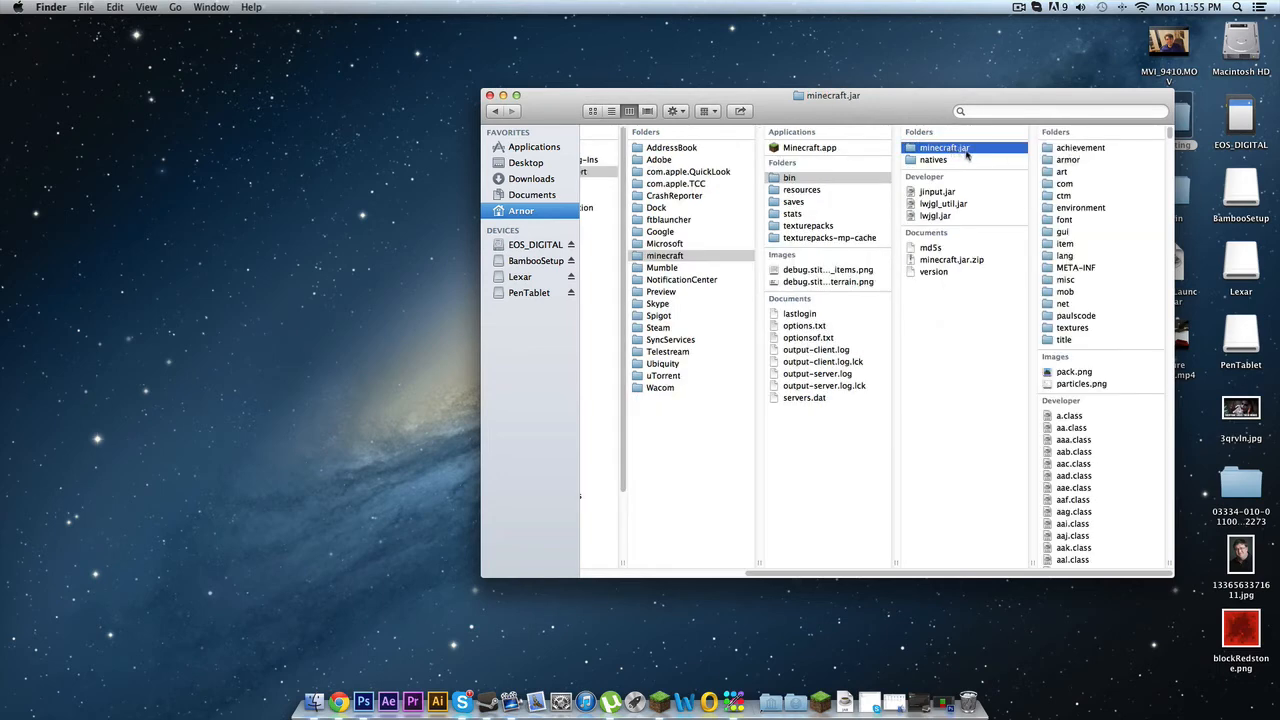
- Look over the JAR files in the bin folder, including jinput.jar and lwjgl_util.jar
{"action": "left_click", "coordinate": [960, 204]}
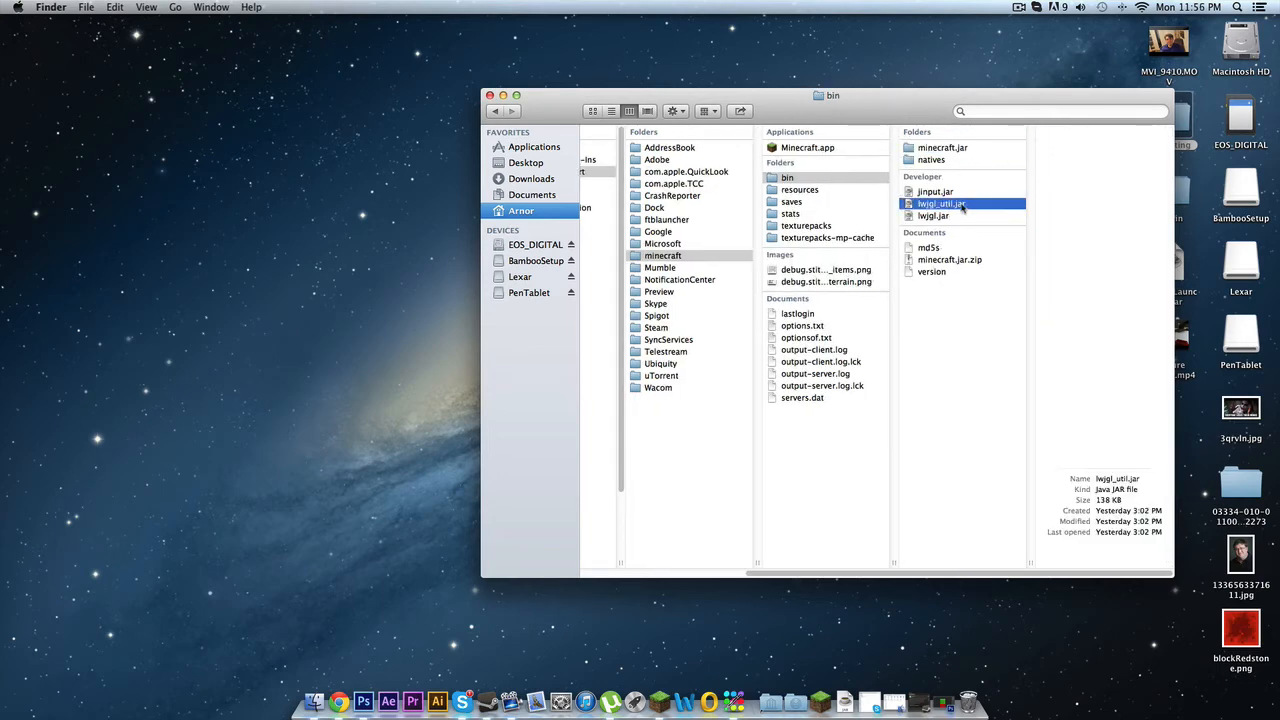
{"action": "left_click", "coordinate": [934, 193]}
{"action": "left_click", "coordinate": [938, 204]}
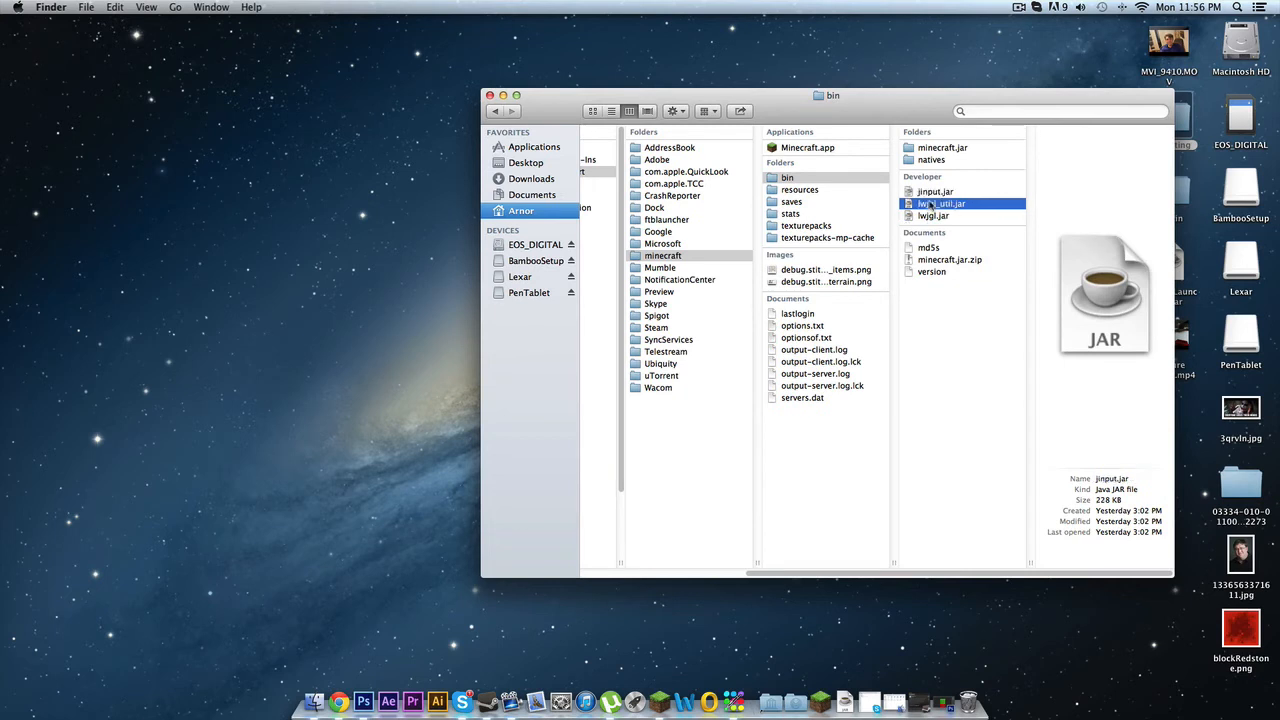
{"action": "left_click", "coordinate": [934, 194]}
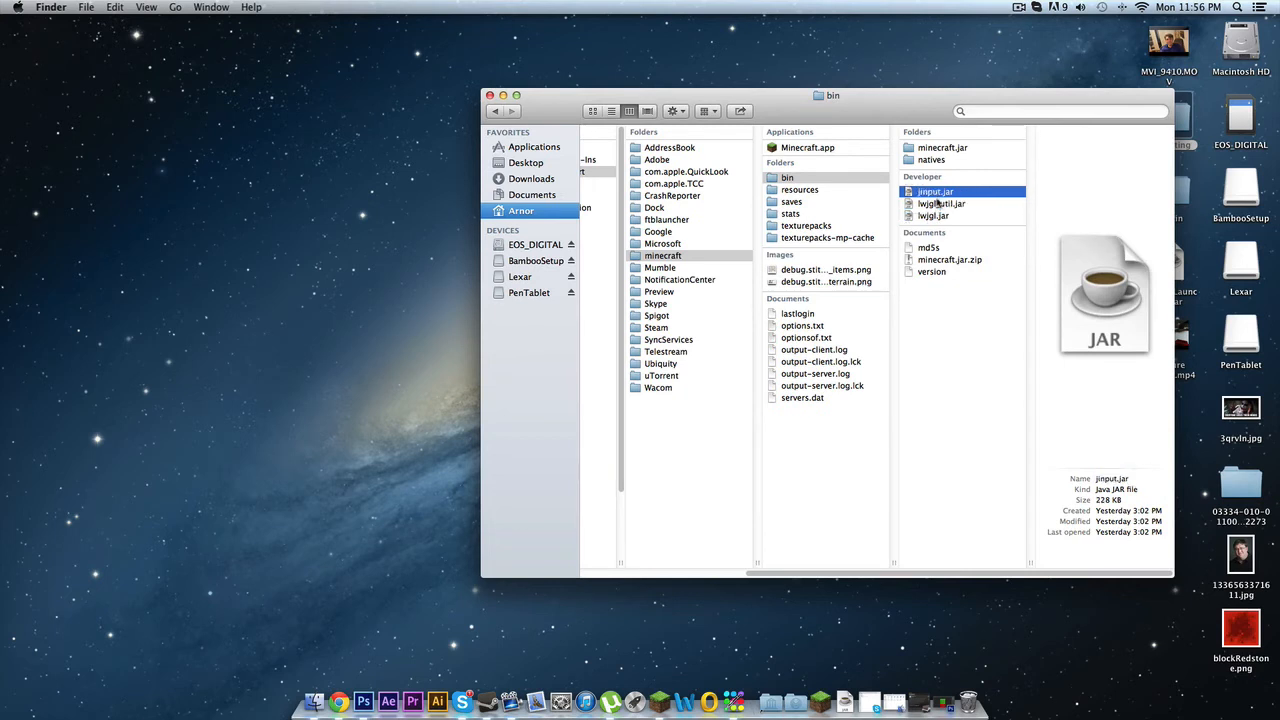
{"action": "left_click", "coordinate": [939, 205]}
{"action": "left_click", "coordinate": [938, 193]}
{"action": "left_click", "coordinate": [941, 205]}
{"action": "left_click", "coordinate": [942, 192]}
{"action": "left_click", "coordinate": [940, 151]}
- Try to rename minecraft.jar.zip in the bin folder as minecraft.jar, choosing the .jar extension
{"action": "left_click", "coordinate": [946, 261]}
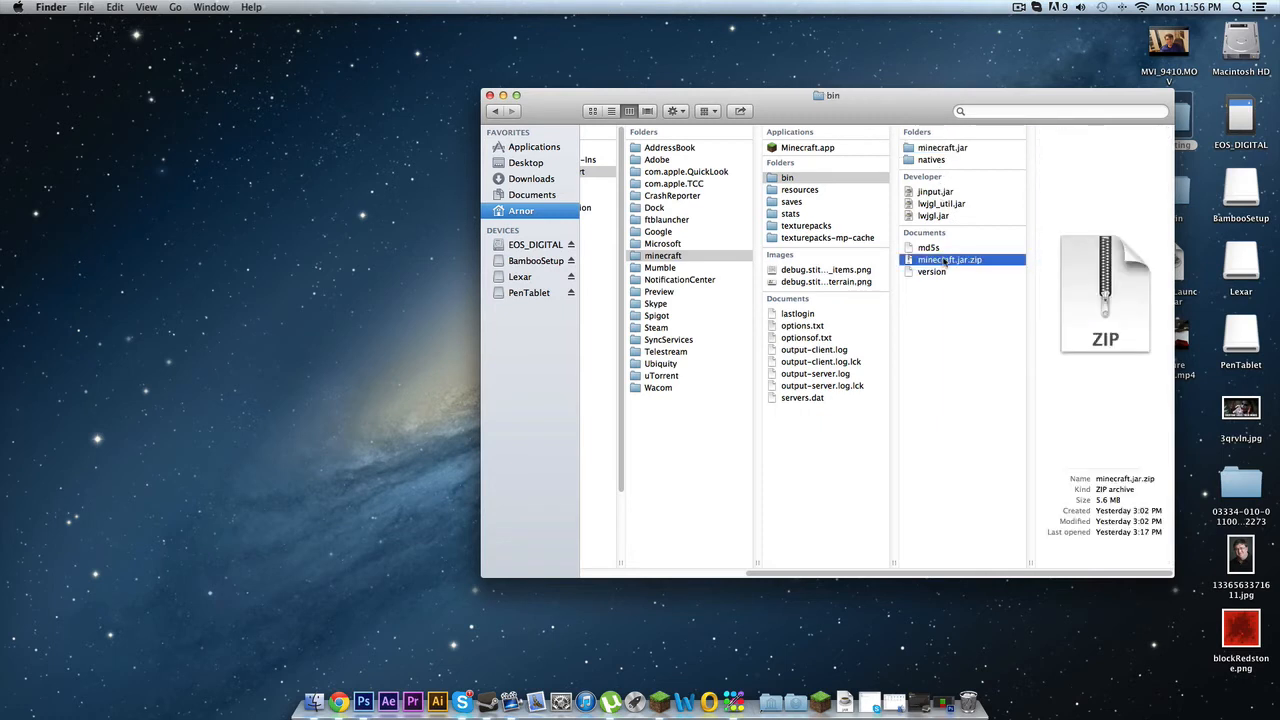
{"action": "left_click", "coordinate": [970, 260]}
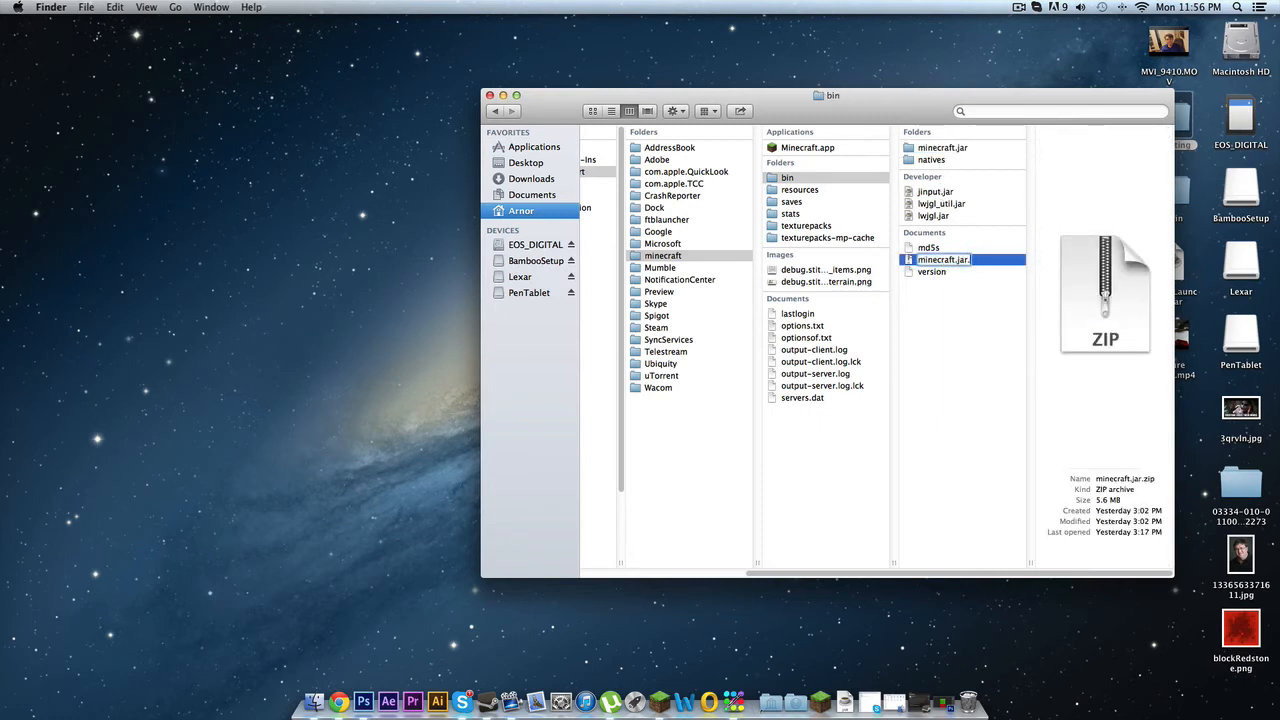
{"action": "key", "text": "Return"}
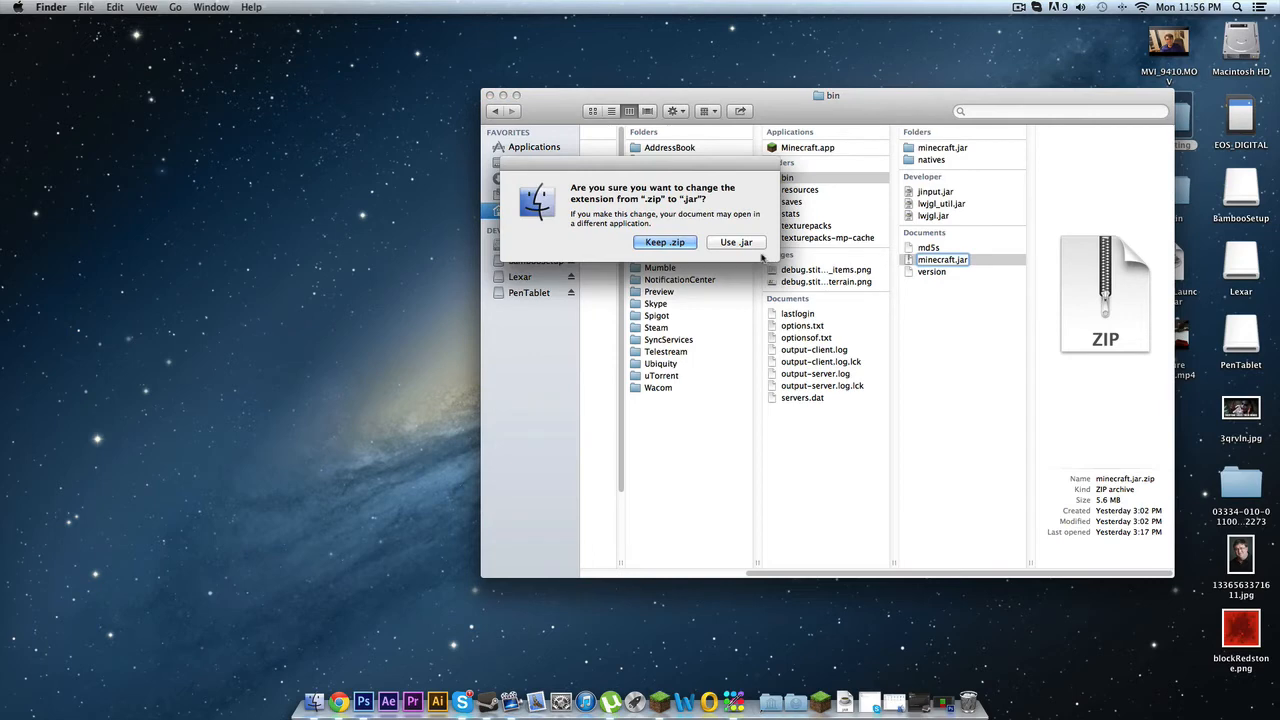
{"action": "left_click", "coordinate": [752, 244]}
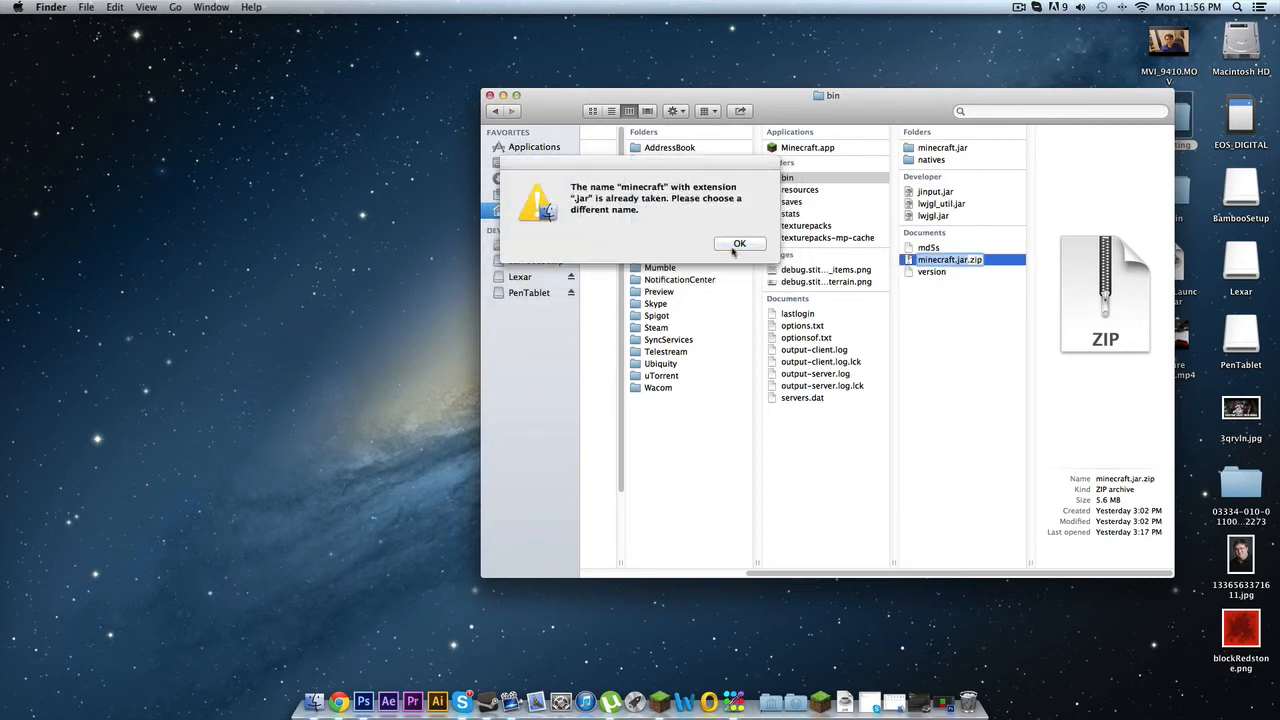
{"action": "left_click", "coordinate": [742, 245]}
- Rename the minecraft.jar folder in bin as minecraft1.jar
{"action": "left_click", "coordinate": [940, 148]}
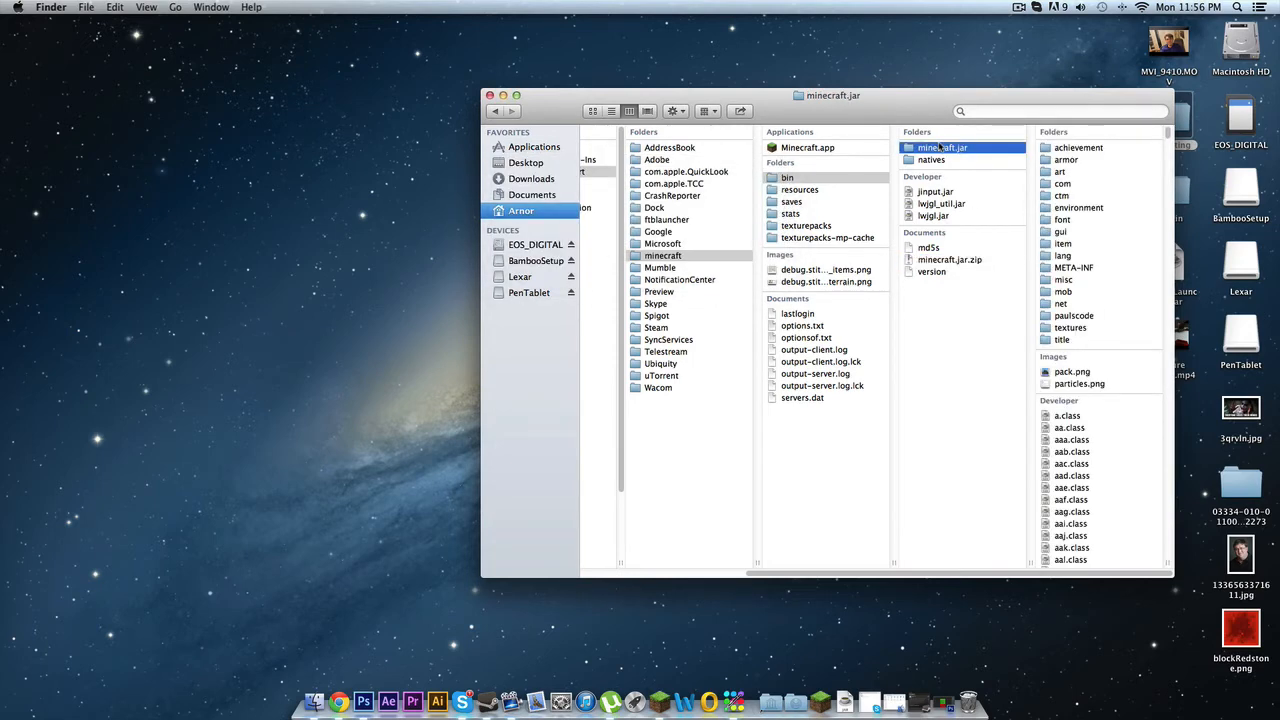
{"action": "key", "text": "Return"}
{"action": "left_click", "coordinate": [966, 148]}
{"action": "type", "text": "1"}
{"action": "left_click", "coordinate": [1014, 338]}
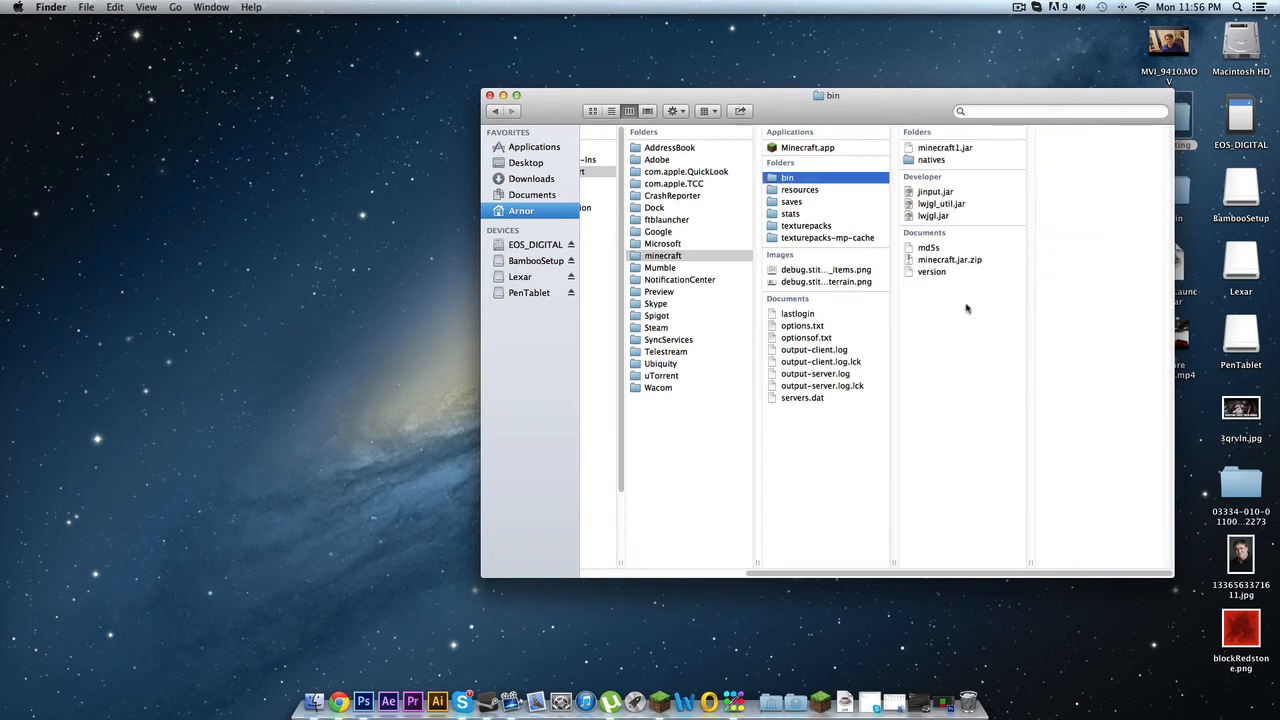
- Rename minecraft.jar.zip in the bin folder as minecraft.jar, accepting the change to the .jar extension
{"action": "left_click", "coordinate": [968, 260]}
{"action": "key", "text": "Return"}
{"action": "key", "text": "Right"}
{"action": "key", "text": "BackSpace"}
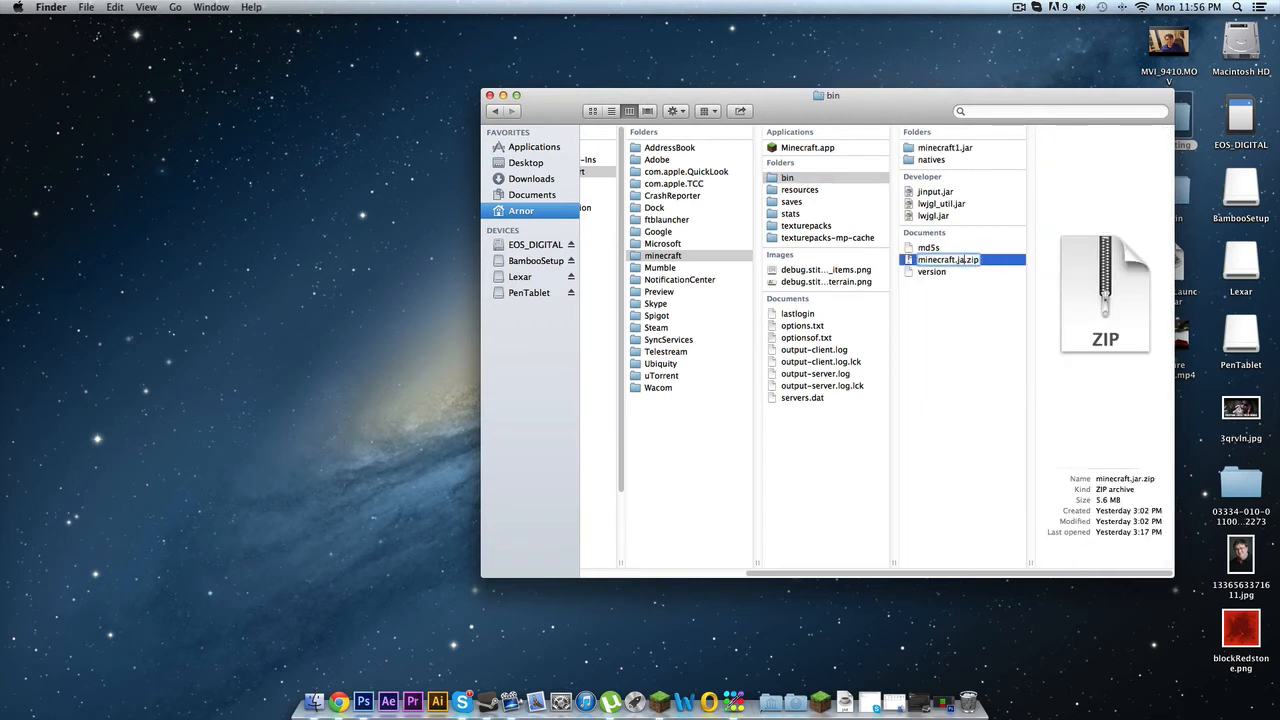
{"action": "type", "text": "r"}
{"action": "key", "text": "Return"}
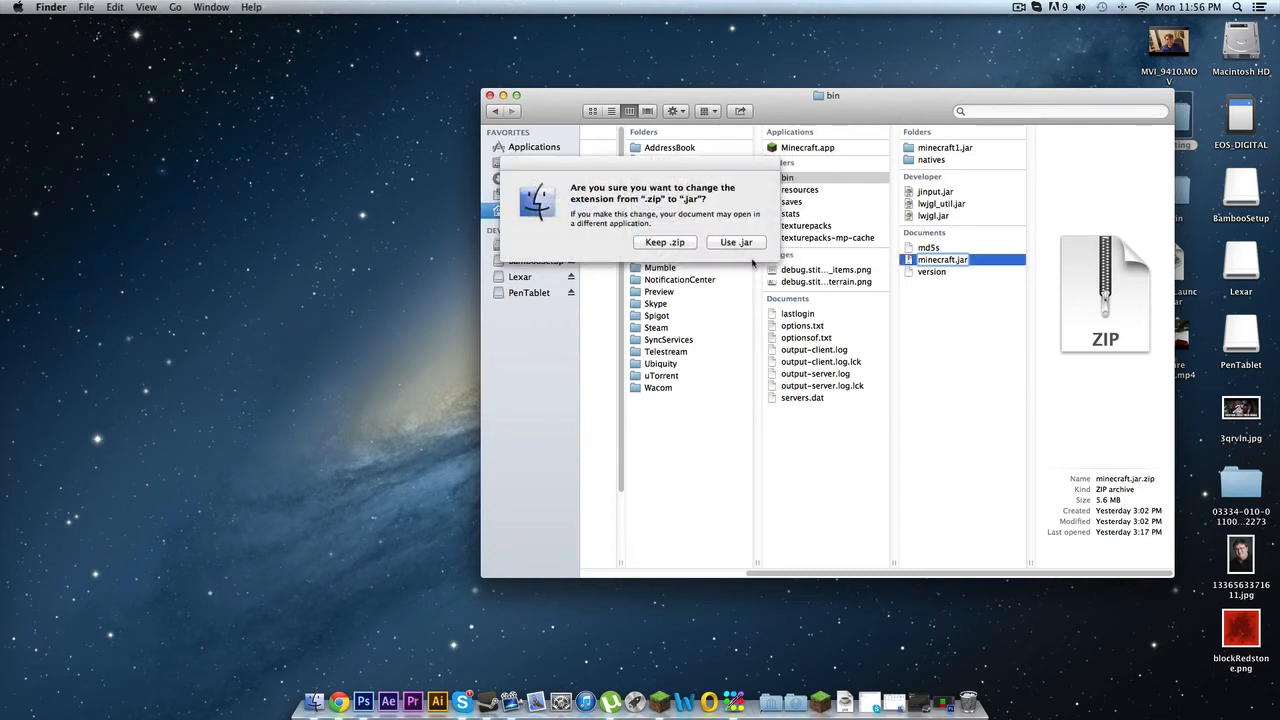
{"action": "left_click", "coordinate": [728, 244]}
{"action": "left_click", "coordinate": [935, 260]}
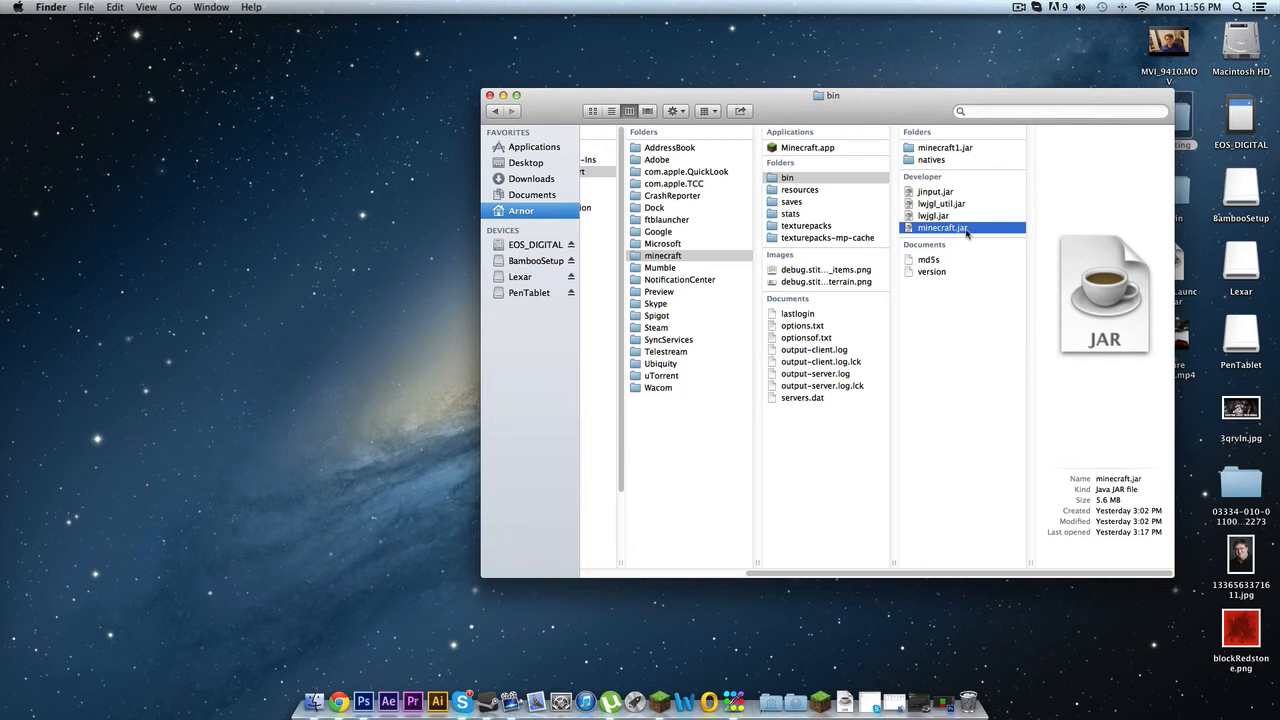
- Restore the archive's name in the bin folder to minecraft.jar.zip, accepting the .zip extension
{"action": "key", "text": "Return"}
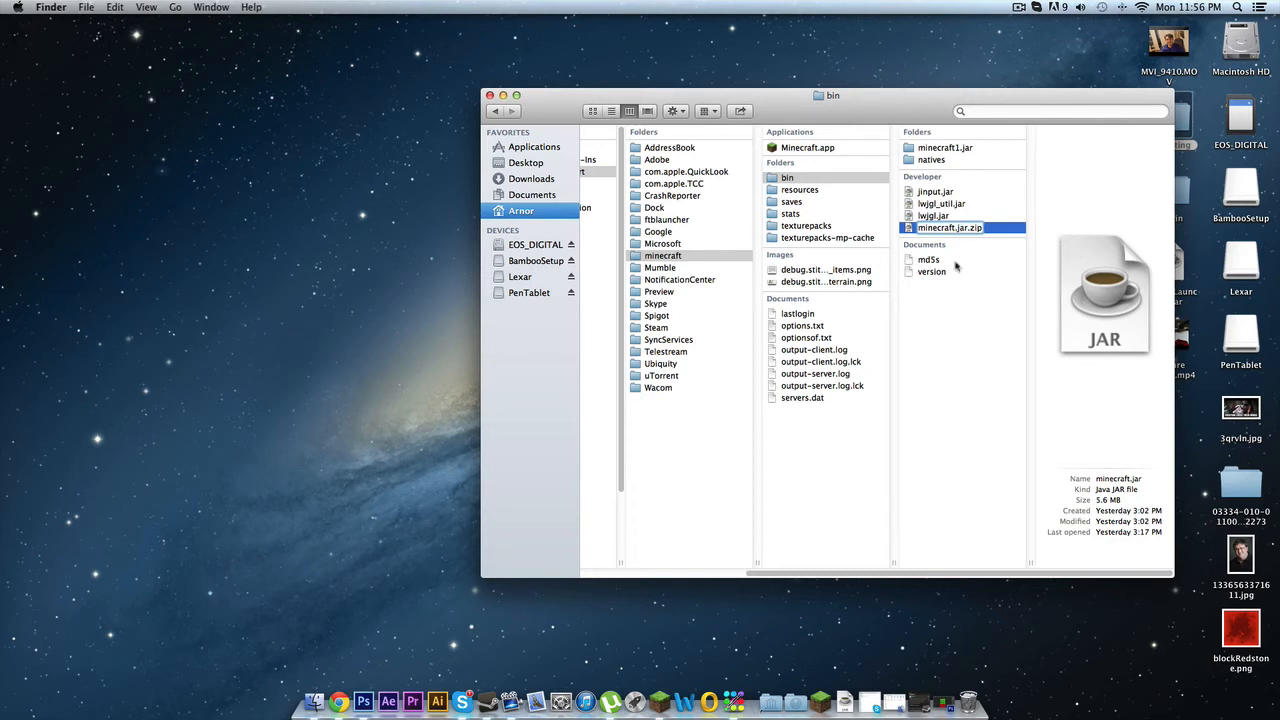
{"action": "left_click_drag", "start_coordinate": [968, 229], "coordinate": [985, 229]}
{"action": "key", "text": "Return"}
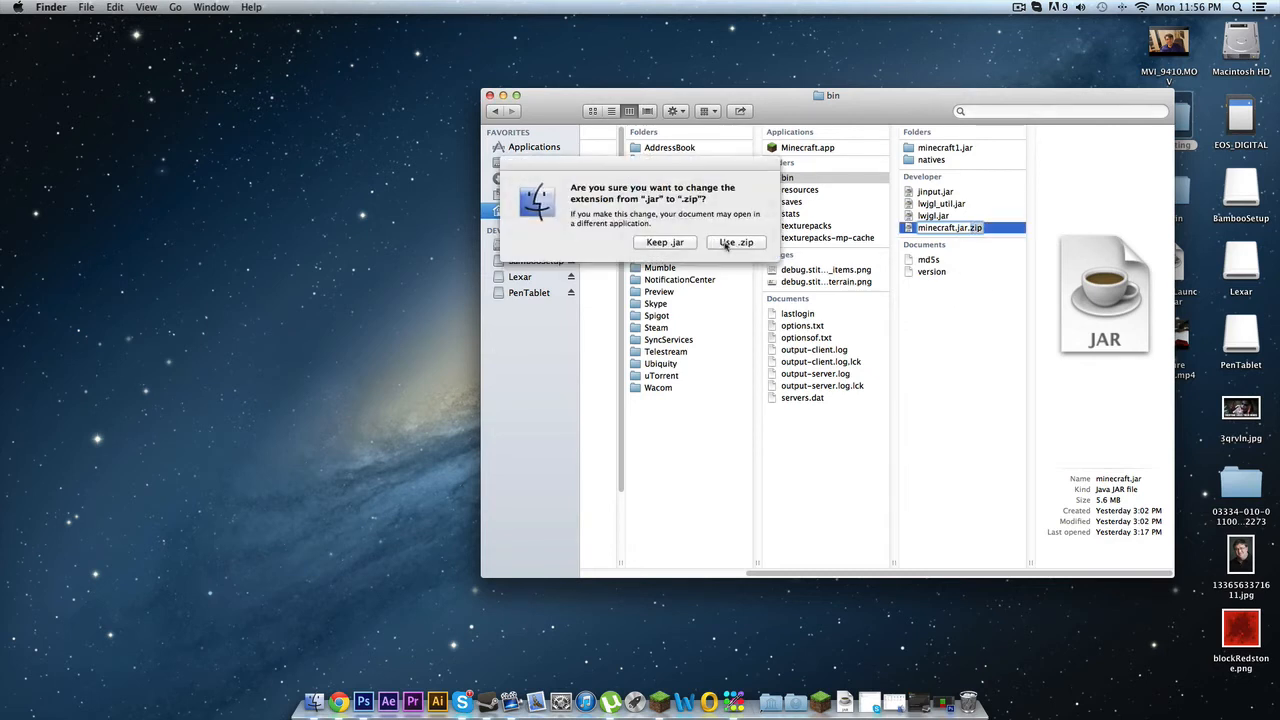
{"action": "left_click", "coordinate": [736, 243]}
{"action": "left_click", "coordinate": [957, 261]}
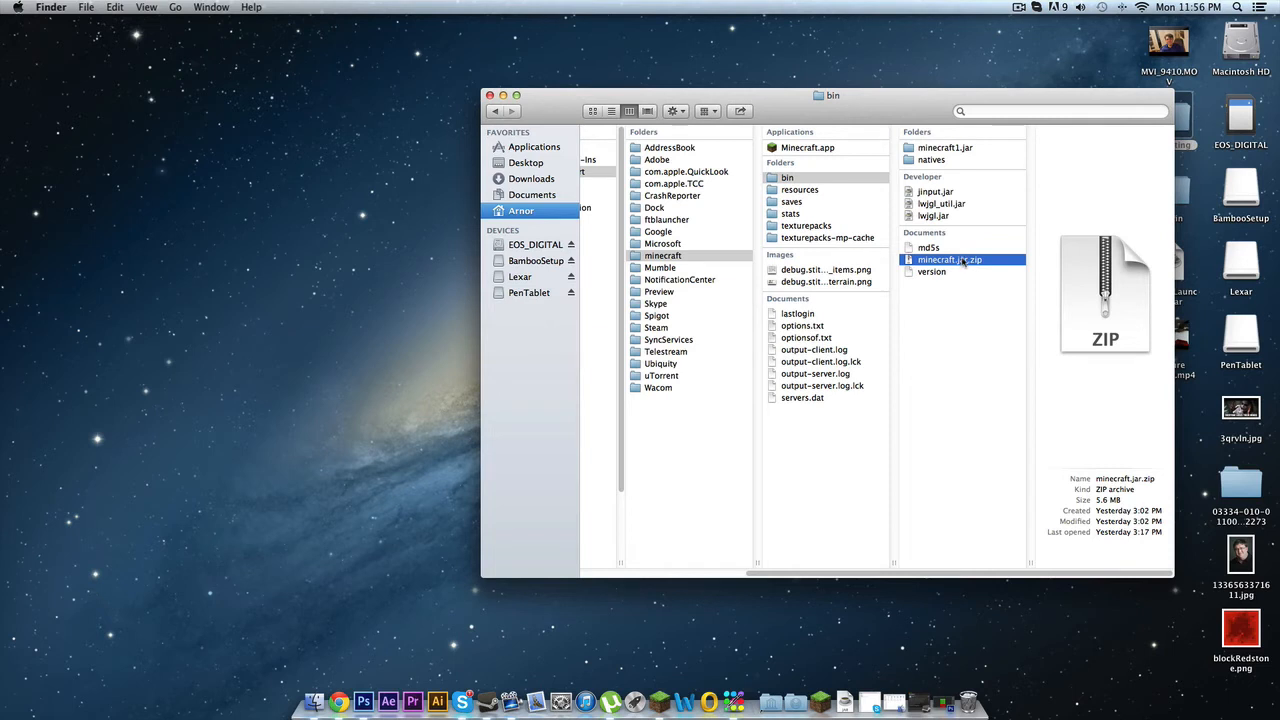
- Rename the minecraft1.jar folder in bin as minecraft.jar
{"action": "left_click", "coordinate": [958, 147]}
{"action": "left_click", "coordinate": [958, 147]}
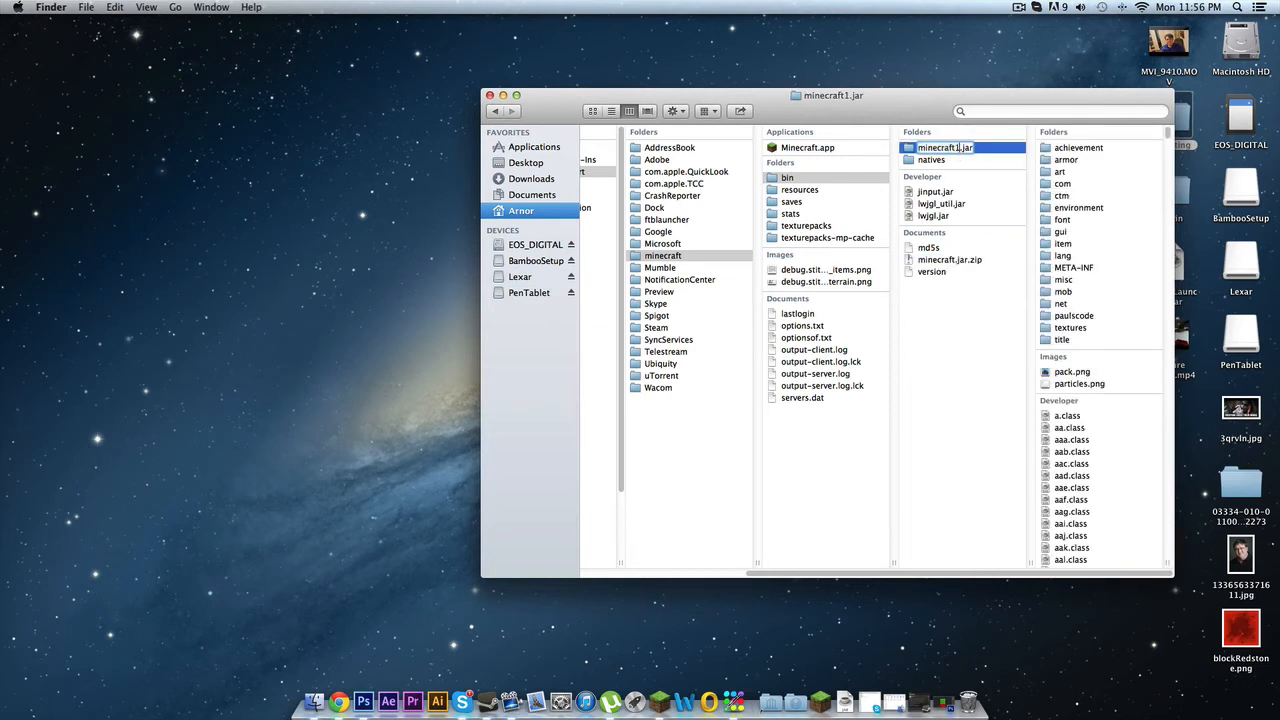
{"action": "key", "text": "BackSpace"}
{"action": "left_click", "coordinate": [954, 161]}
{"action": "left_click", "coordinate": [954, 150]}
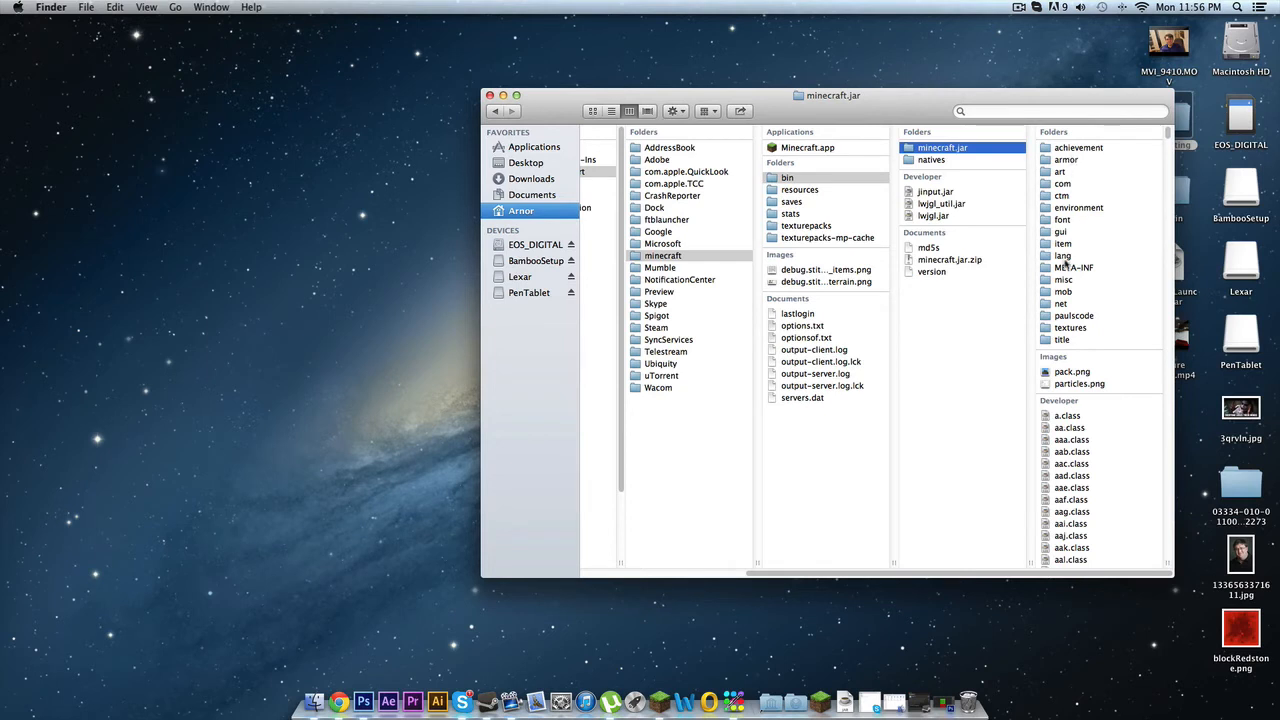
- Browse from the minecraft.jar folder through textures to blocks and select blockDiamond.png
{"action": "scroll", "coordinate": [1066, 257], "scroll_direction": "down", "scroll_amount": 1}
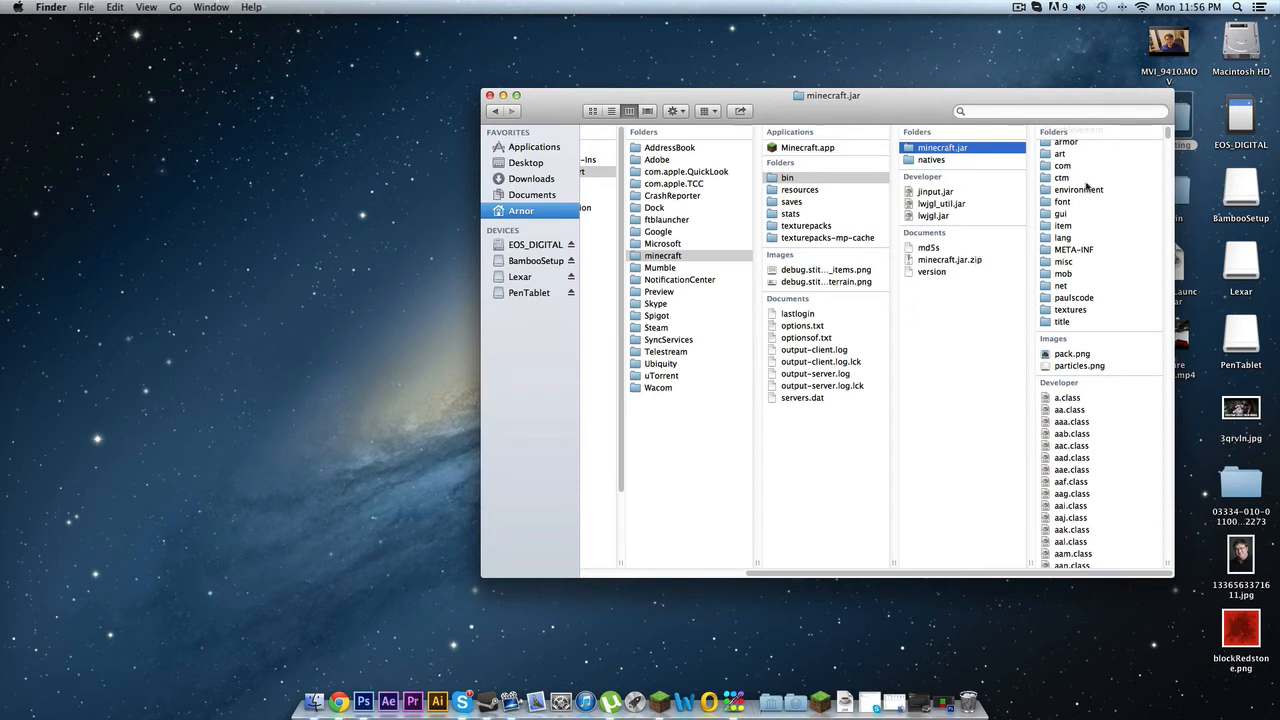
{"action": "scroll", "coordinate": [1085, 185], "scroll_direction": "up", "scroll_amount": 1}
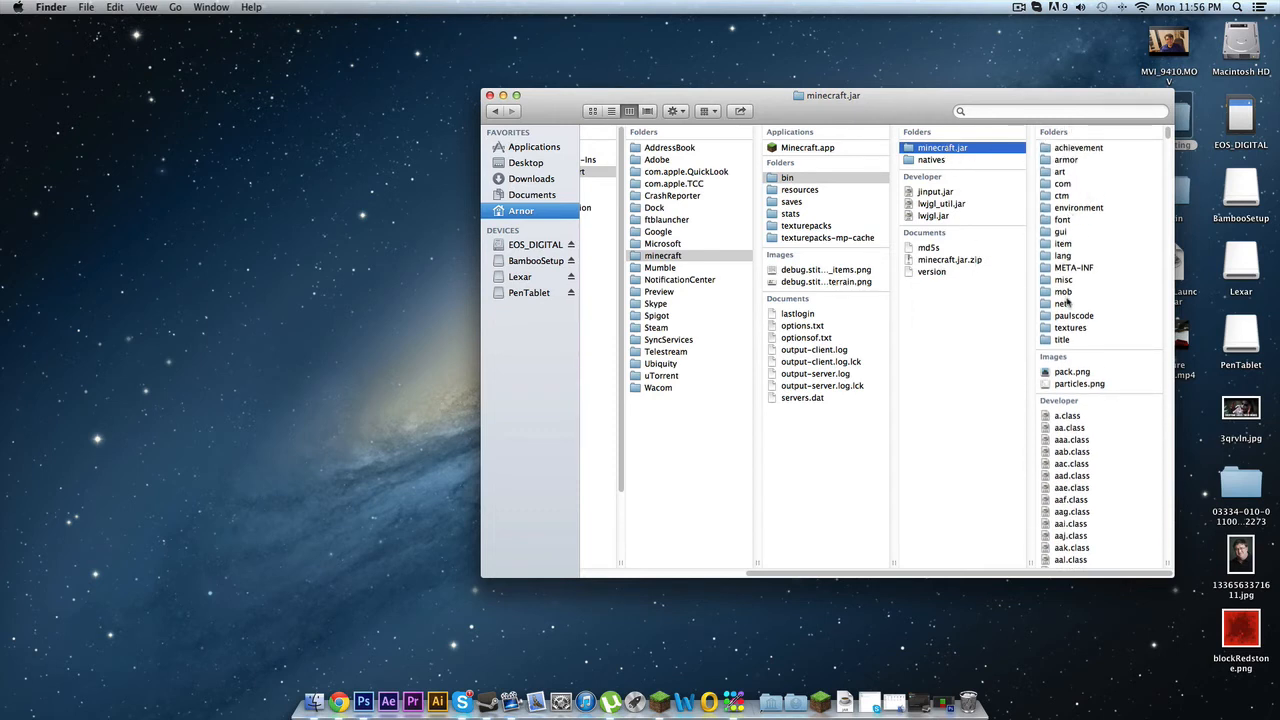
{"action": "left_click", "coordinate": [1068, 328]}
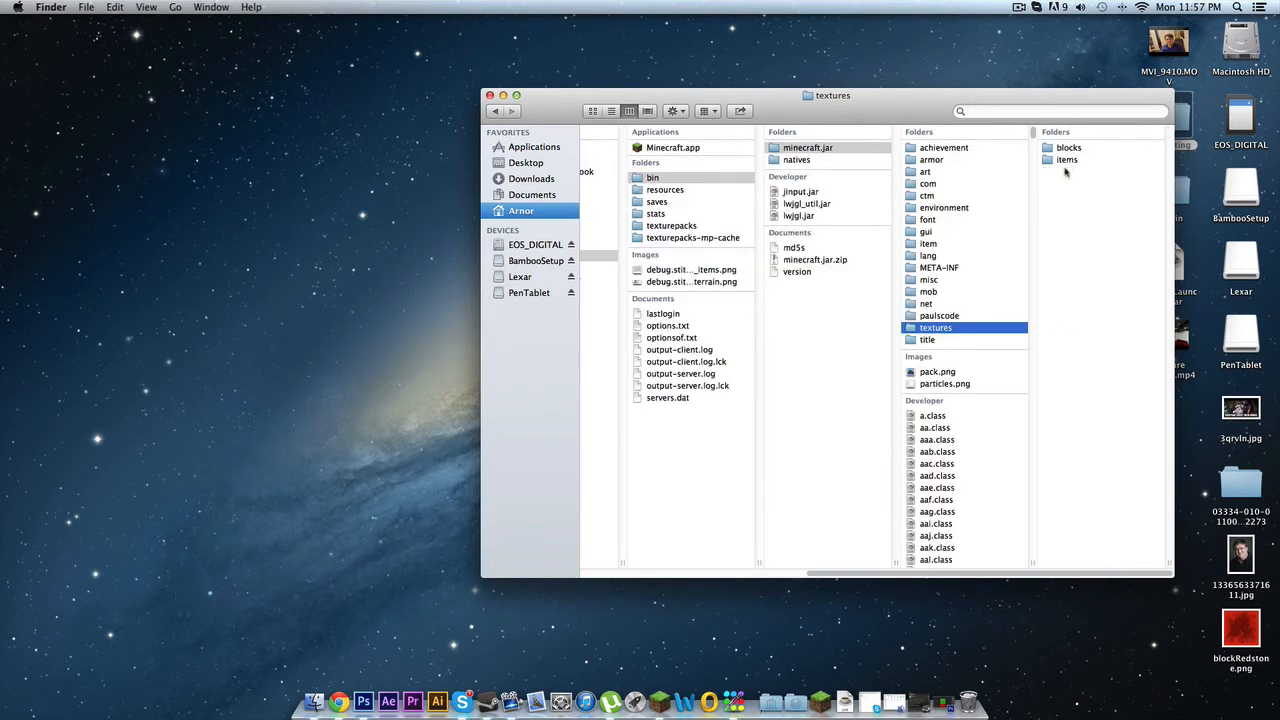
{"action": "left_click", "coordinate": [1070, 147]}
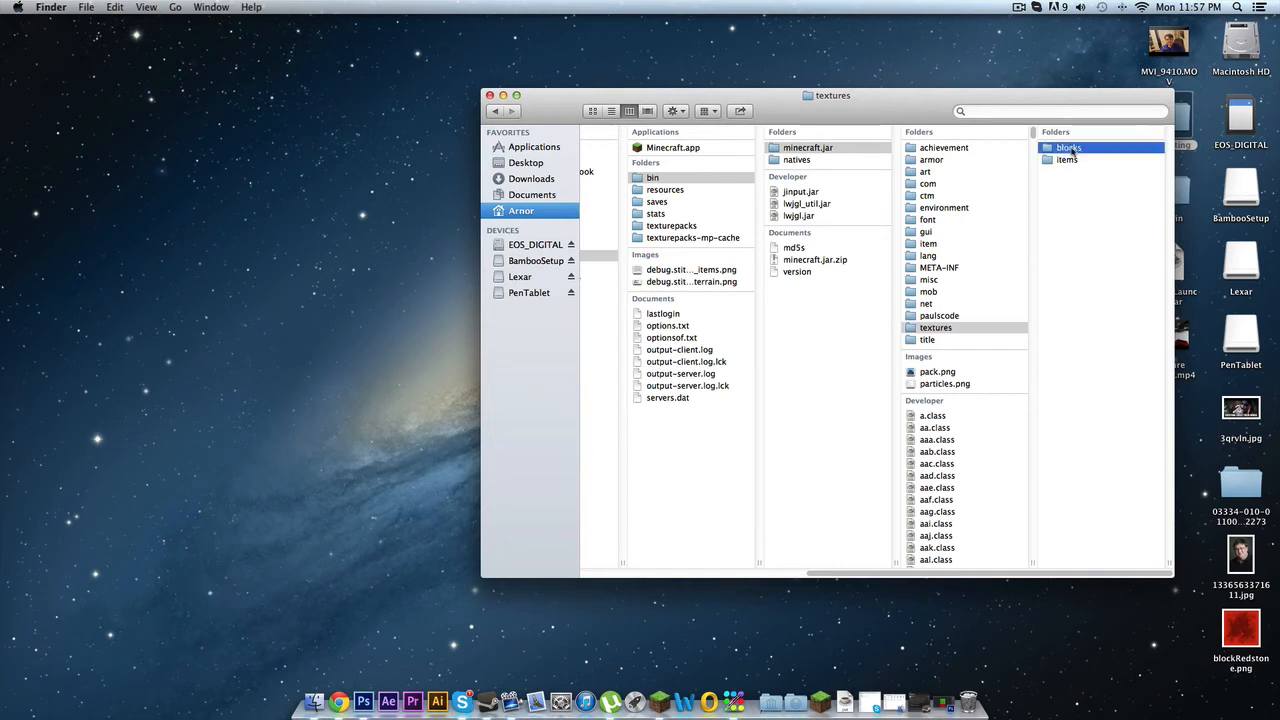
{"action": "left_click", "coordinate": [1090, 316]}
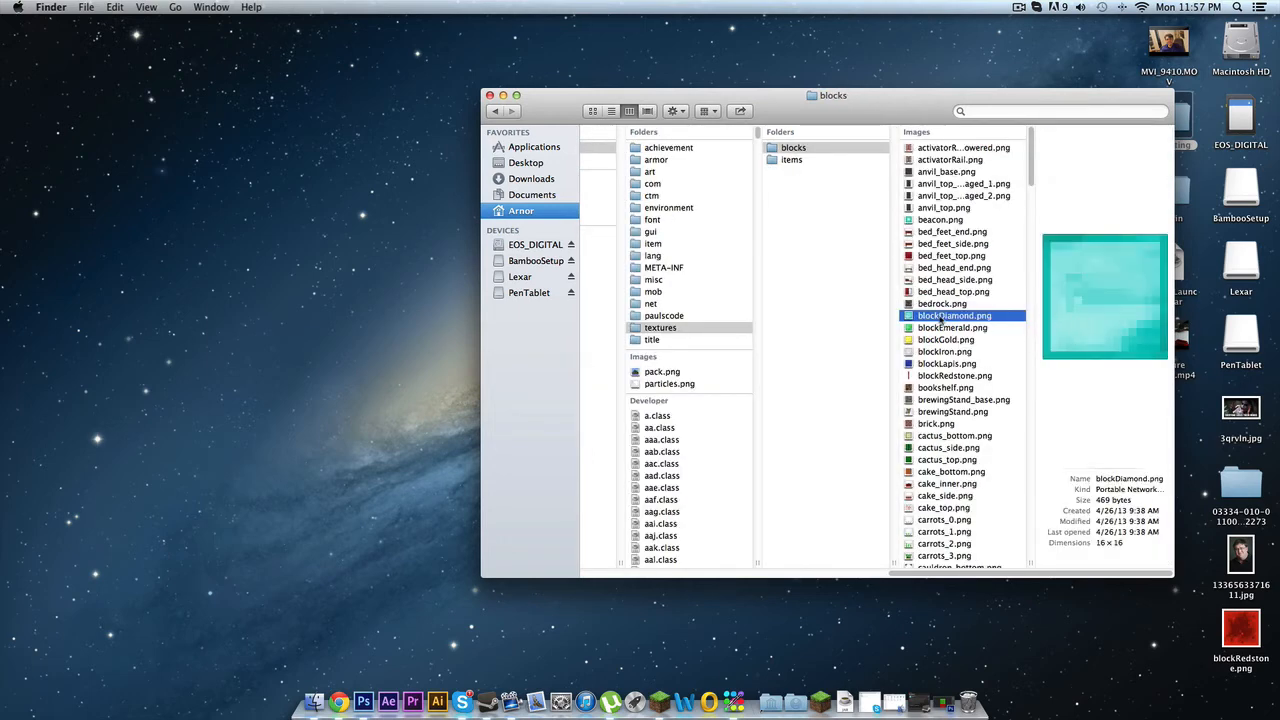
- Open the PS Testing folder from the desktop and arrange it side by side with the blocks folder window, shrinking both windows
{"action": "left_click_drag", "start_coordinate": [928, 112], "coordinate": [508, 60]}
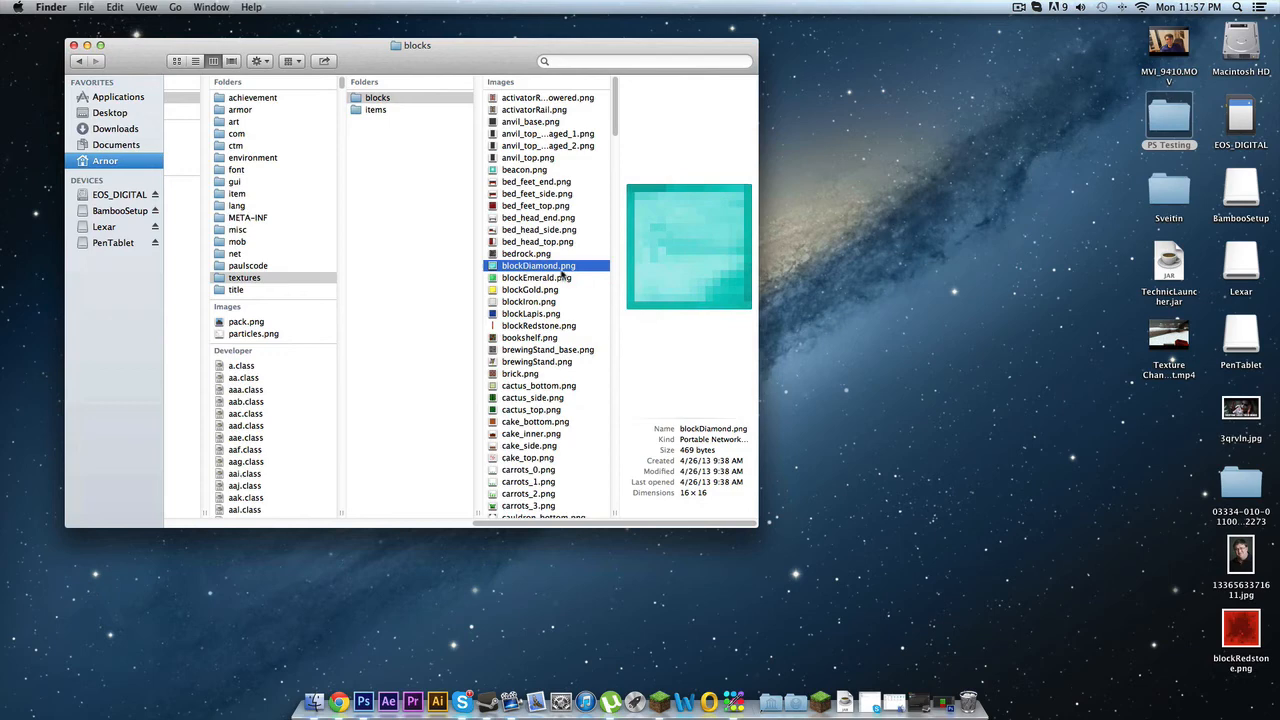
{"action": "double_click", "coordinate": [1169, 113]}
{"action": "mouse_move", "coordinate": [862, 102]}
{"action": "left_mouse_down"}
{"action": "mouse_move", "coordinate": [909, 106]}
{"action": "mouse_move", "coordinate": [988, 147]}
{"action": "mouse_move", "coordinate": [856, 126]}
{"action": "left_mouse_up"}
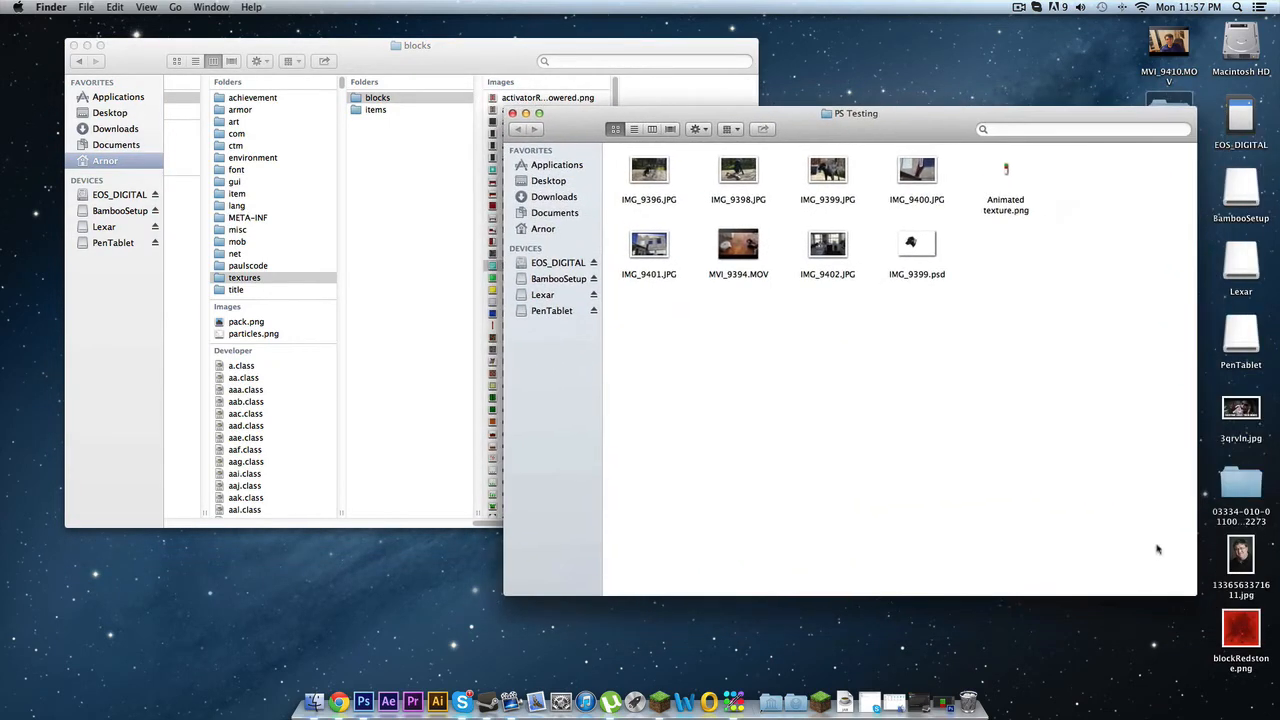
{"action": "left_click_drag", "start_coordinate": [1192, 598], "coordinate": [1088, 396]}
{"action": "left_click_drag", "start_coordinate": [931, 106], "coordinate": [1097, 116]}
{"action": "left_click", "coordinate": [590, 46]}
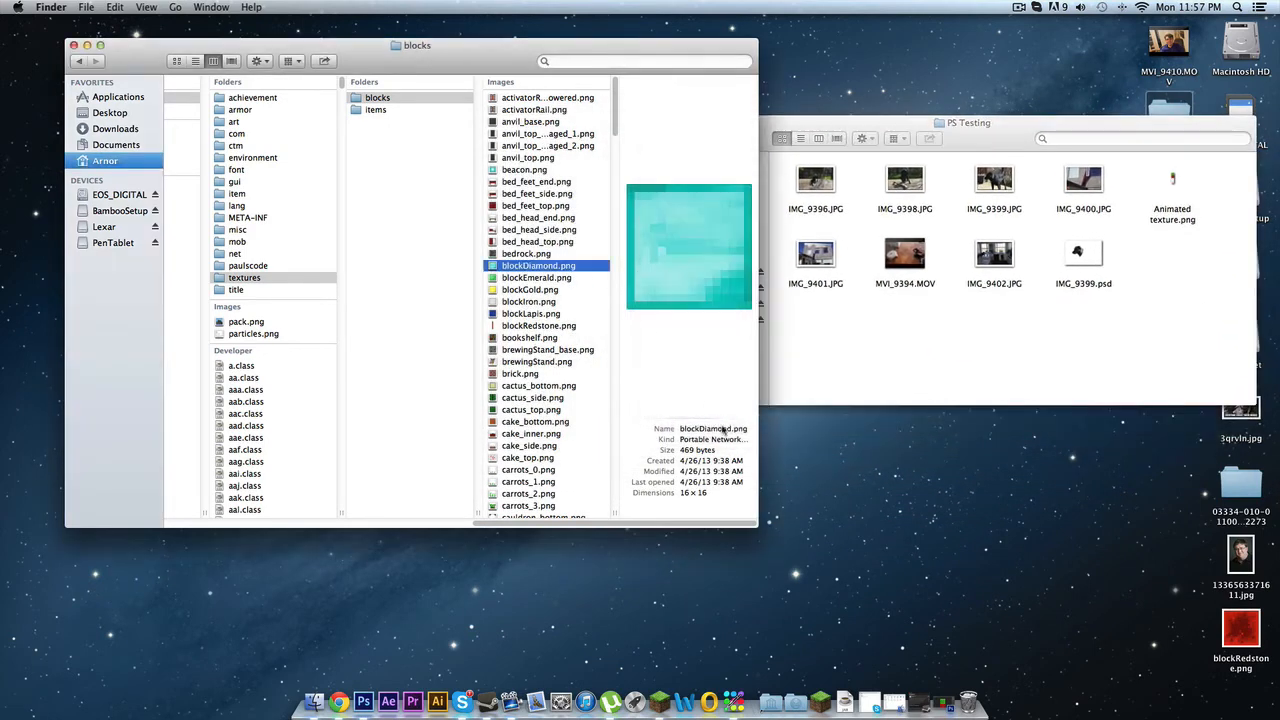
{"action": "left_click_drag", "start_coordinate": [755, 524], "coordinate": [630, 440]}
{"action": "left_click", "coordinate": [955, 386]}
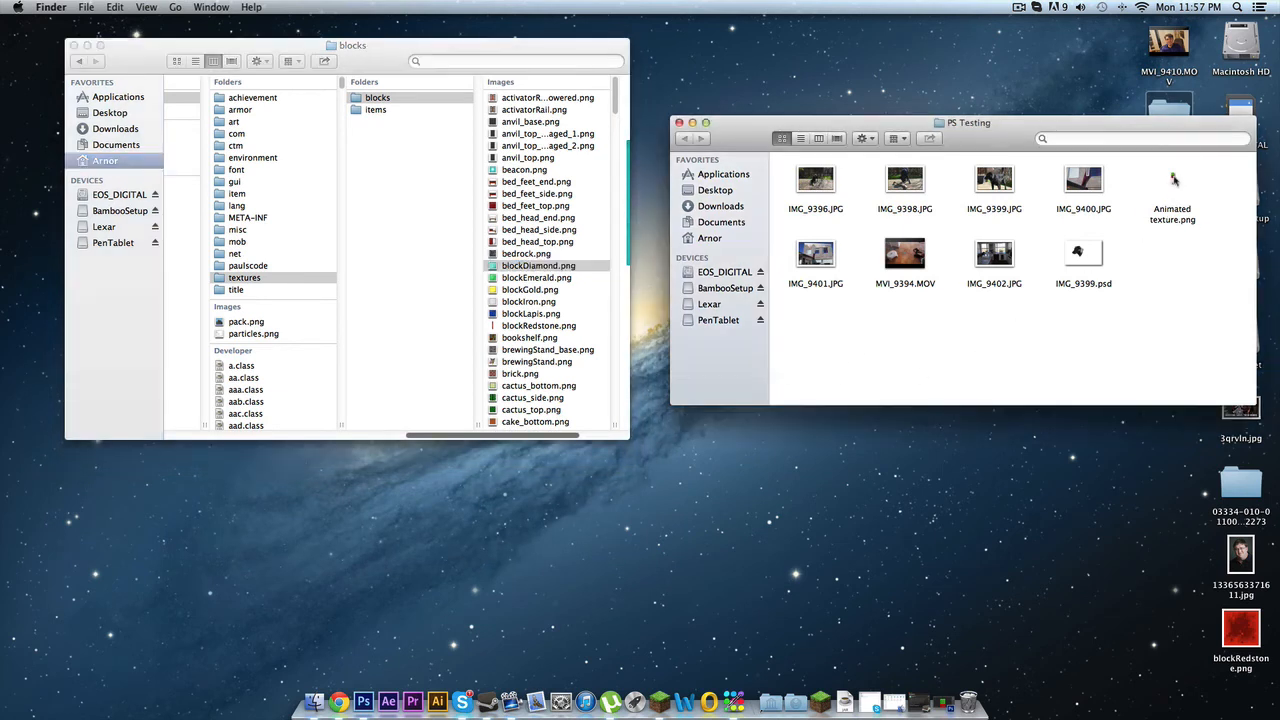
- Rename Animated texture.png in PS Testing as blockDiamond.png, matching the diamond block file in the blocks folder
{"action": "left_click", "coordinate": [1175, 180]}
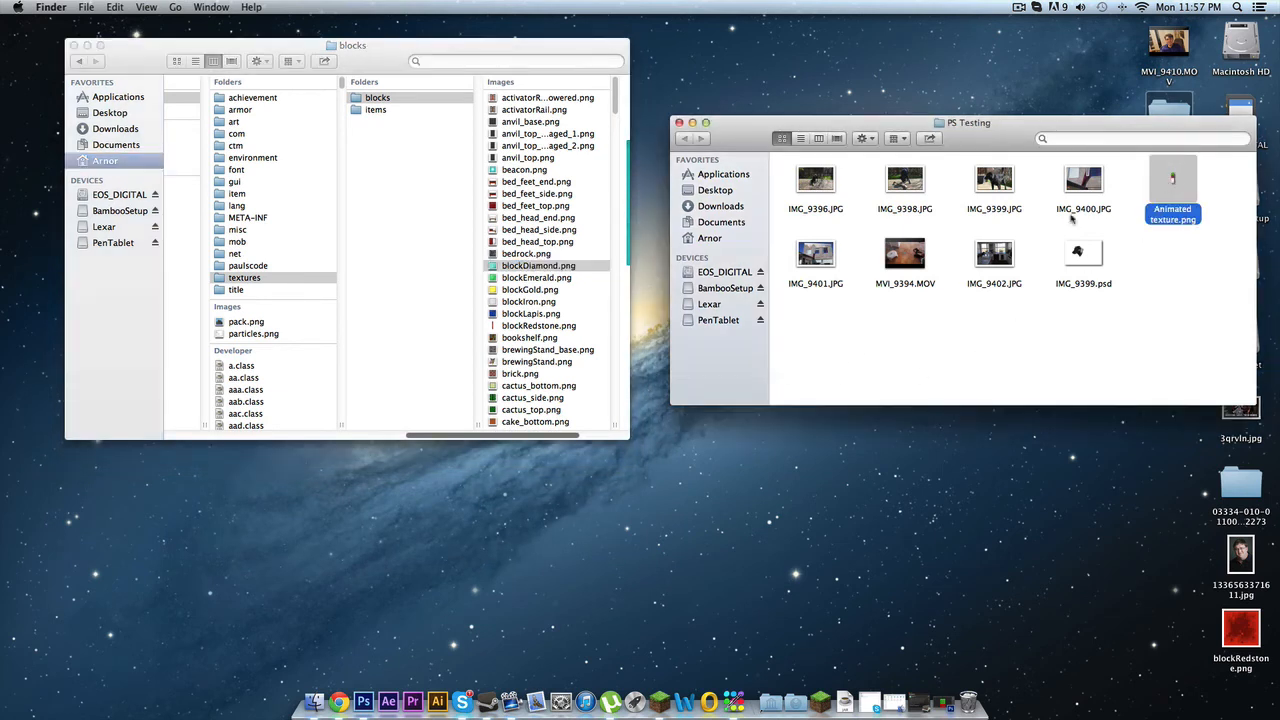
{"action": "left_click", "coordinate": [560, 266]}
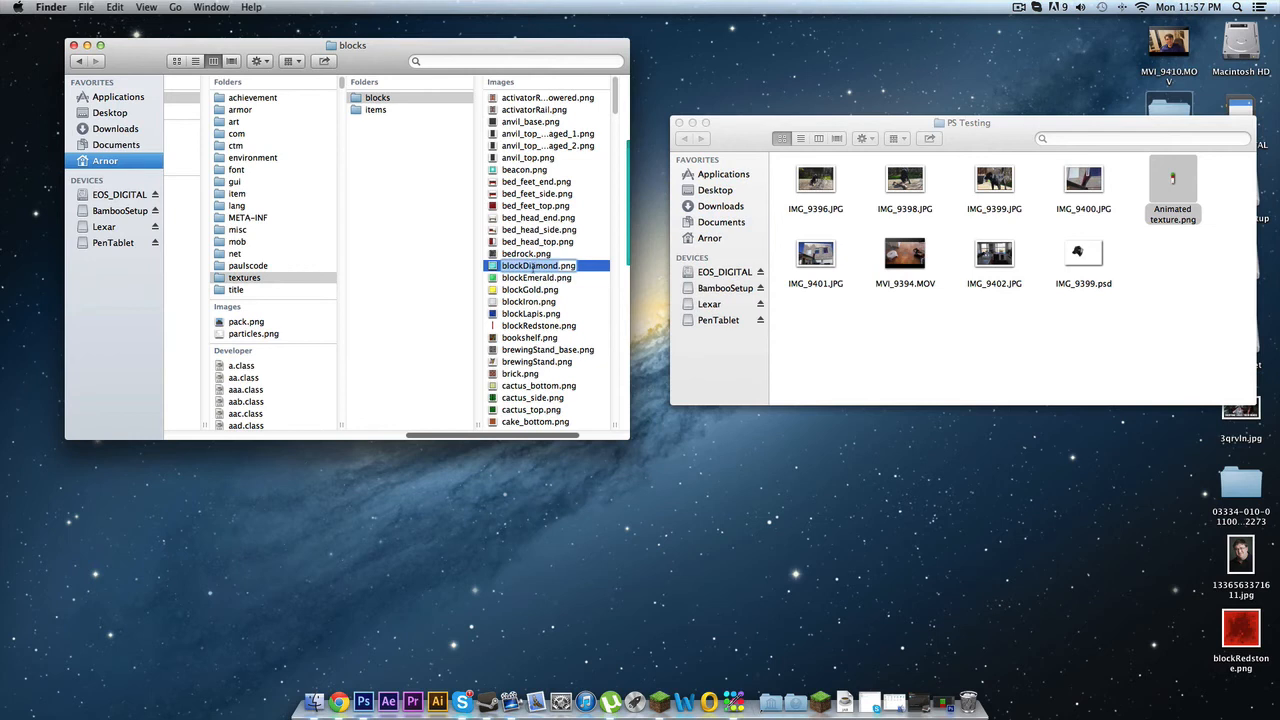
{"action": "left_click", "coordinate": [1174, 195]}
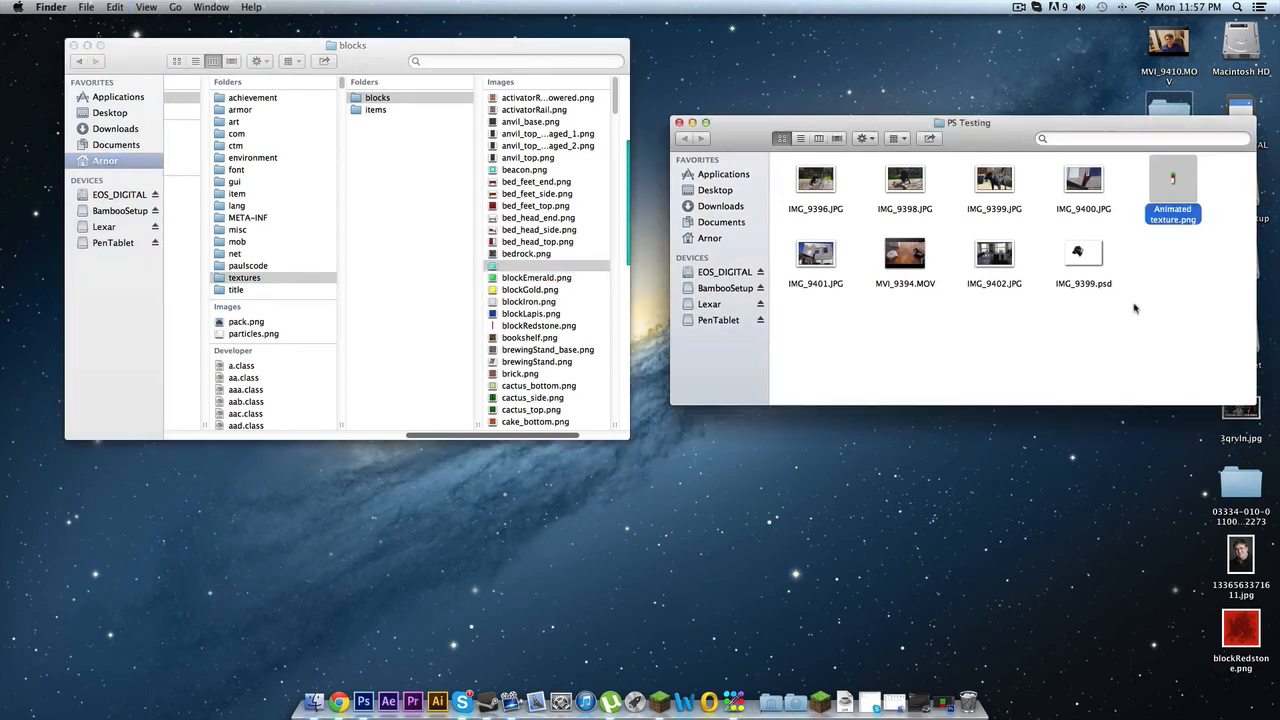
{"action": "type", "text": "blockDiamond"}
{"action": "key", "text": "Return"}
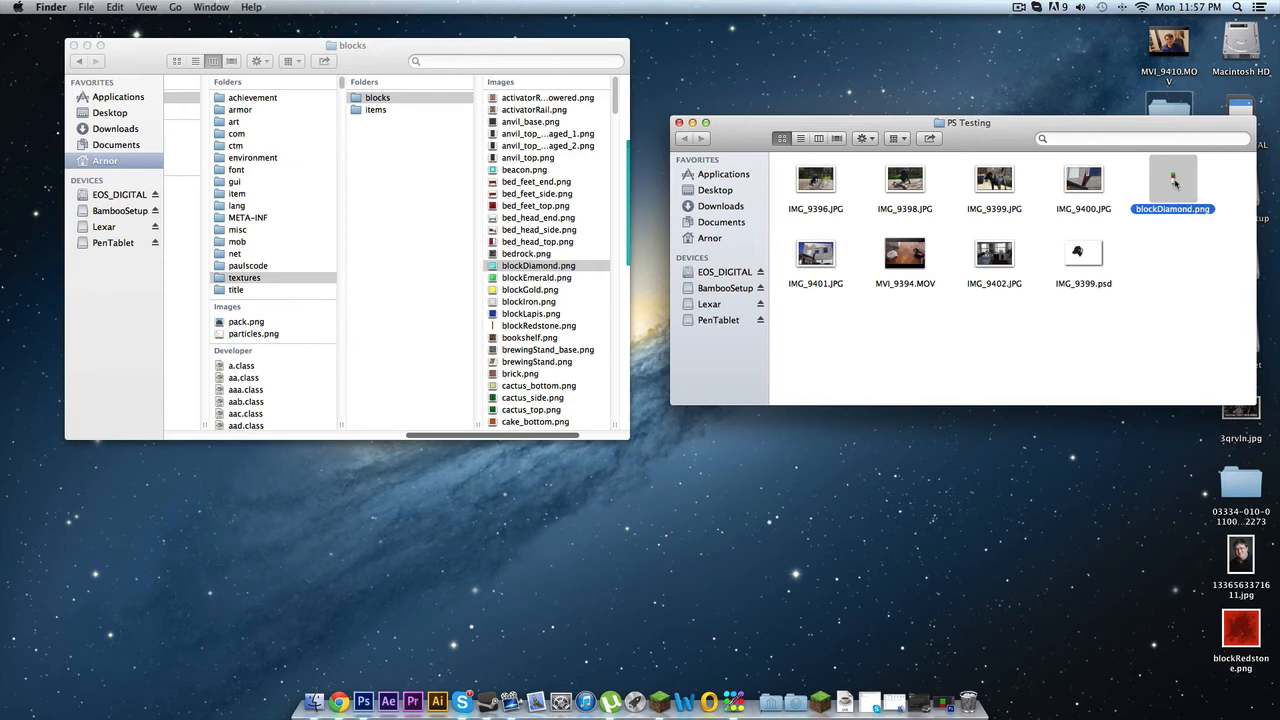
- Open the blockDiamond.png from PS Testing in Preview, examine its stacked animation frames up close, and close it
{"action": "double_click", "coordinate": [1174, 182]}
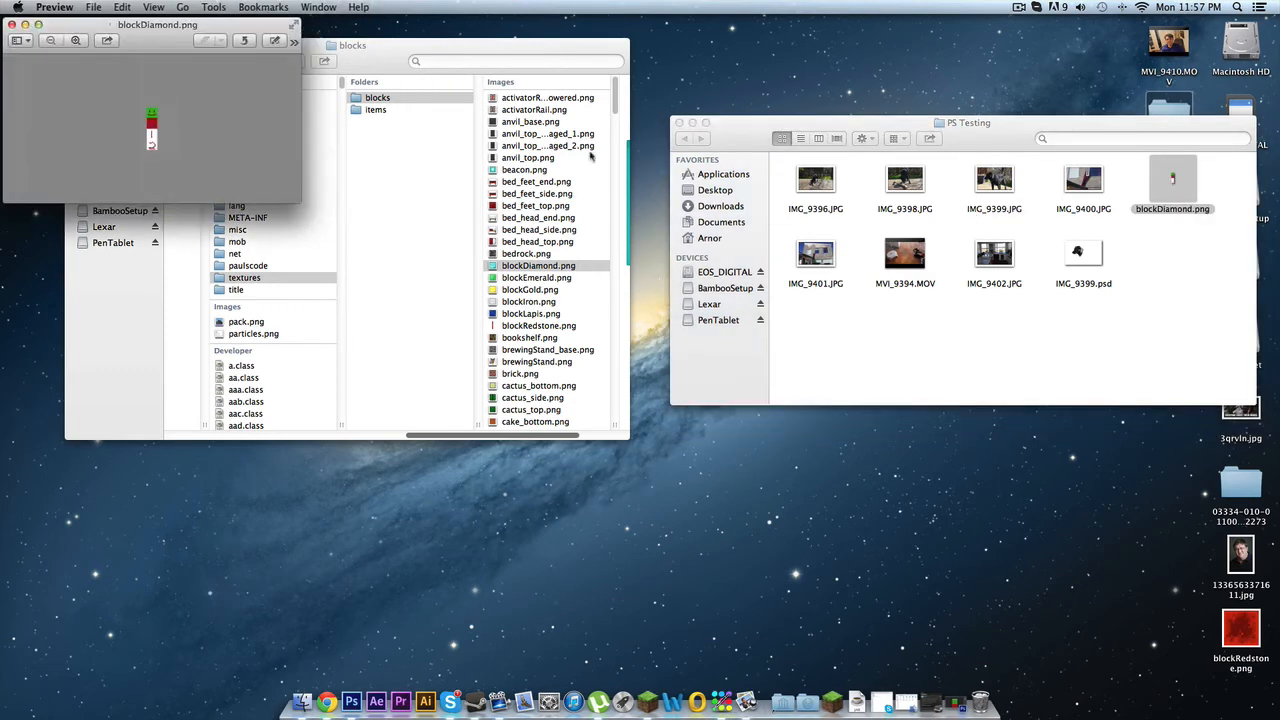
{"action": "left_click", "coordinate": [75, 40]}
{"action": "left_click_drag", "start_coordinate": [90, 26], "coordinate": [521, 250]}
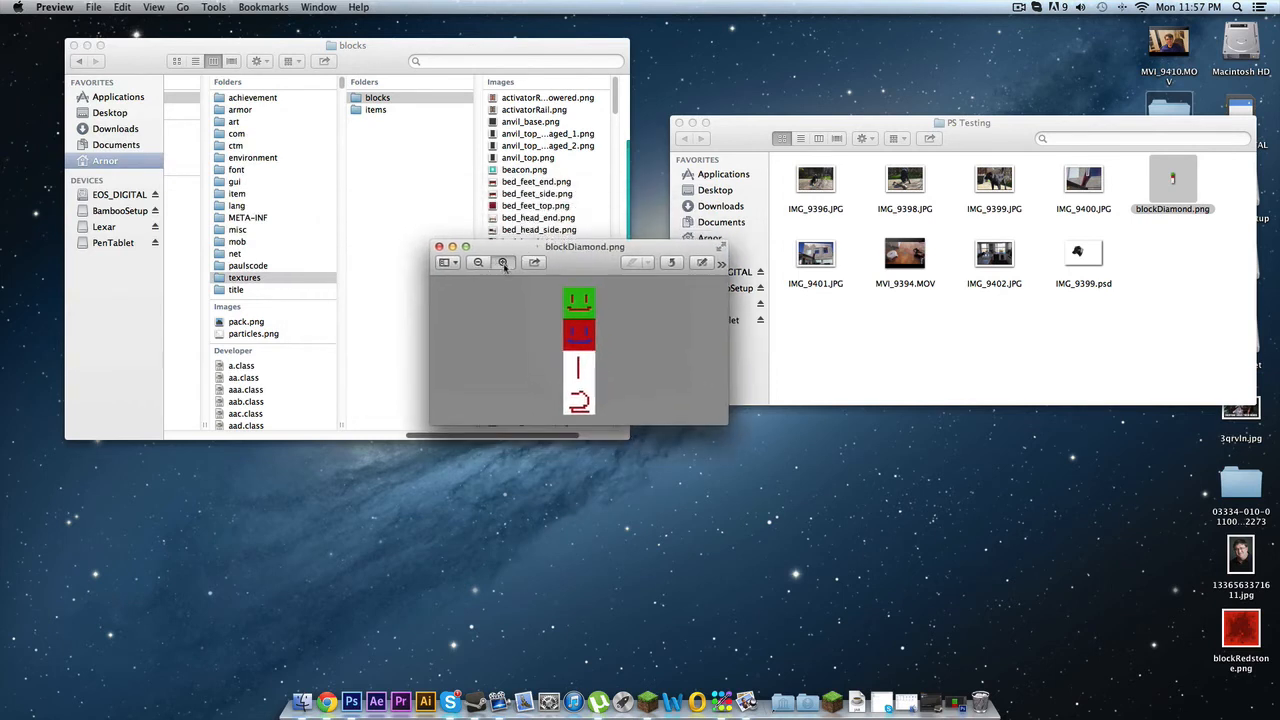
{"action": "left_click", "coordinate": [503, 262]}
{"action": "left_click_drag", "start_coordinate": [563, 281], "coordinate": [597, 307]}
{"action": "left_click", "coordinate": [574, 326]}
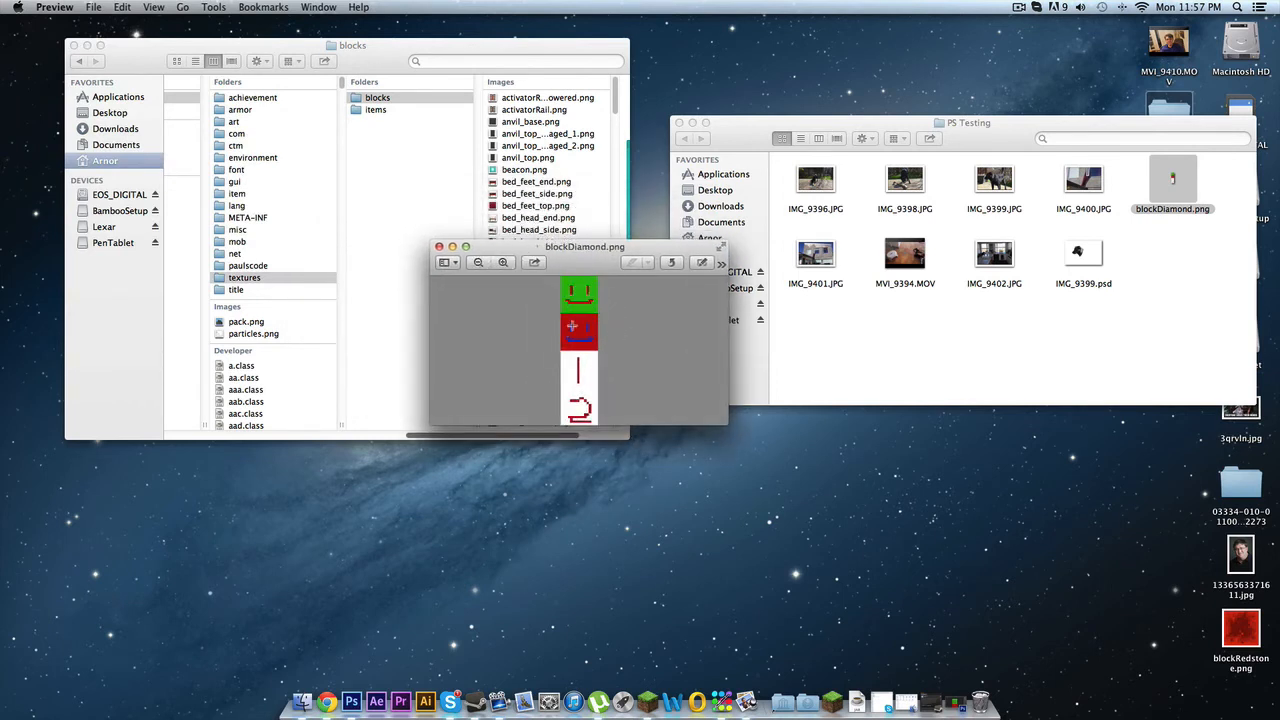
{"action": "mouse_move", "coordinate": [568, 324]}
{"action": "left_mouse_down"}
{"action": "mouse_move", "coordinate": [595, 346]}
{"action": "mouse_move", "coordinate": [579, 366]}
{"action": "mouse_move", "coordinate": [598, 384]}
{"action": "mouse_move", "coordinate": [590, 411]}
{"action": "mouse_move", "coordinate": [612, 425]}
{"action": "left_mouse_up"}
{"action": "left_click", "coordinate": [570, 359]}
{"action": "left_click", "coordinate": [581, 368]}
{"action": "left_click", "coordinate": [587, 367]}
{"action": "left_click_drag", "start_coordinate": [562, 281], "coordinate": [584, 422]}
{"action": "left_click_drag", "start_coordinate": [583, 339], "coordinate": [587, 348]}
{"action": "left_click", "coordinate": [438, 246]}
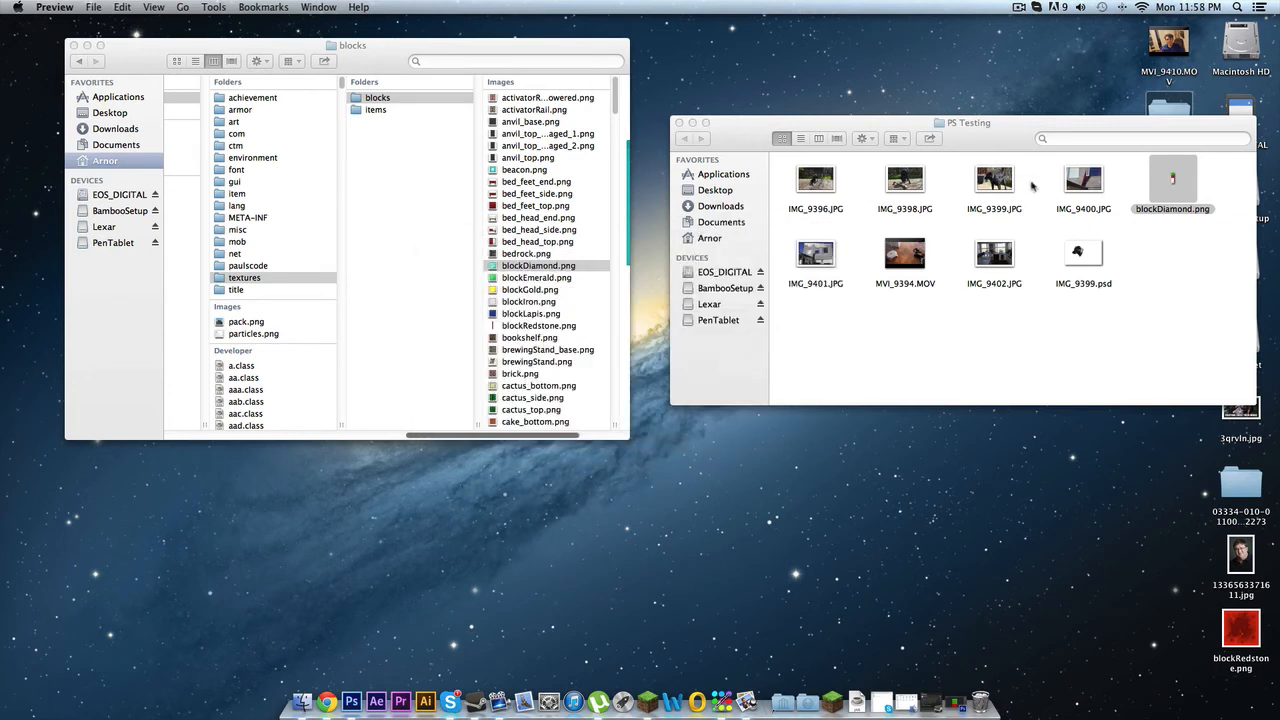
- Back up the original blockDiamond.png from the blocks folder by copying it to the desktop
{"action": "left_click", "coordinate": [1176, 184]}
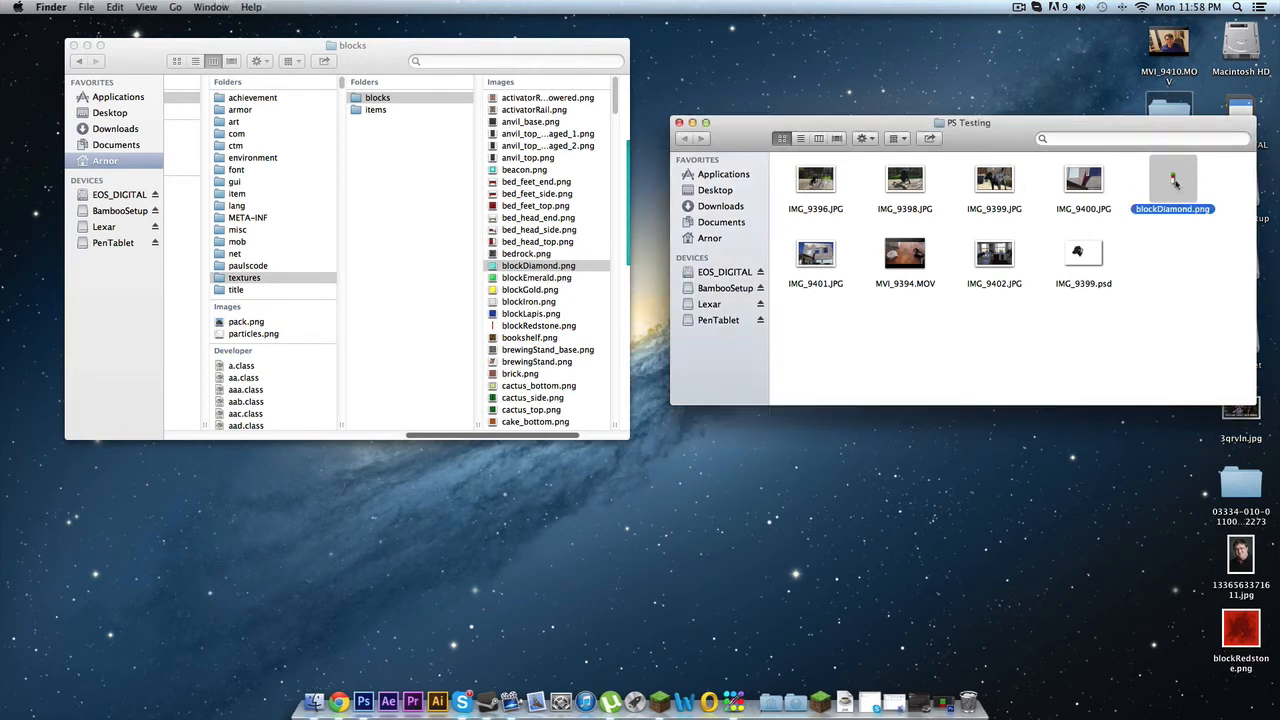
{"action": "left_click", "coordinate": [527, 267]}
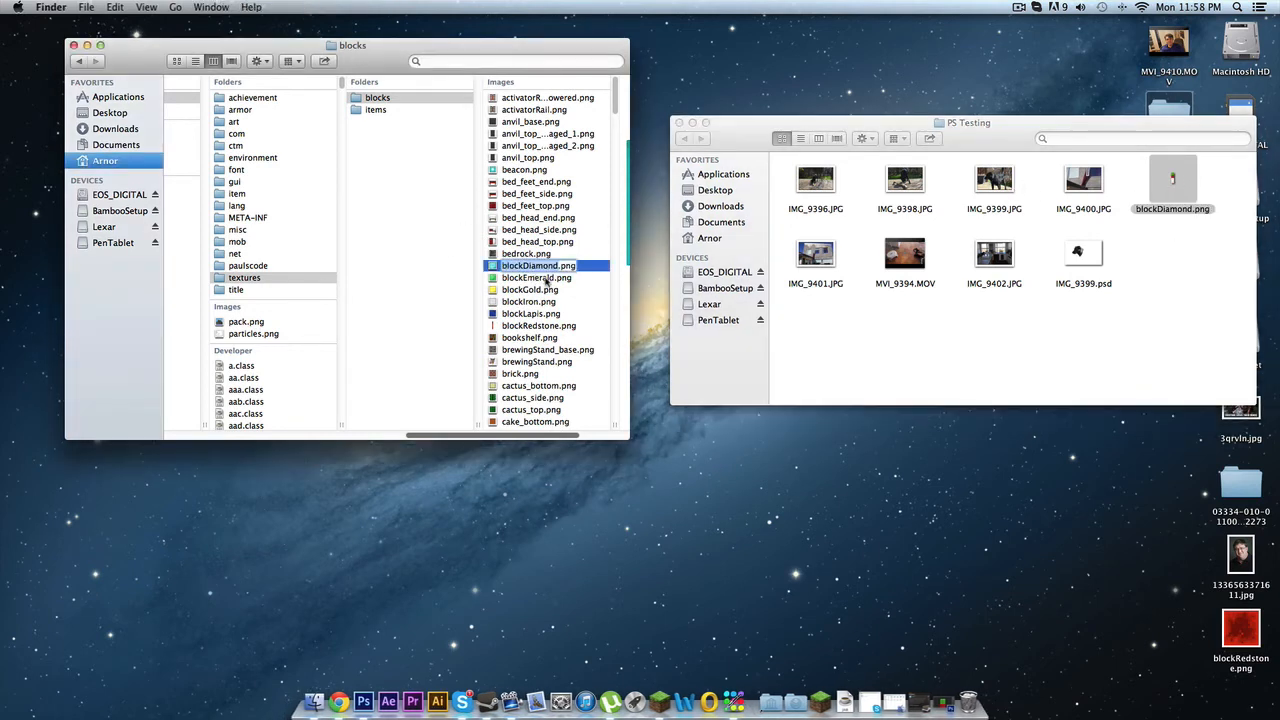
{"action": "left_click", "coordinate": [843, 461]}
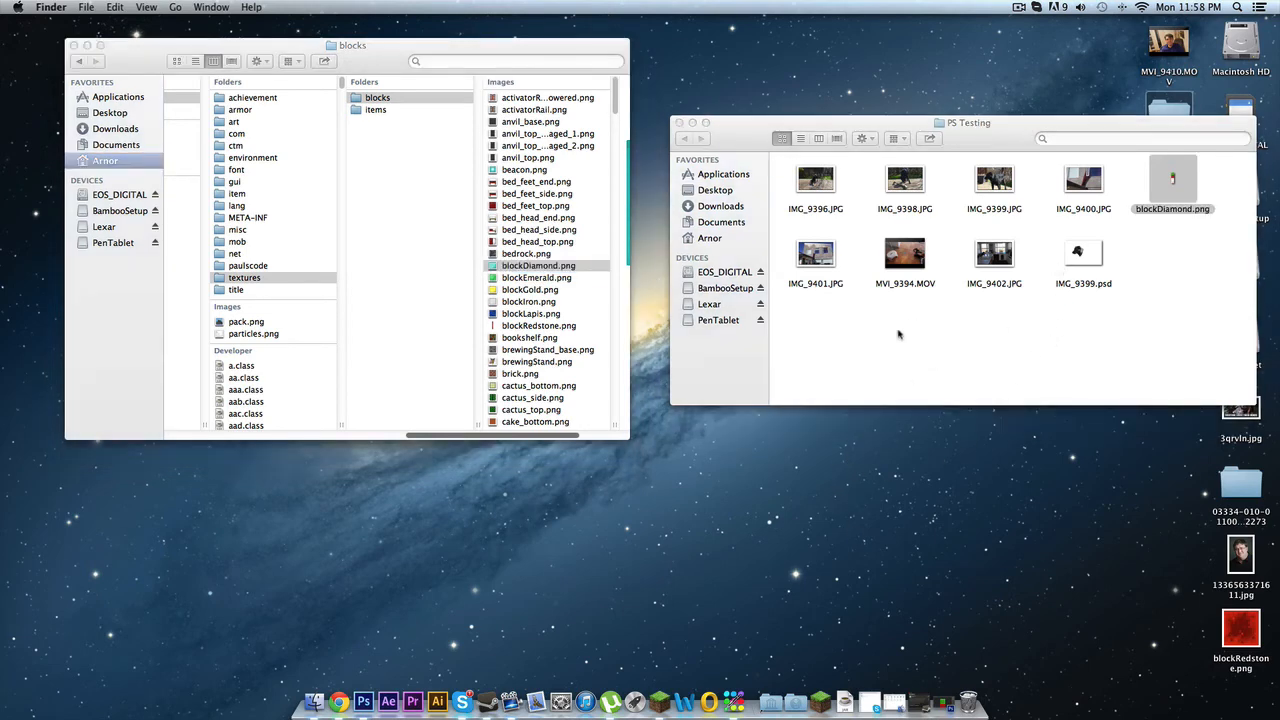
{"action": "left_click_drag", "start_coordinate": [1030, 125], "coordinate": [1051, 106]}
{"action": "left_click", "coordinate": [535, 266]}
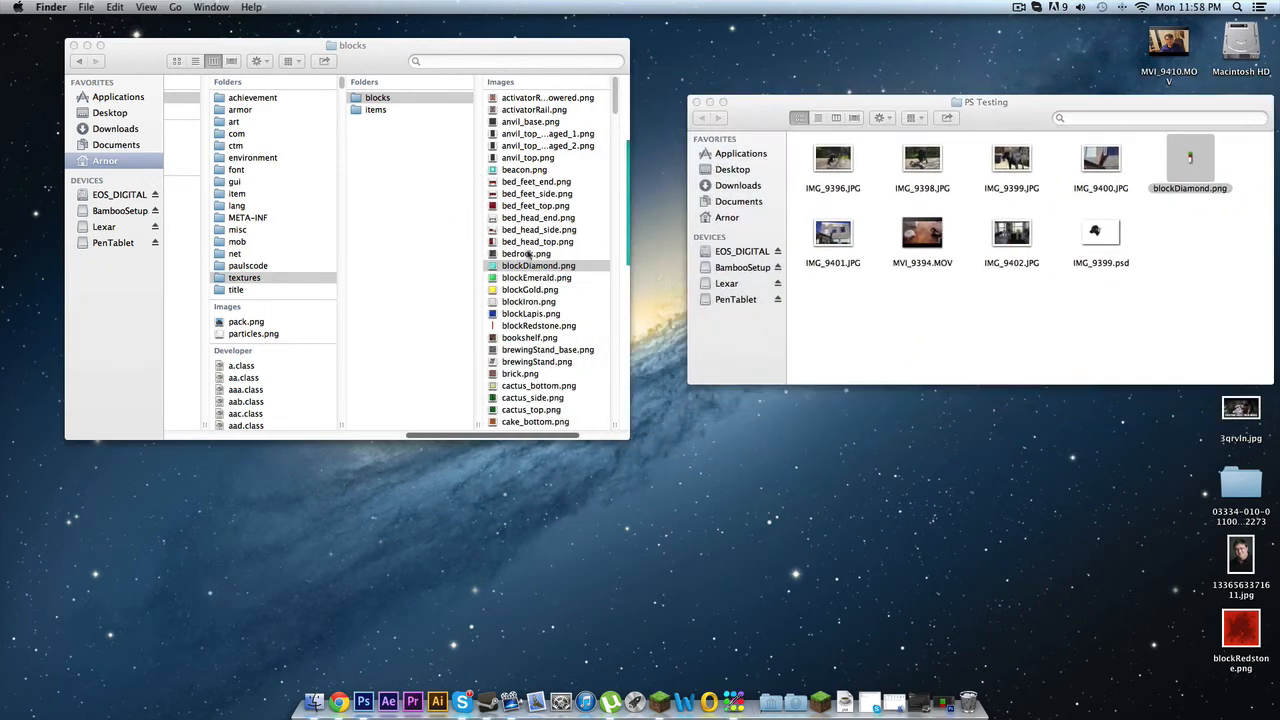
{"action": "left_click_drag", "start_coordinate": [533, 268], "coordinate": [757, 486]}
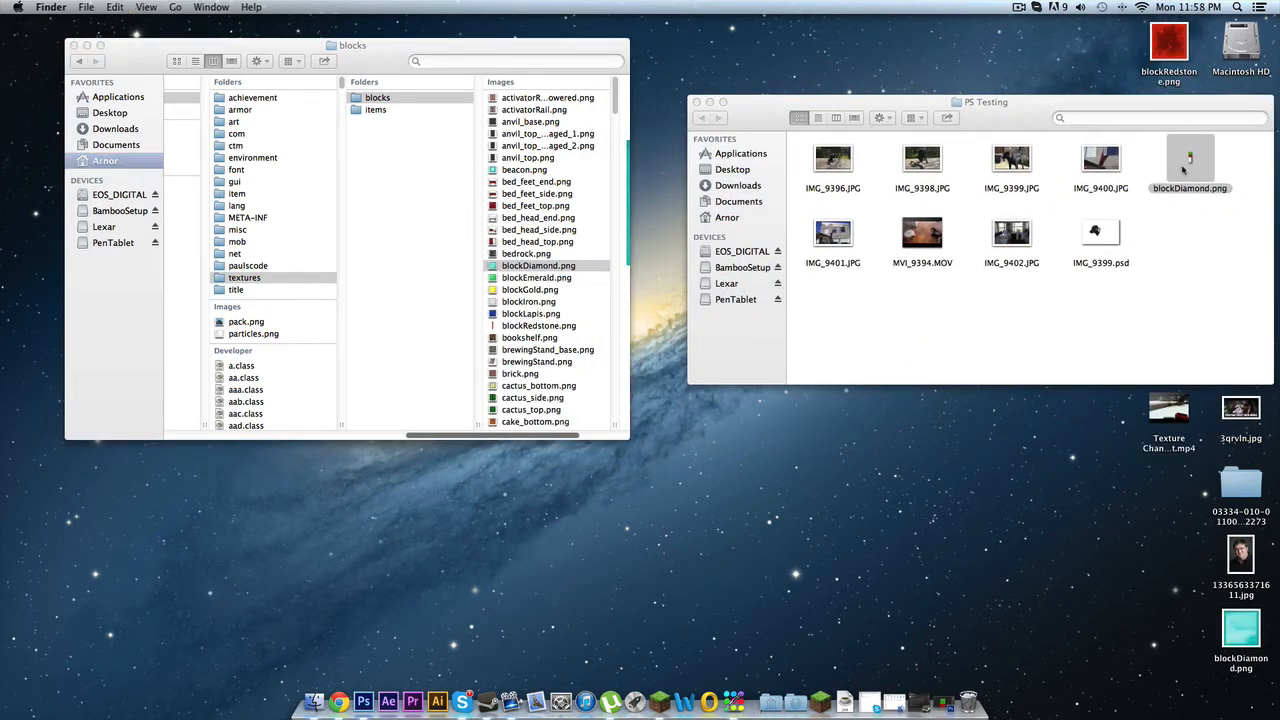
- Move the new blockDiamond.png from PS Testing into the blocks folder, replacing the existing file
{"action": "left_click_drag", "start_coordinate": [1163, 178], "coordinate": [393, 106]}
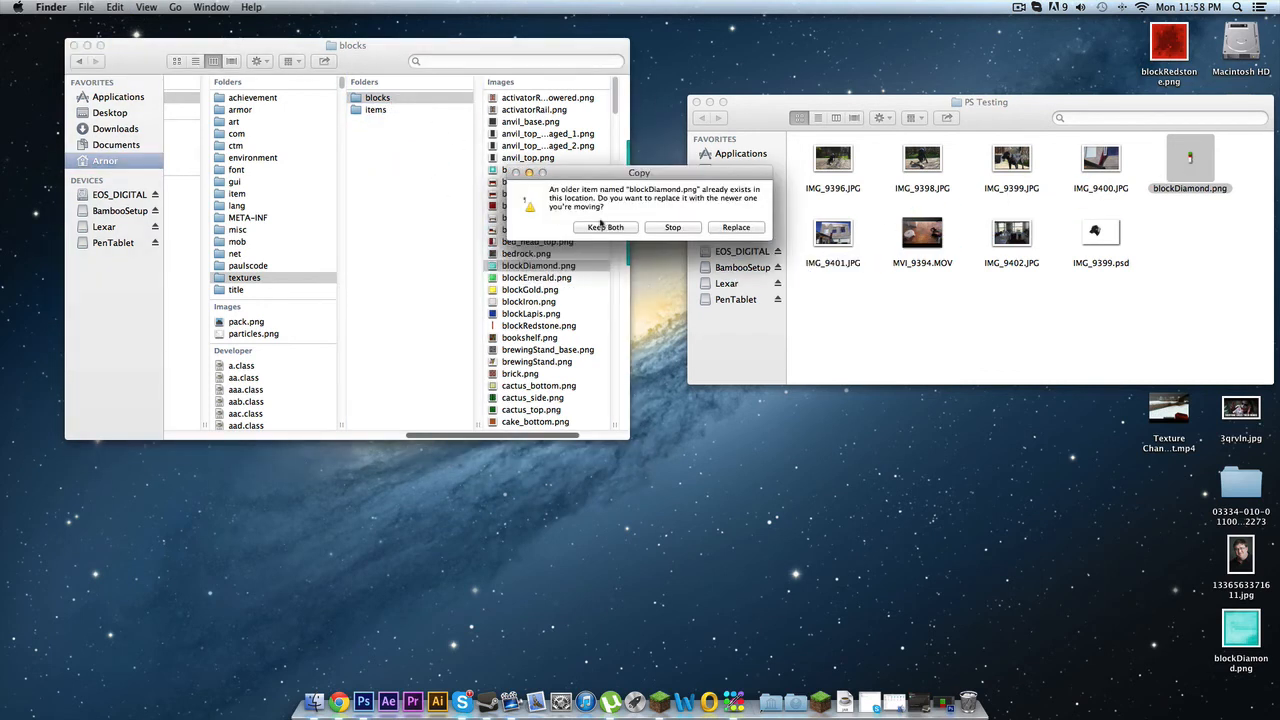
{"action": "left_click_drag", "start_coordinate": [635, 188], "coordinate": [695, 195]}
{"action": "left_click", "coordinate": [721, 210]}
{"action": "left_click", "coordinate": [735, 228]}
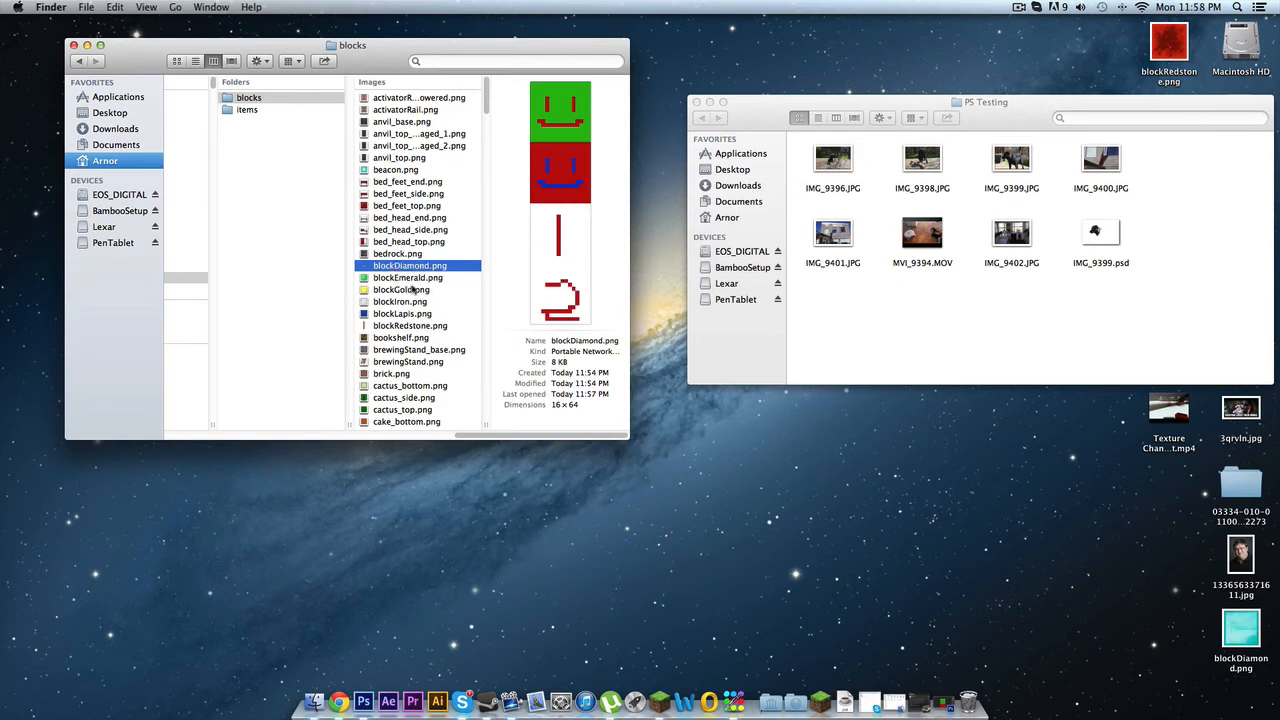
- Compare the previews of blockRedstone.png and the new blockDiamond.png in the blocks folder
{"action": "left_click", "coordinate": [443, 329]}
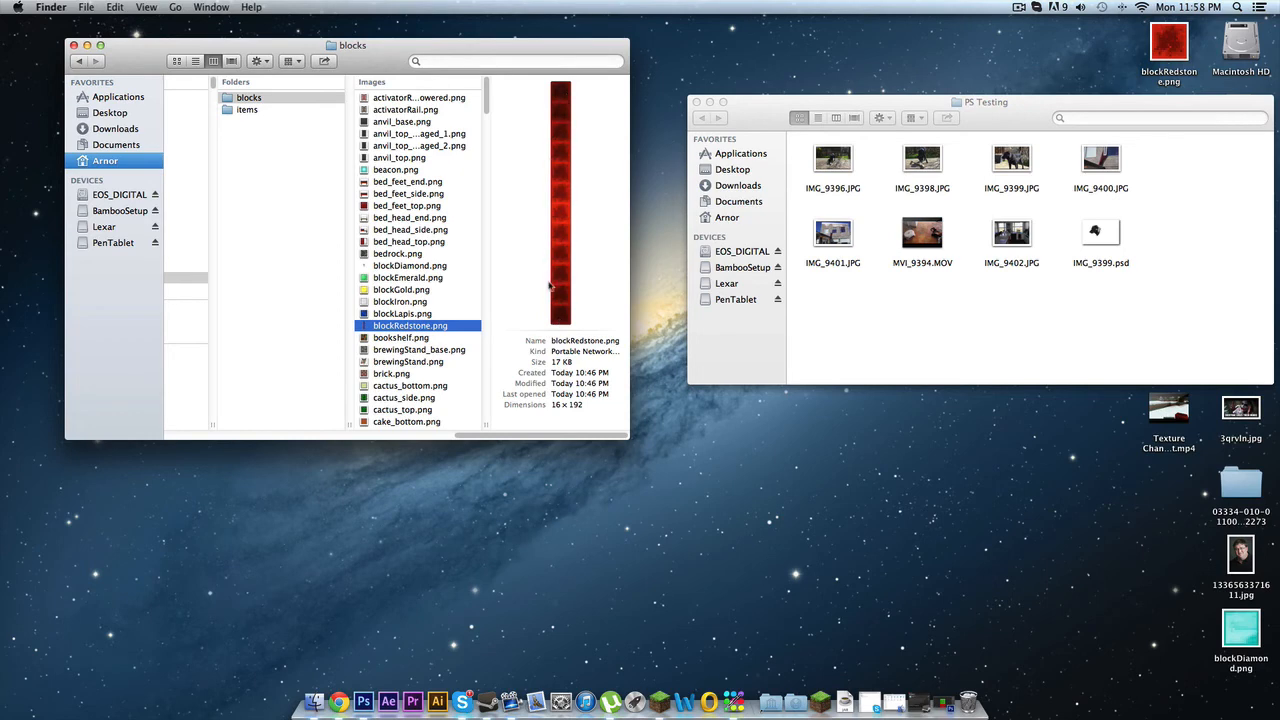
{"action": "left_click_drag", "start_coordinate": [551, 50], "coordinate": [541, 74]}
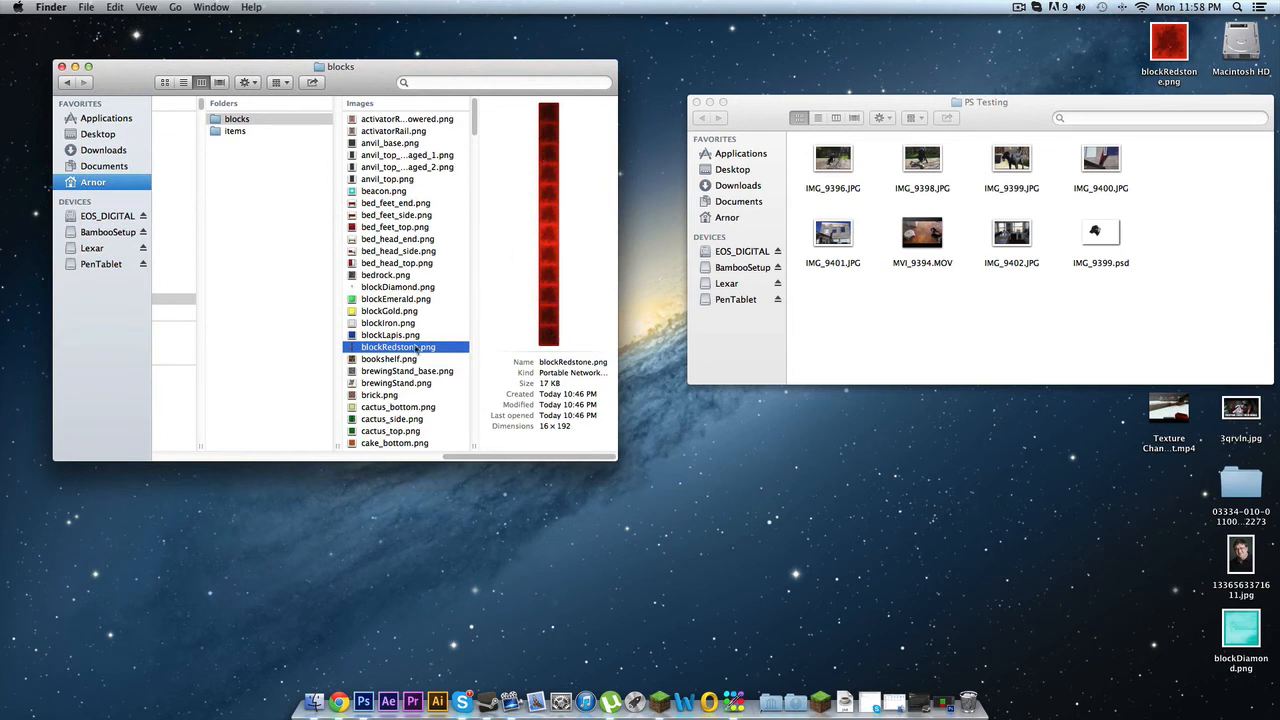
{"action": "left_click", "coordinate": [395, 290]}
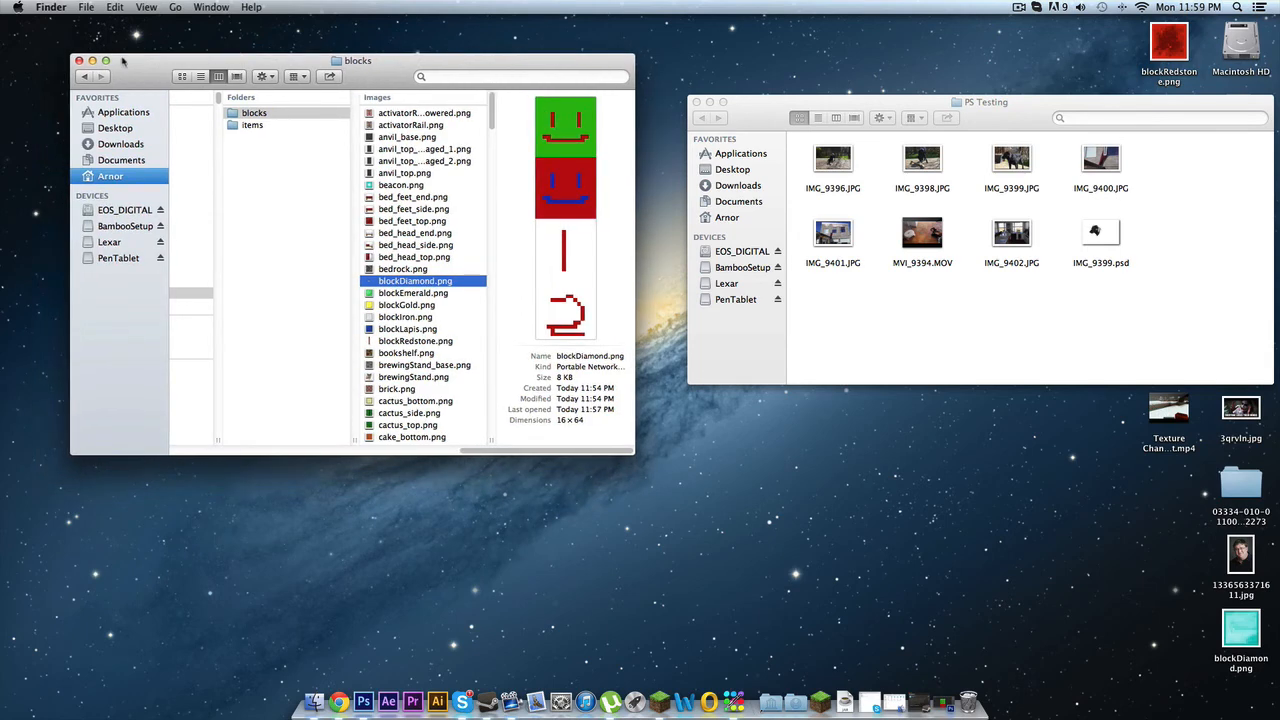
- Close the blocks and PS Testing folder windows, then save the open Minecraft world and quit the game
{"action": "left_click", "coordinate": [79, 61]}
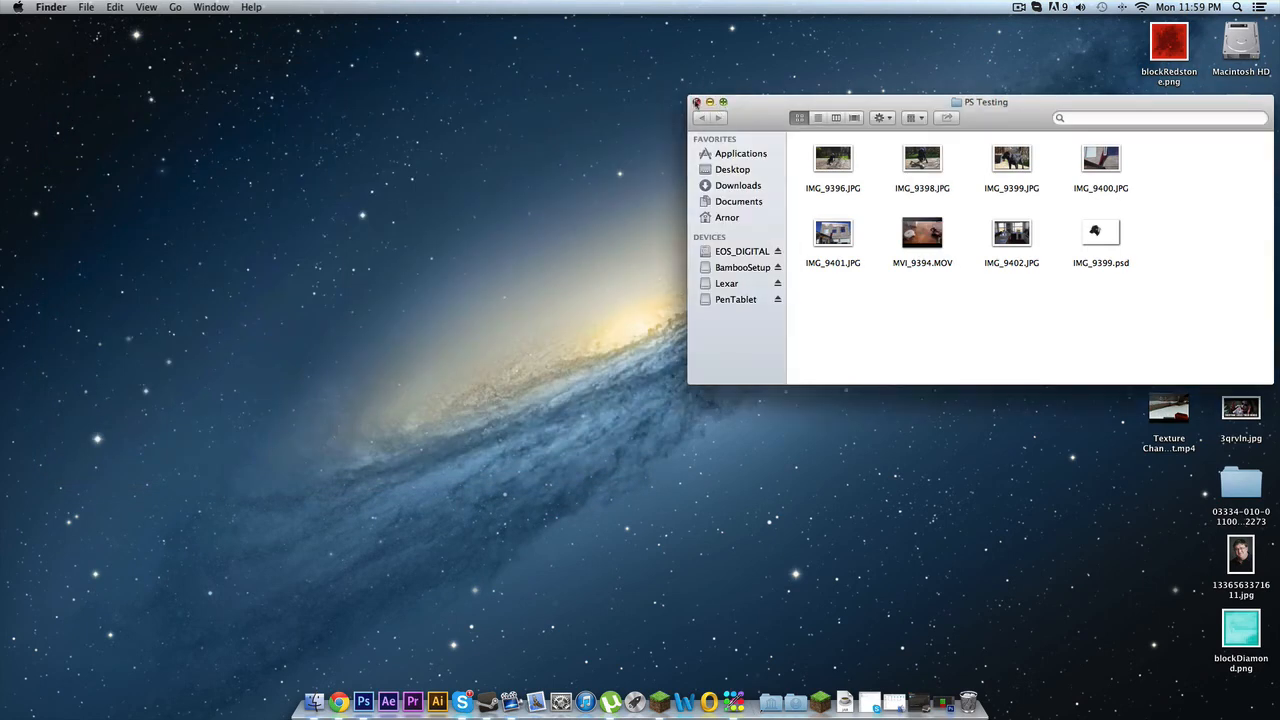
{"action": "left_click", "coordinate": [697, 102]}
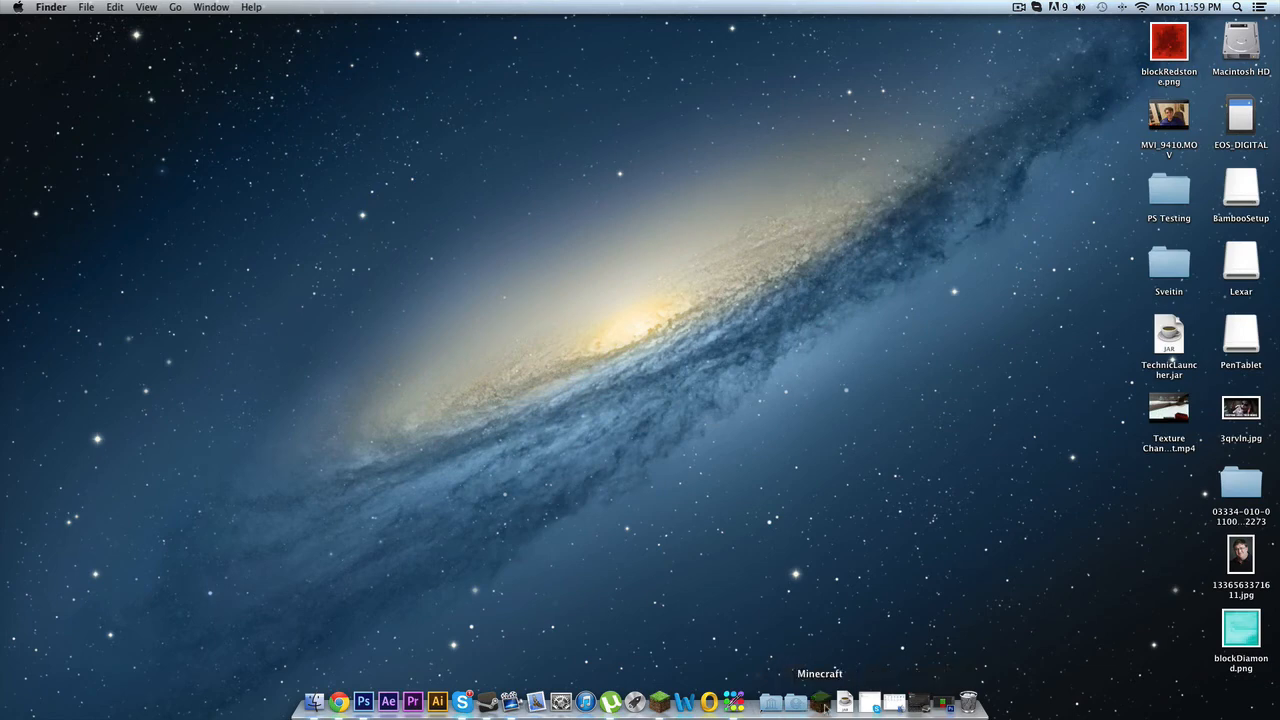
{"action": "left_click", "coordinate": [820, 702]}
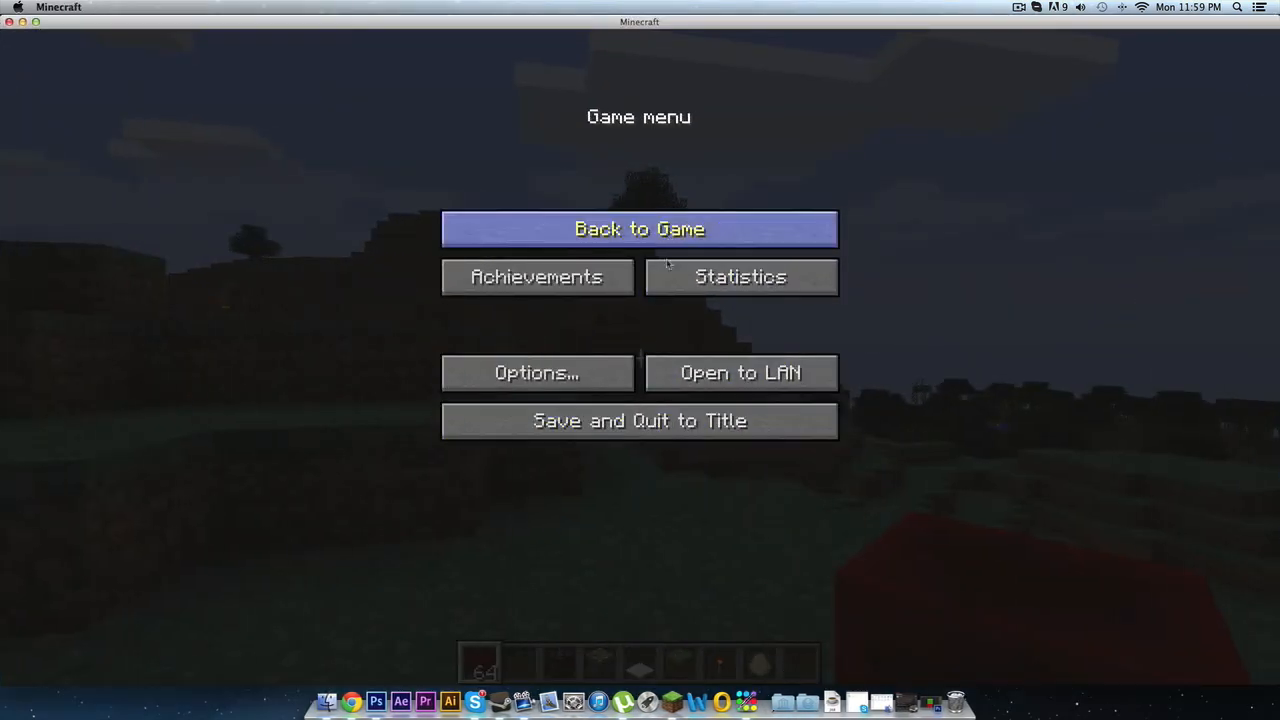
{"action": "left_click", "coordinate": [700, 421]}
{"action": "left_click", "coordinate": [720, 477]}
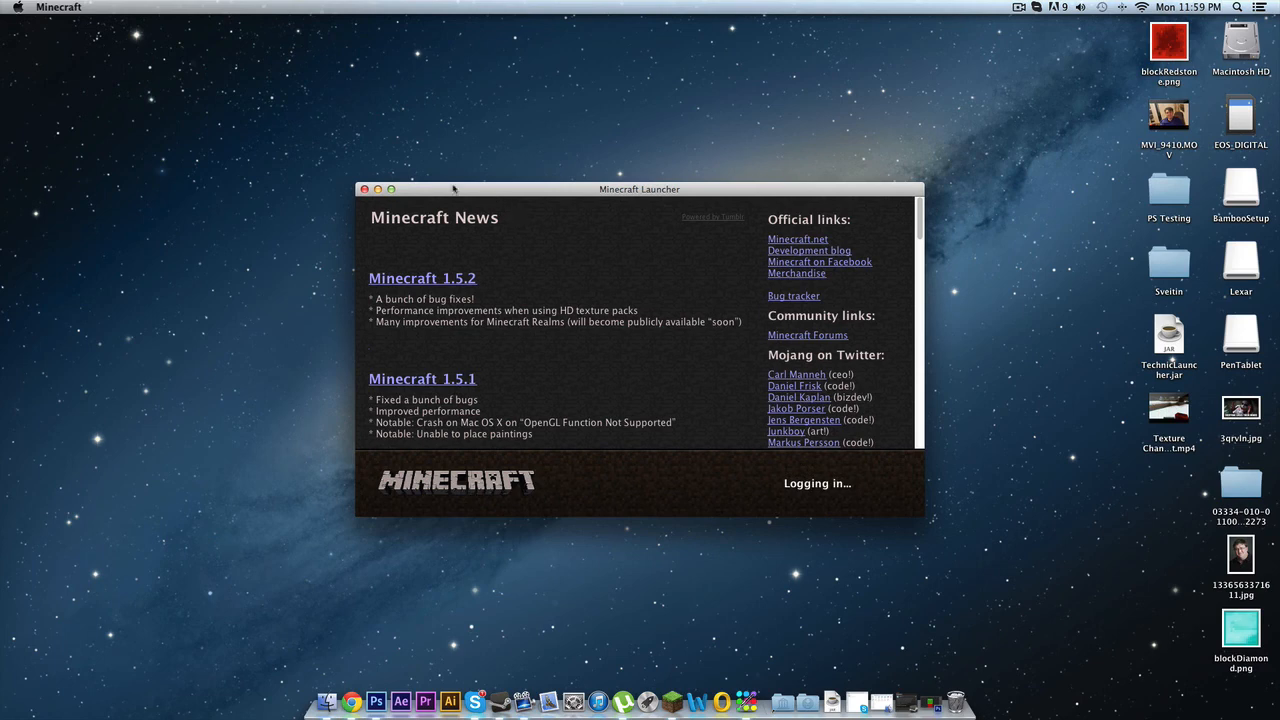
- Relaunch Minecraft and load the singleplayer world New World in full screen
{"action": "left_click", "coordinate": [411, 198]}
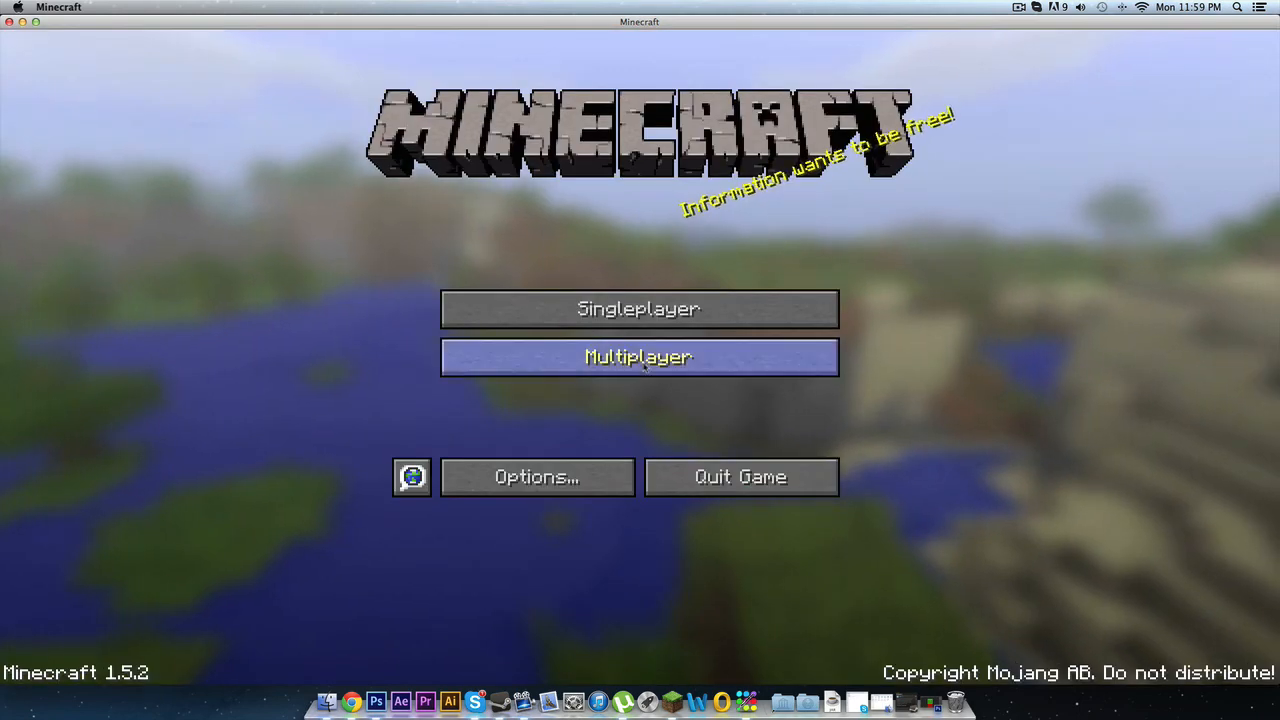
{"action": "left_click", "coordinate": [644, 366]}
{"action": "left_click", "coordinate": [846, 657]}
{"action": "left_click", "coordinate": [643, 300]}
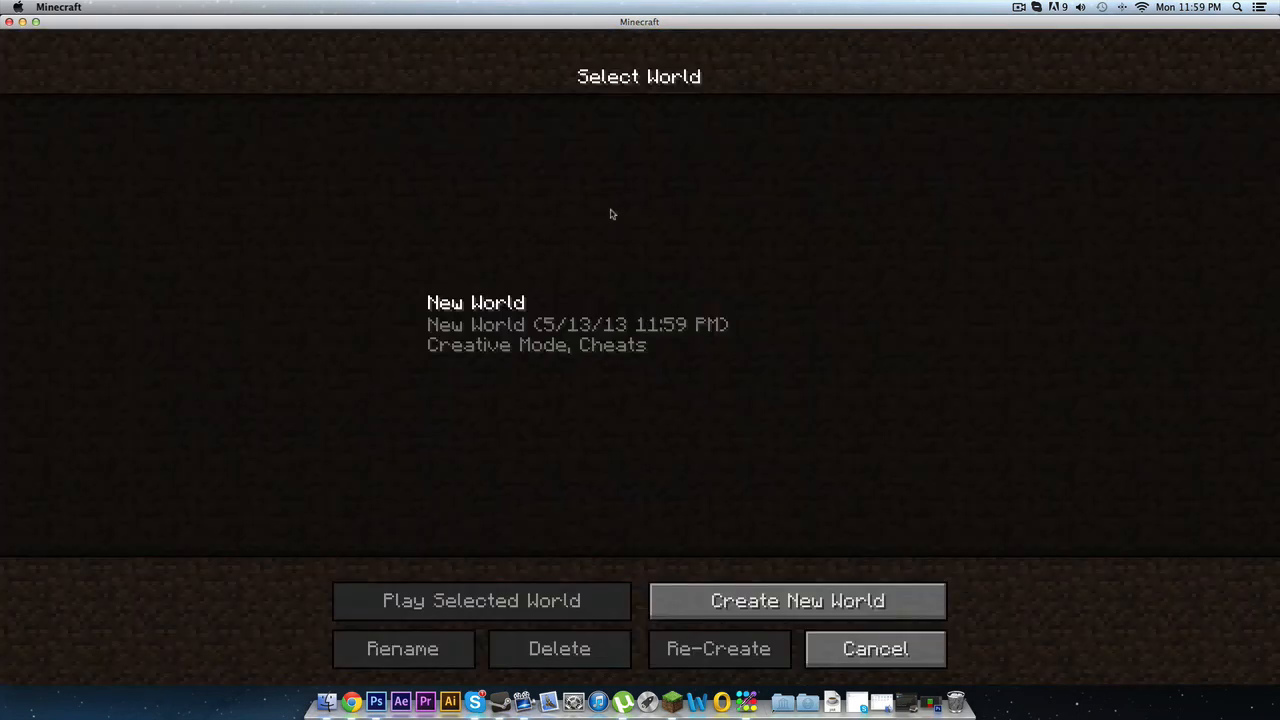
{"action": "left_click", "coordinate": [573, 315]}
{"action": "left_click", "coordinate": [572, 325]}
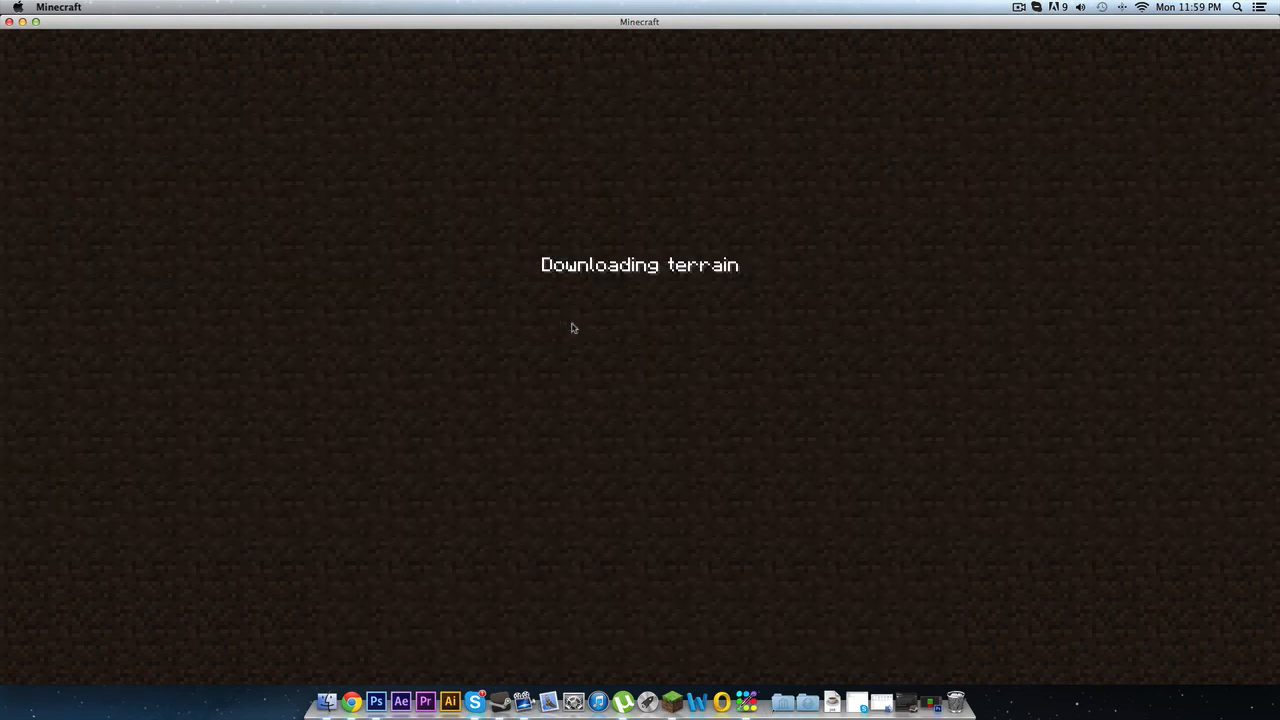
{"action": "key", "text": "F11"}
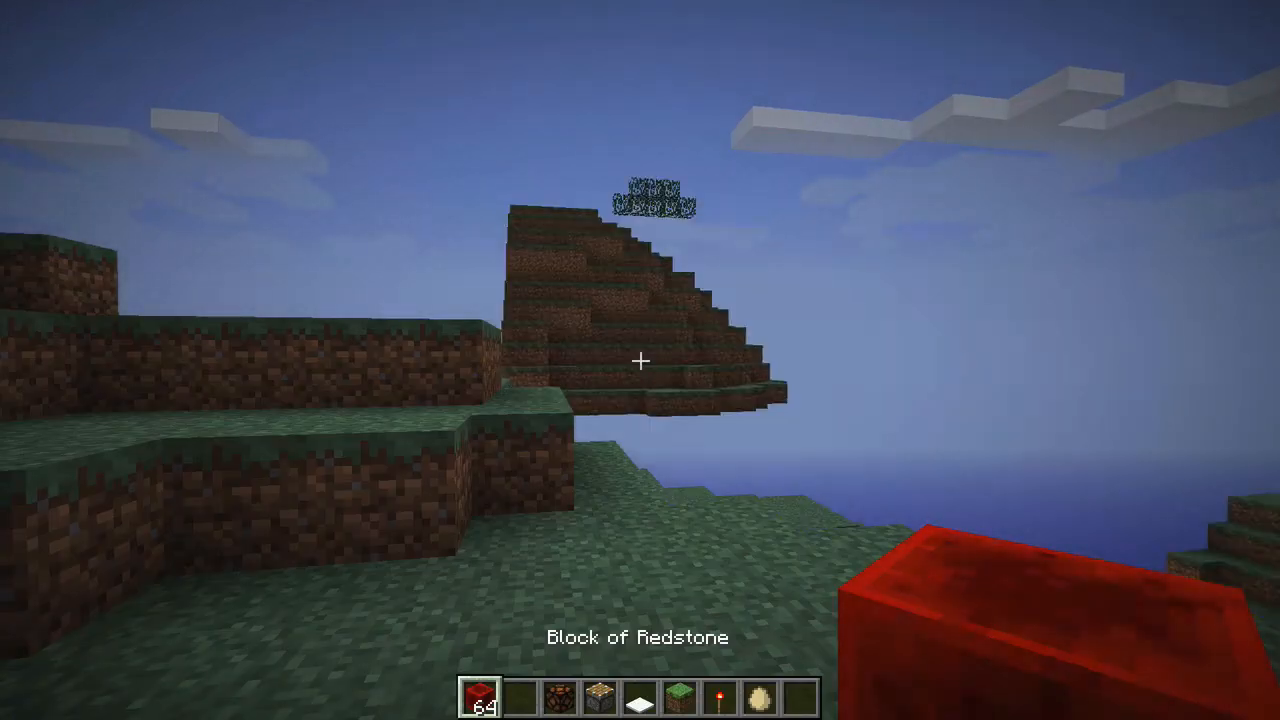
- Place a Block of Redstone beside the dirt ledge, examine its texture from several sides, and break it
{"action": "key", "text": "e"}
{"action": "key", "text": "e"}
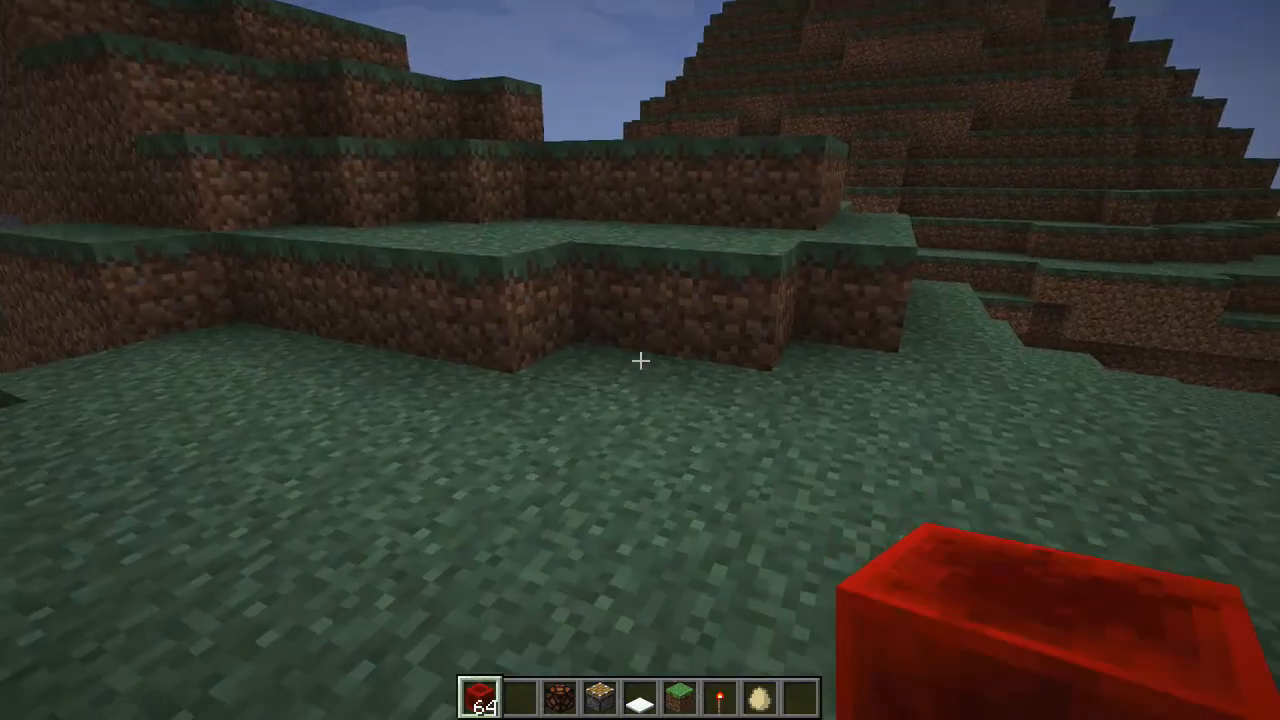
{"action": "right_click", "coordinate": [640, 360]}
{"action": "key", "text": "w"}
{"action": "key", "text": "a"}
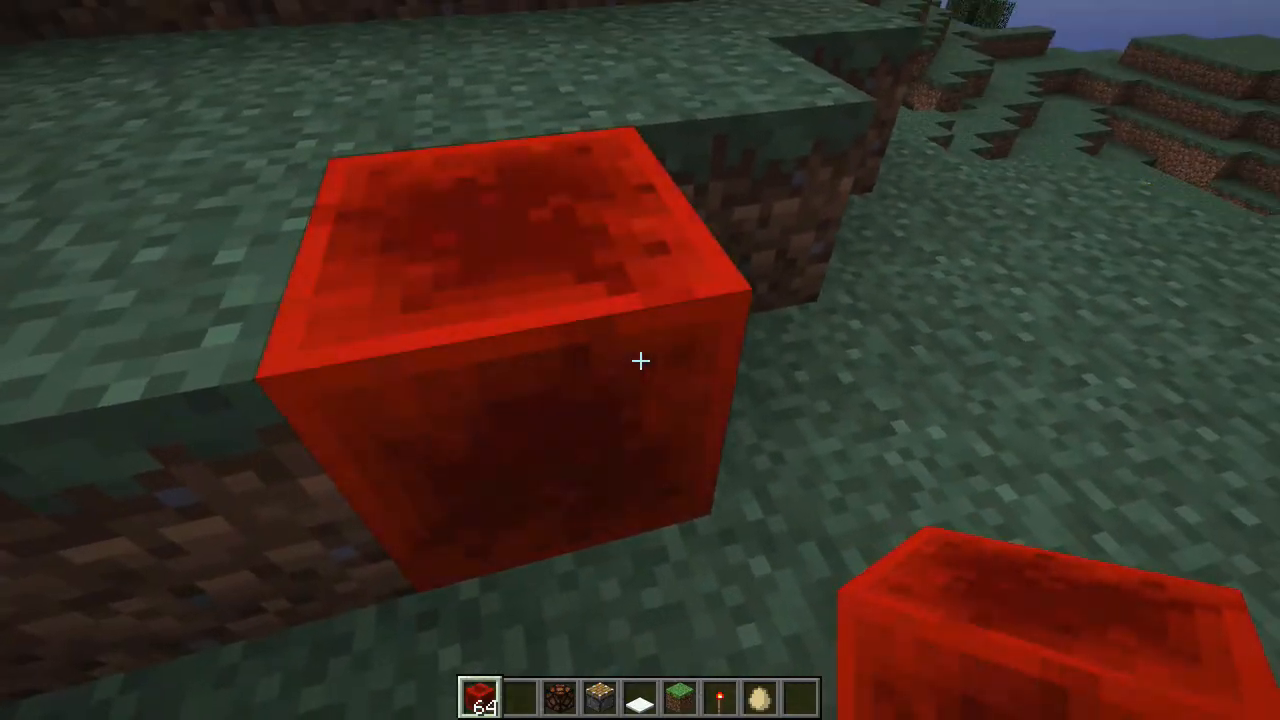
{"action": "key", "text": "d"}
{"action": "key", "text": "s"}
{"action": "key", "text": "a"}
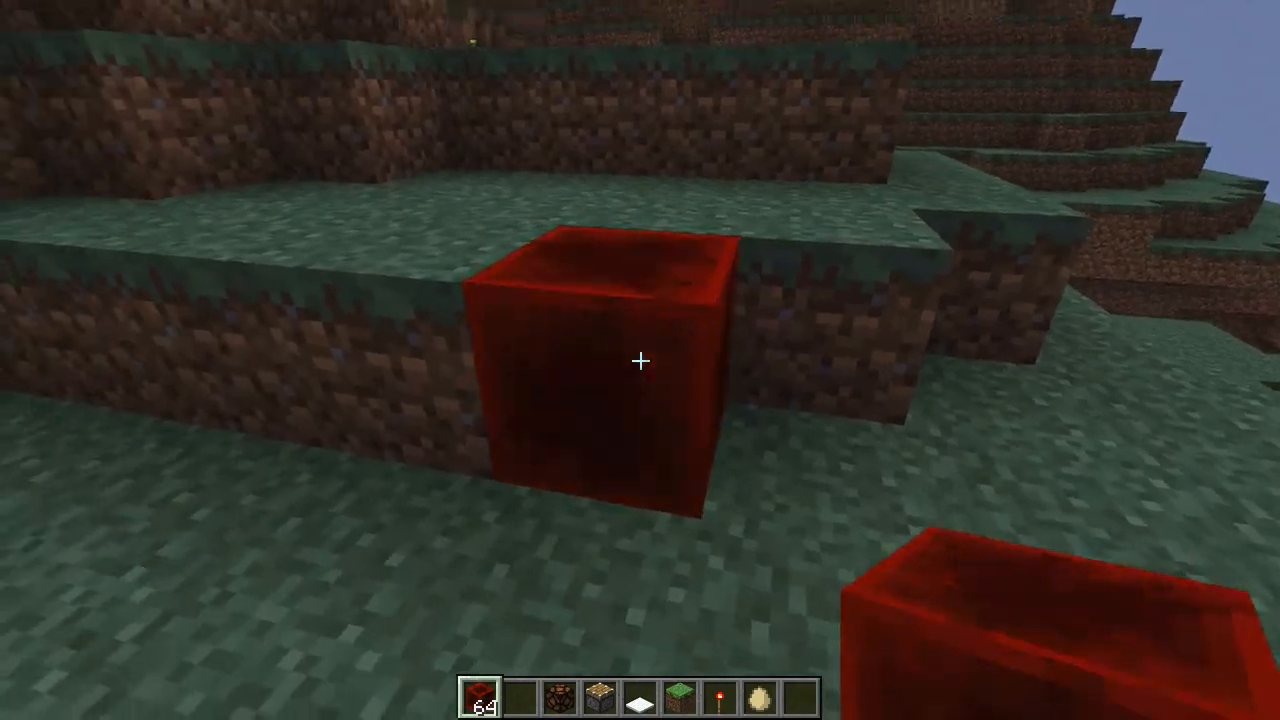
{"action": "left_click", "coordinate": [640, 360]}
- Add a Block of Diamond to the first hotbar slot, place it beside the ledge, and examine its texture
{"action": "key", "text": "e"}
{"action": "key", "text": "e"}
{"action": "key", "text": "e"}
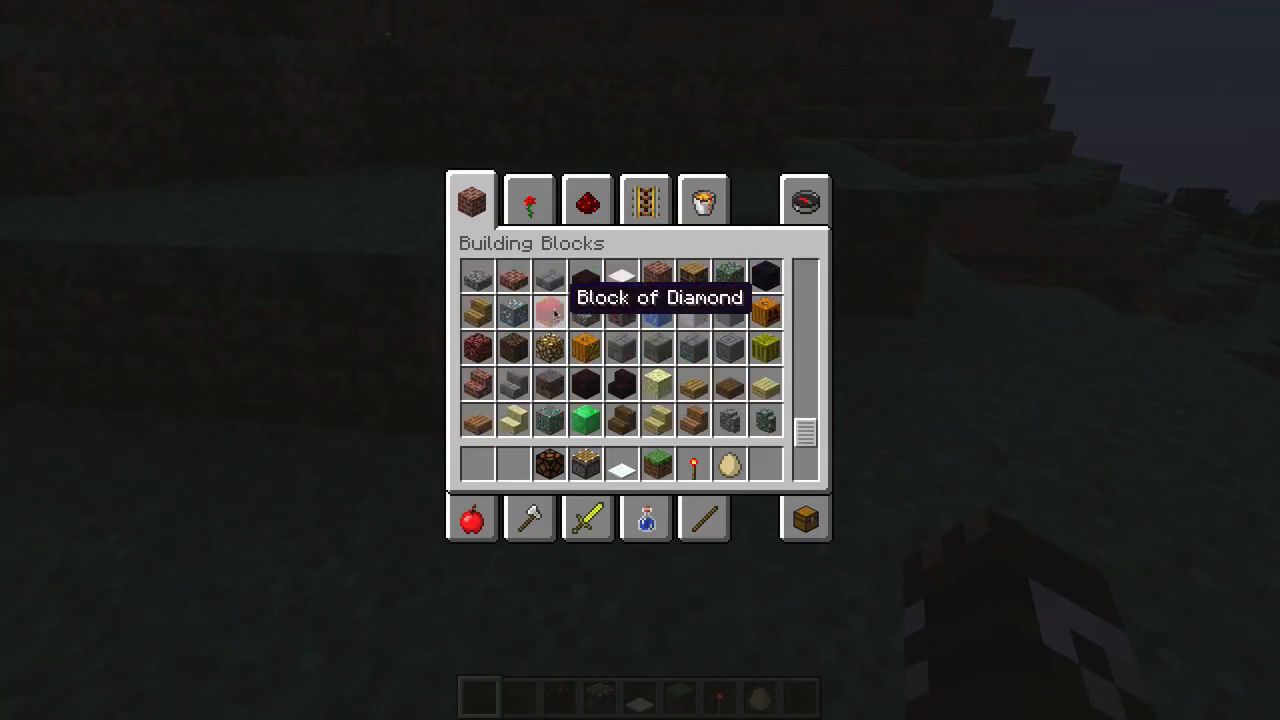
{"action": "left_click", "coordinate": [479, 470]}
{"action": "key", "text": "e"}
{"action": "right_click", "coordinate": [640, 360]}
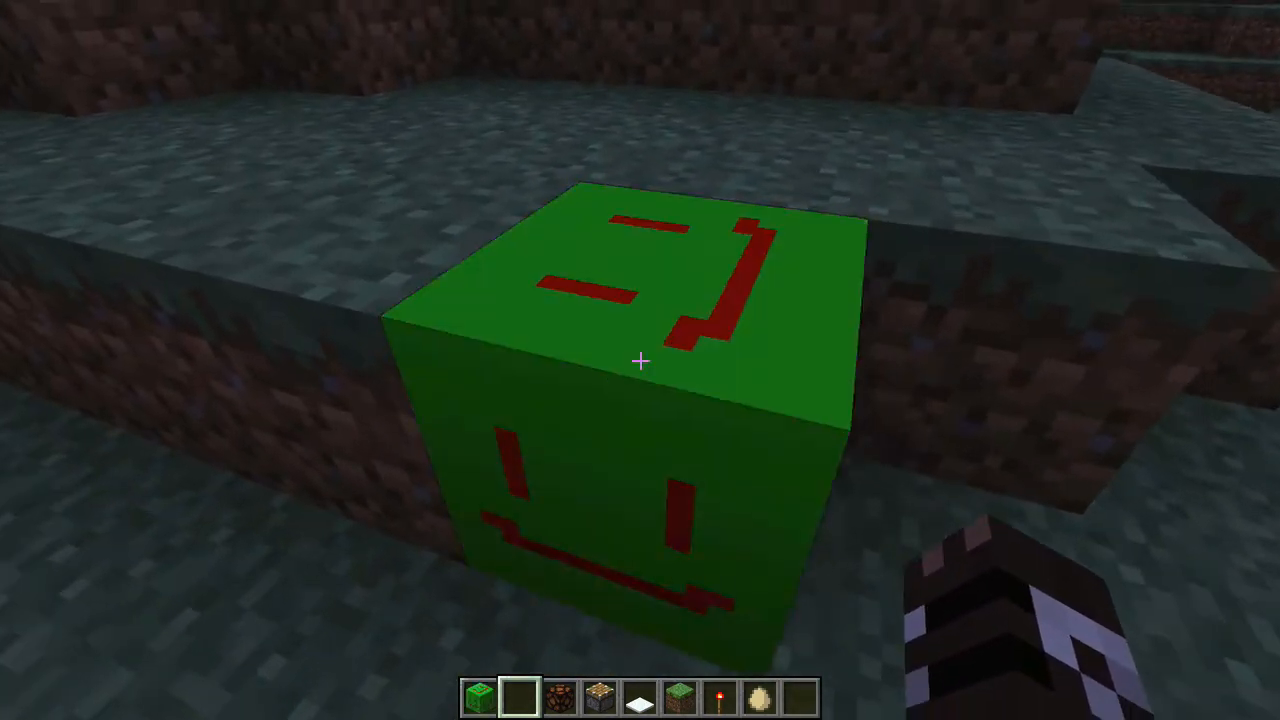
{"action": "key", "text": "s"}
{"action": "key", "text": "1"}
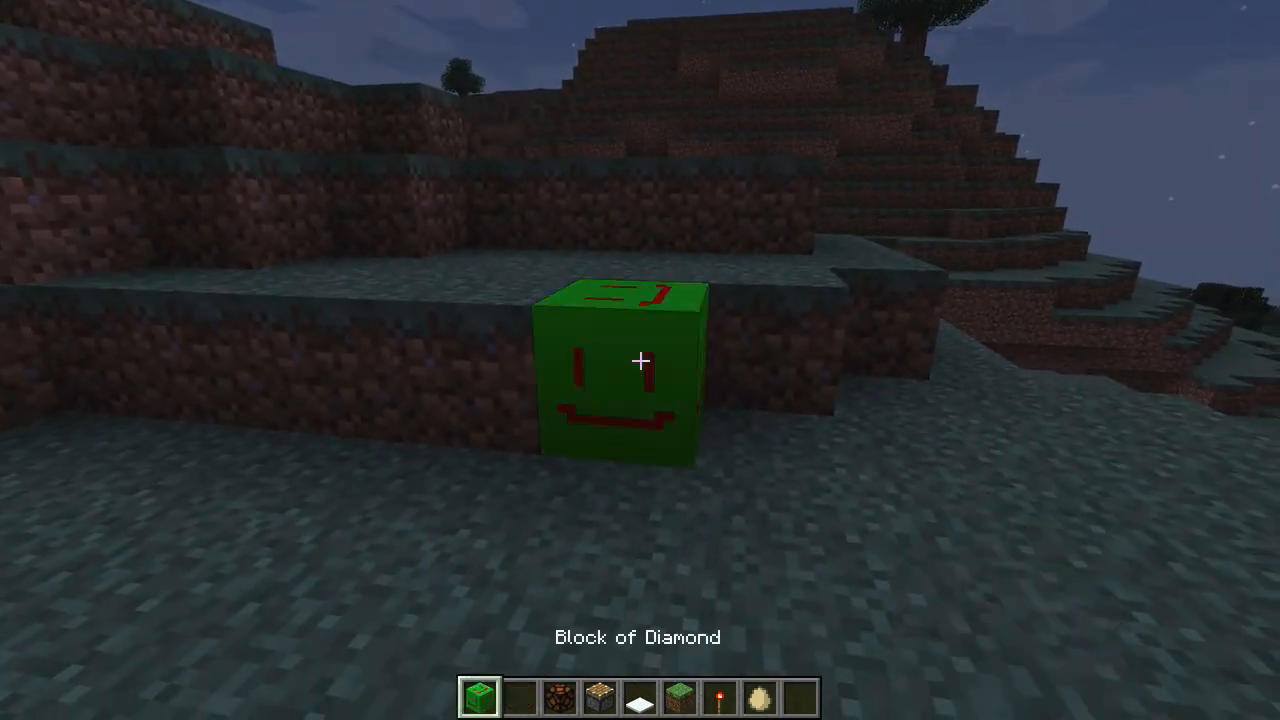
{"action": "key", "text": "w"}
- Clear the Block of Diamond from the first hotbar slot and break the placed block
{"action": "key", "text": "e"}
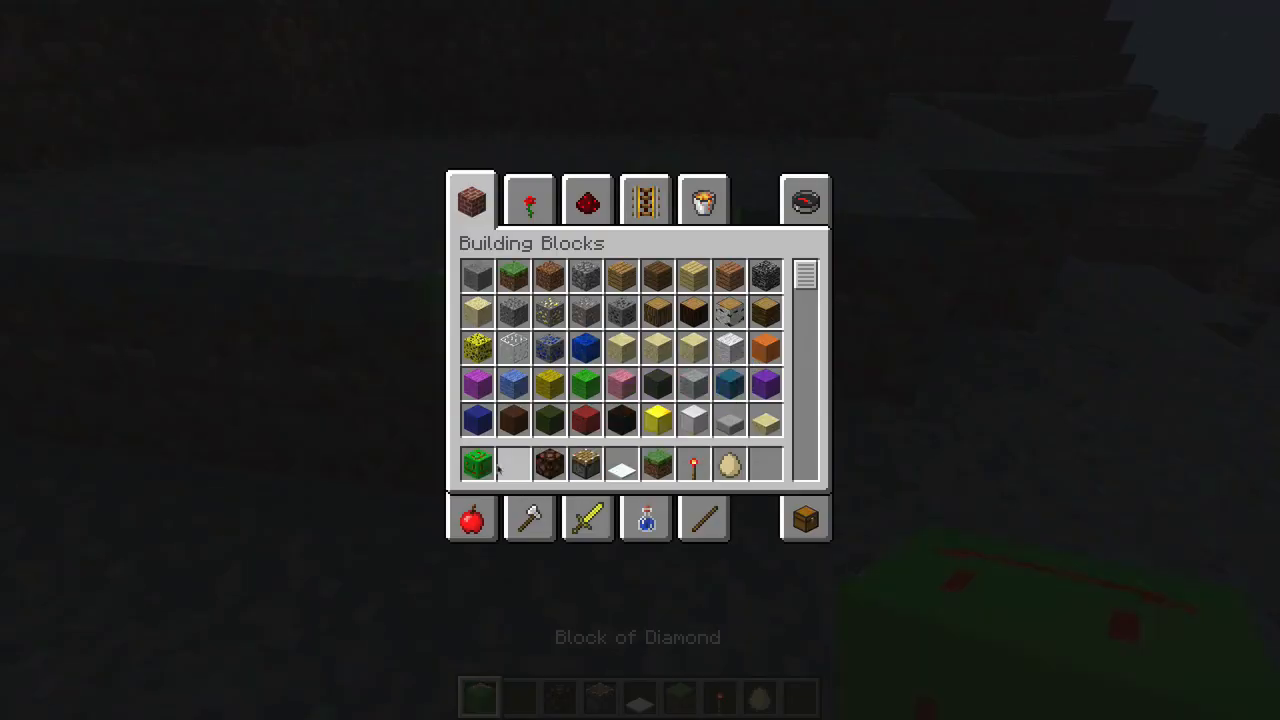
{"action": "key", "text": "e"}
{"action": "left_click", "coordinate": [640, 360]}
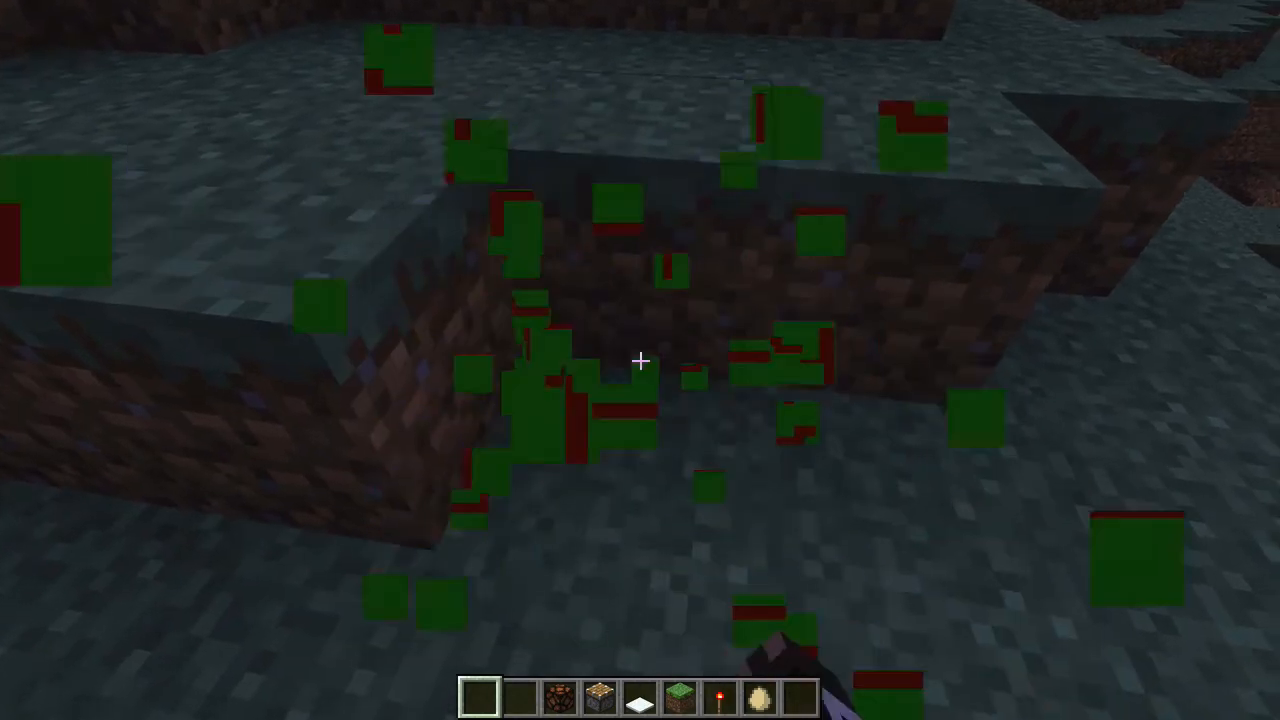
{"action": "key", "text": "3"}
{"action": "key", "text": "1"}
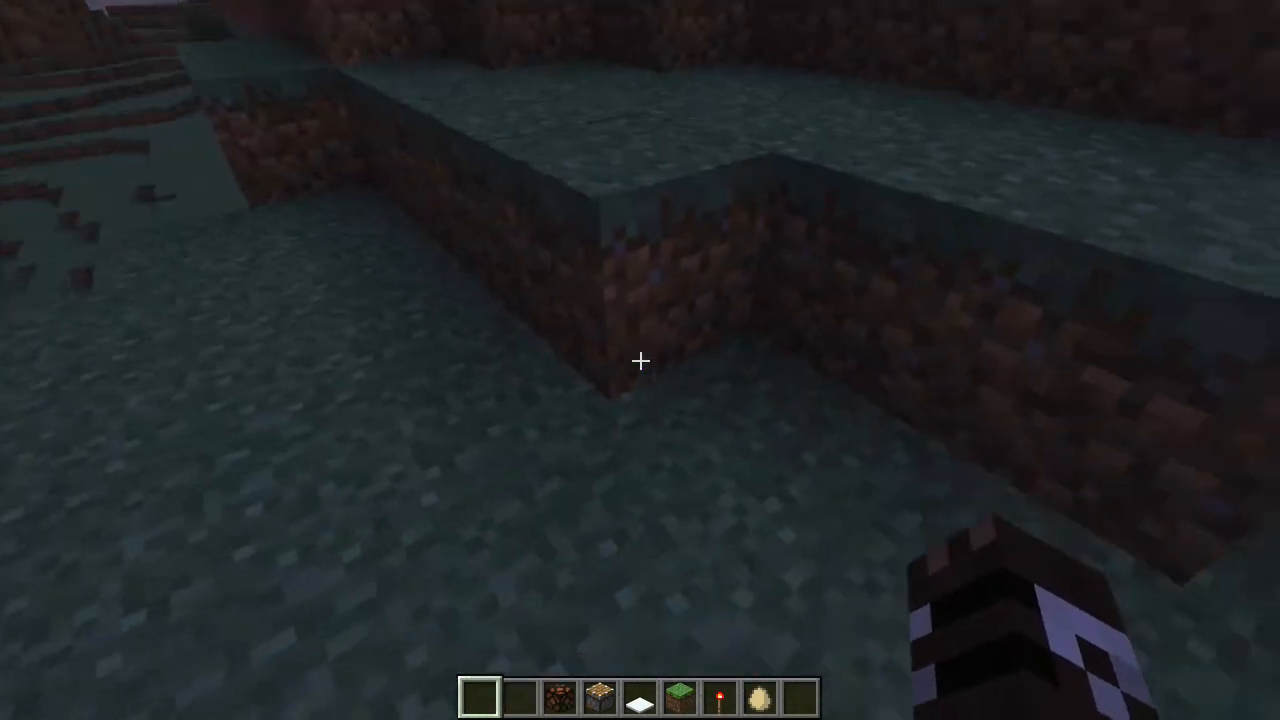
- Put a Block of Diamond in the second hotbar slot, place it at the ledge, and watch its texture animate
{"action": "key", "text": "e"}
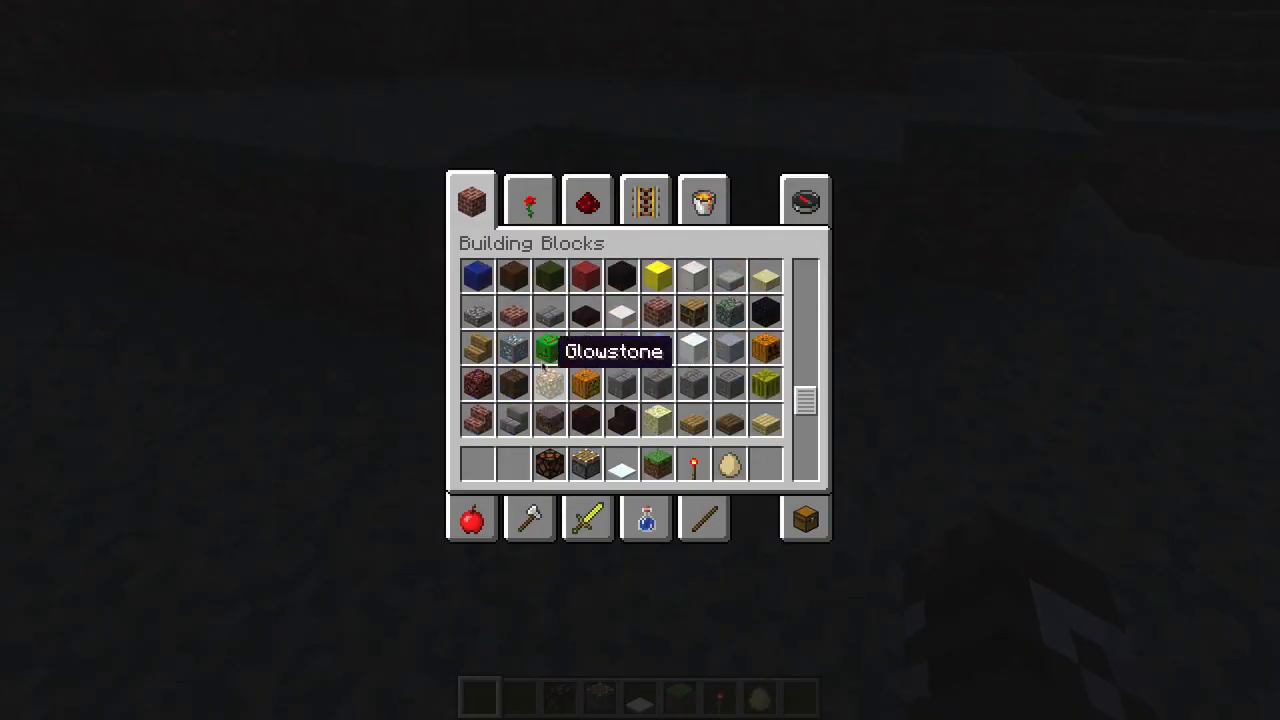
{"action": "key", "text": "e"}
{"action": "key", "text": "e"}
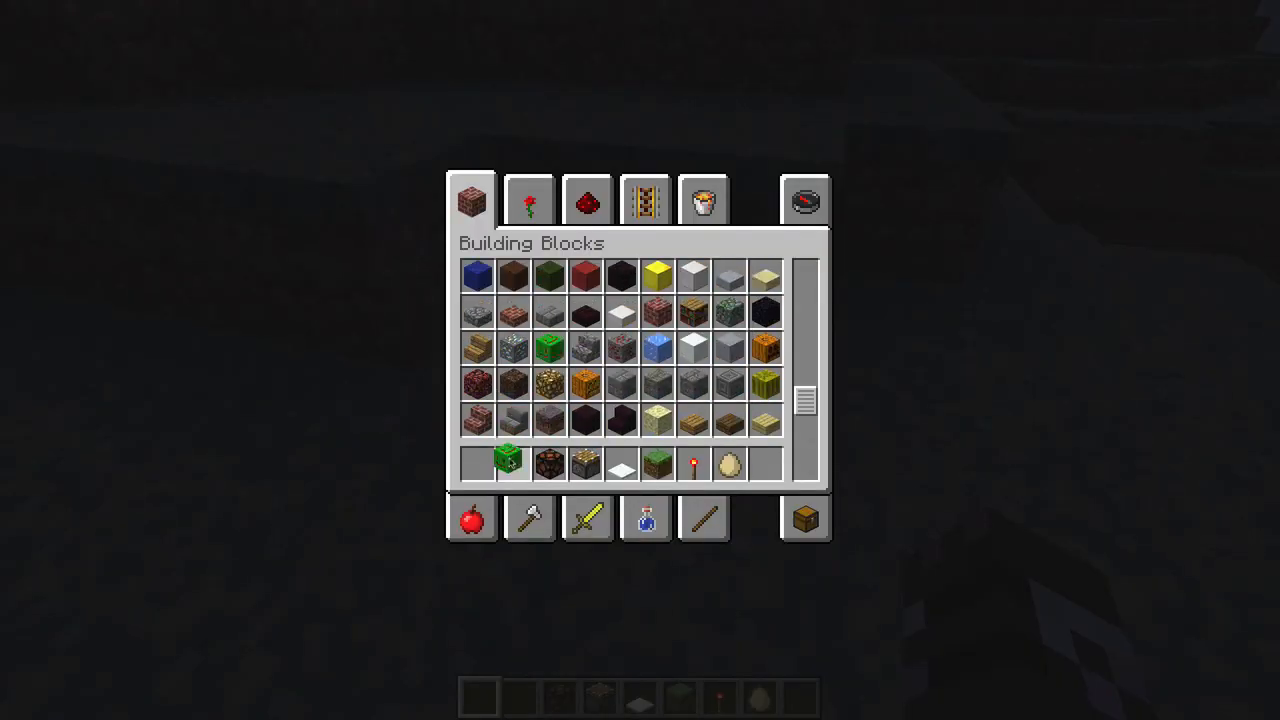
{"action": "key", "text": "e"}
{"action": "key", "text": "2"}
{"action": "right_click", "coordinate": [640, 360]}
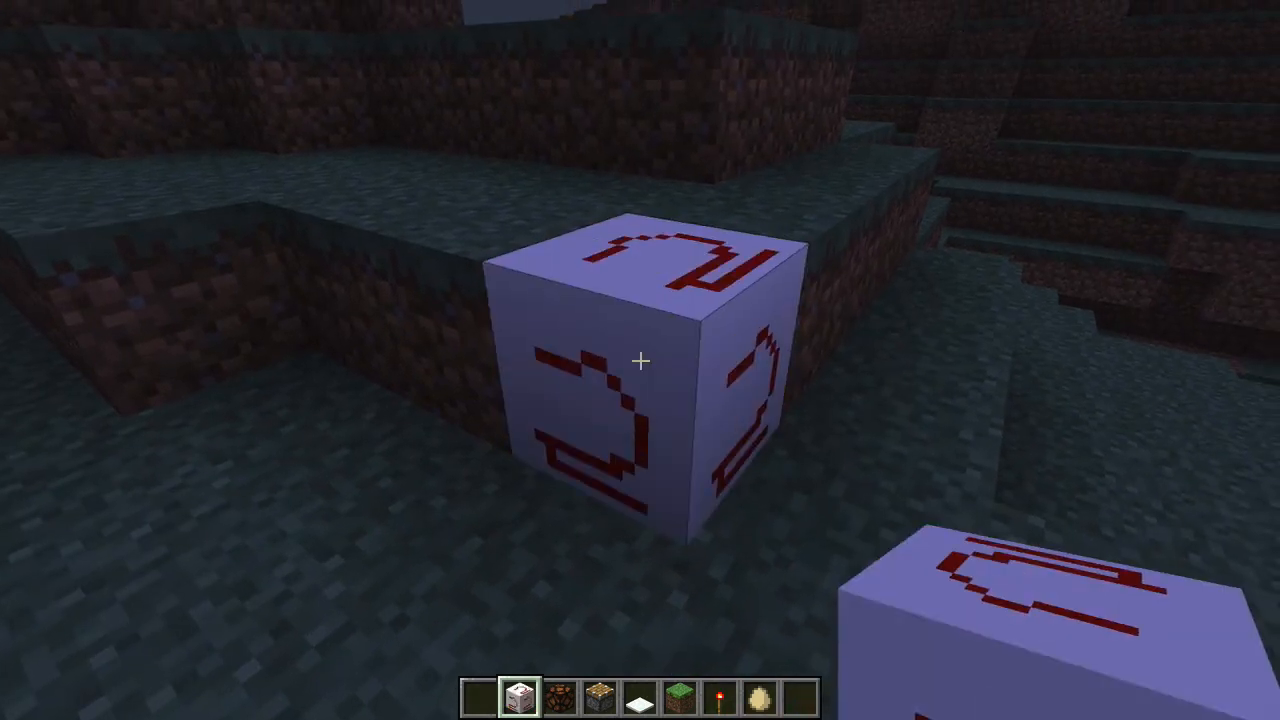
- Break the Block of Diamond at the ledge and empty the second hotbar slot
{"action": "left_click", "coordinate": [640, 360]}
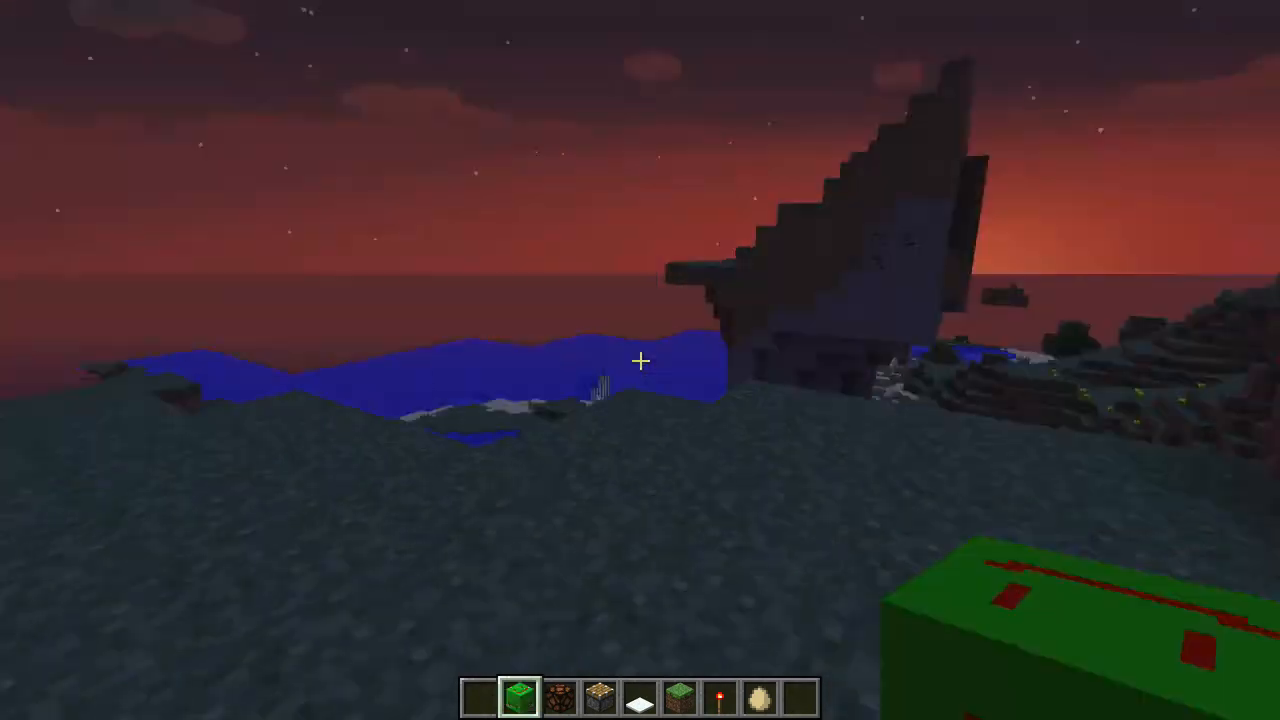
{"action": "key", "text": "e"}
{"action": "key", "text": "e"}
{"action": "key", "text": "w"}
{"action": "key", "text": "space"}
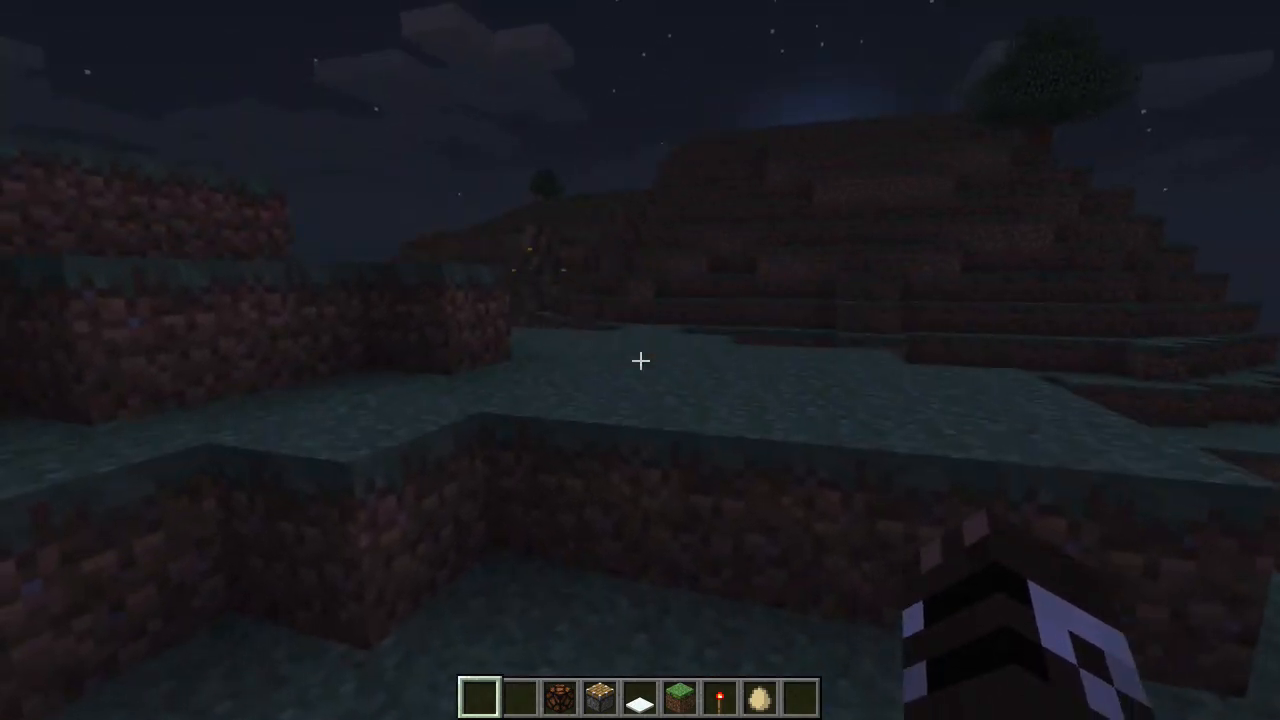
{"action": "key", "text": "space"}
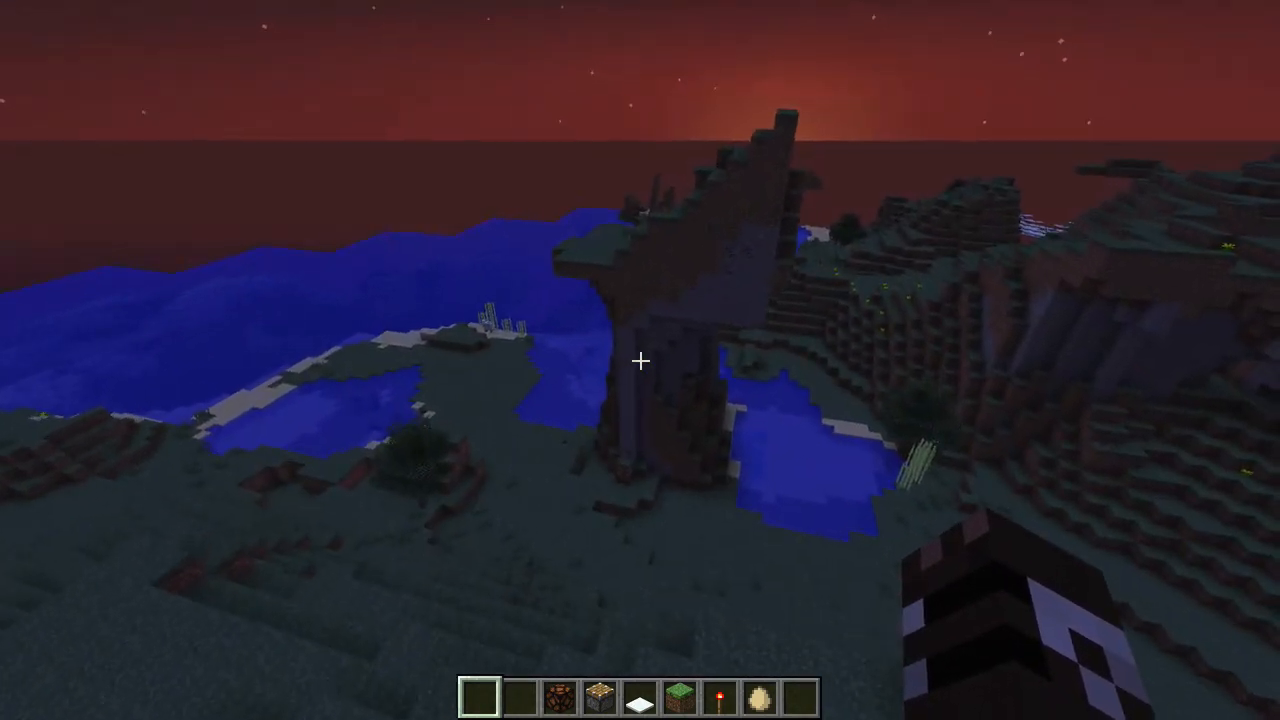
{"action": "key", "text": "w"}
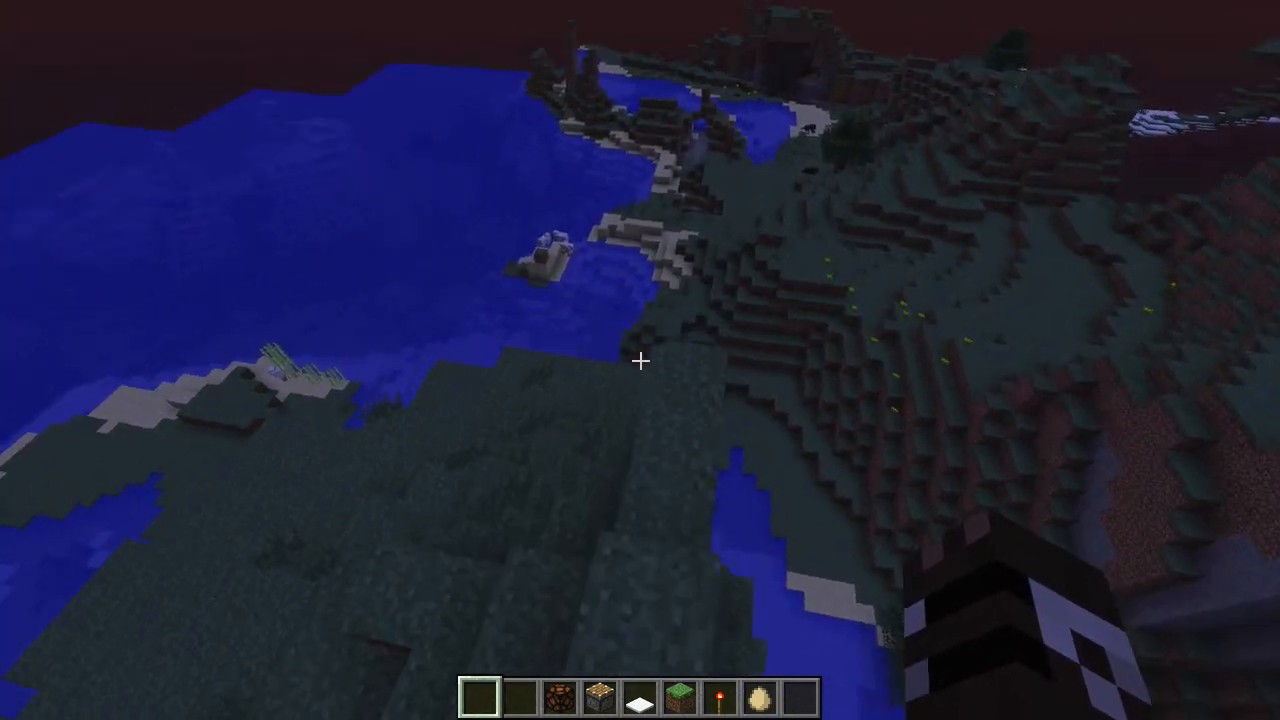
{"action": "key", "text": "w"}
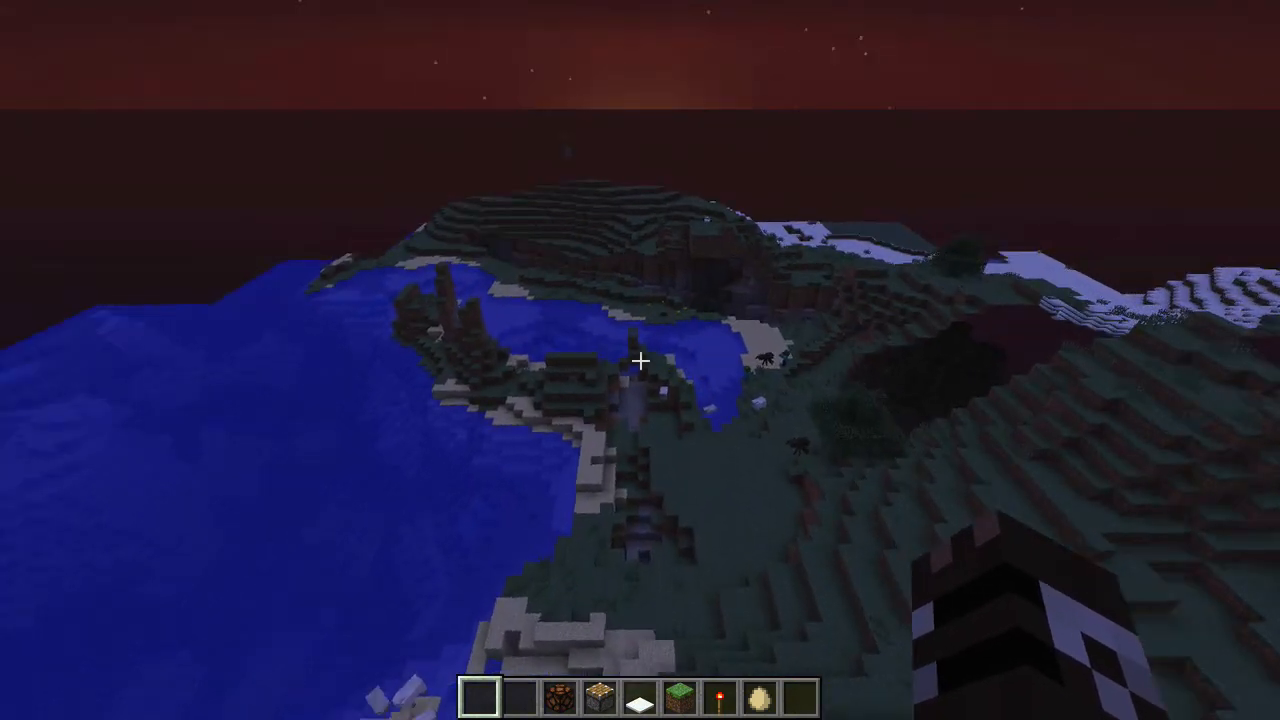
{"action": "key", "text": "w"}
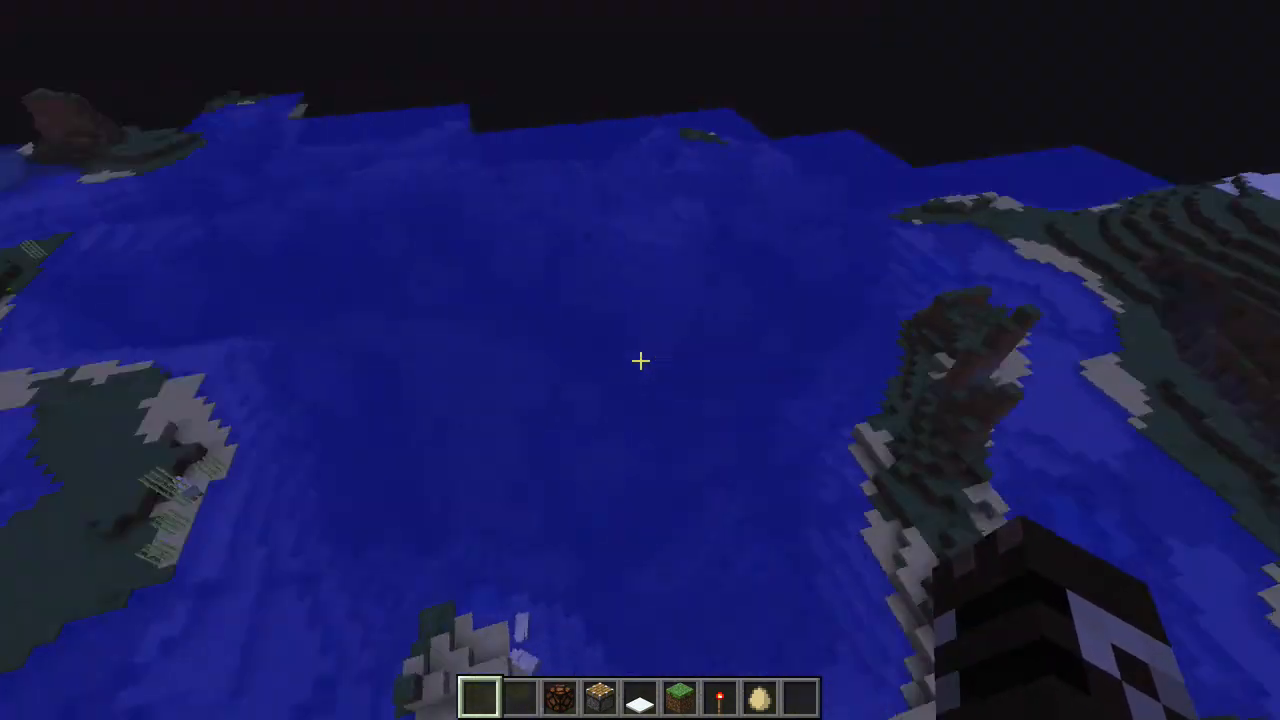